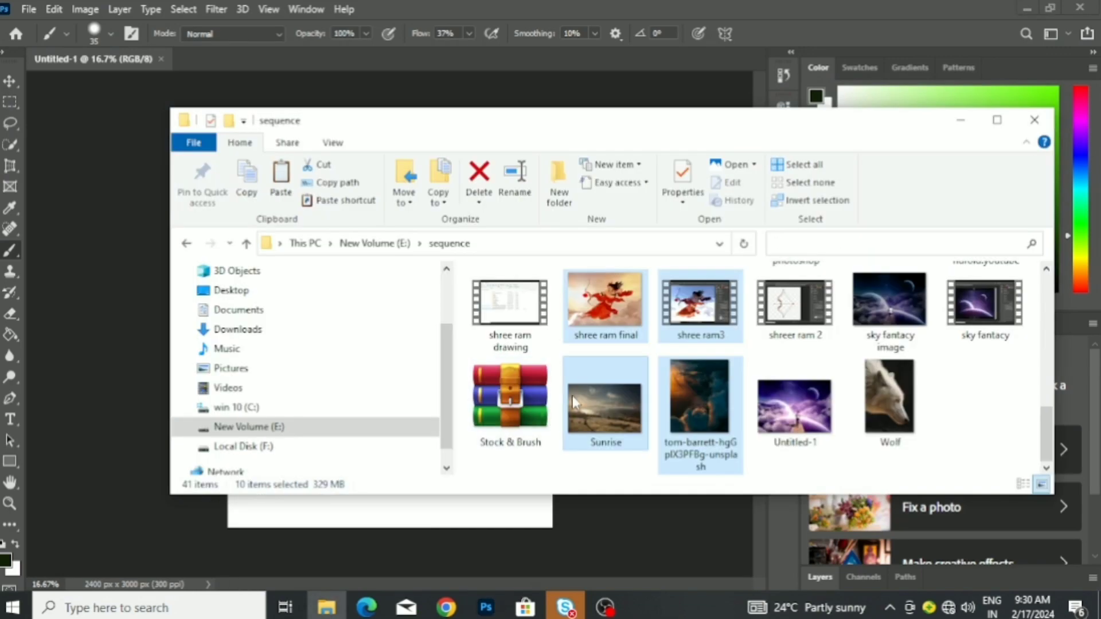
Place the Sunrise valley photo as a layer scaled to fill the 2400 x 3000 px canvas.
{"action": "mouse_move", "coordinate": [573, 401]}
{"action": "left_mouse_down"}
{"action": "mouse_move", "coordinate": [436, 617]}
{"action": "mouse_move", "coordinate": [411, 467]}
{"action": "left_mouse_up"}
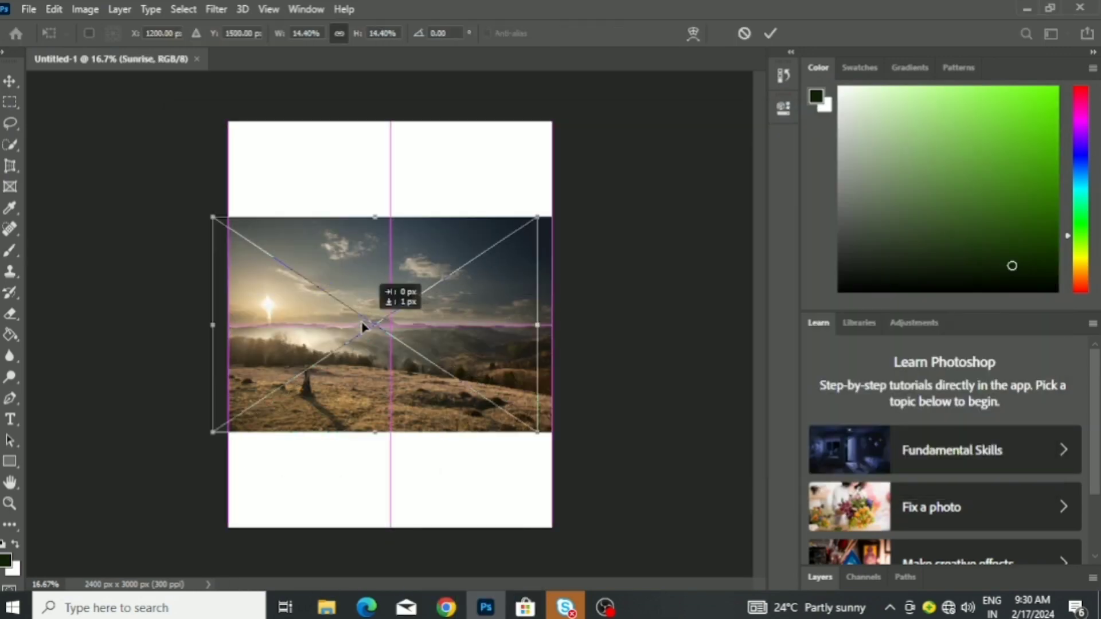
{"action": "left_click_drag", "start_coordinate": [456, 437], "coordinate": [594, 541]}
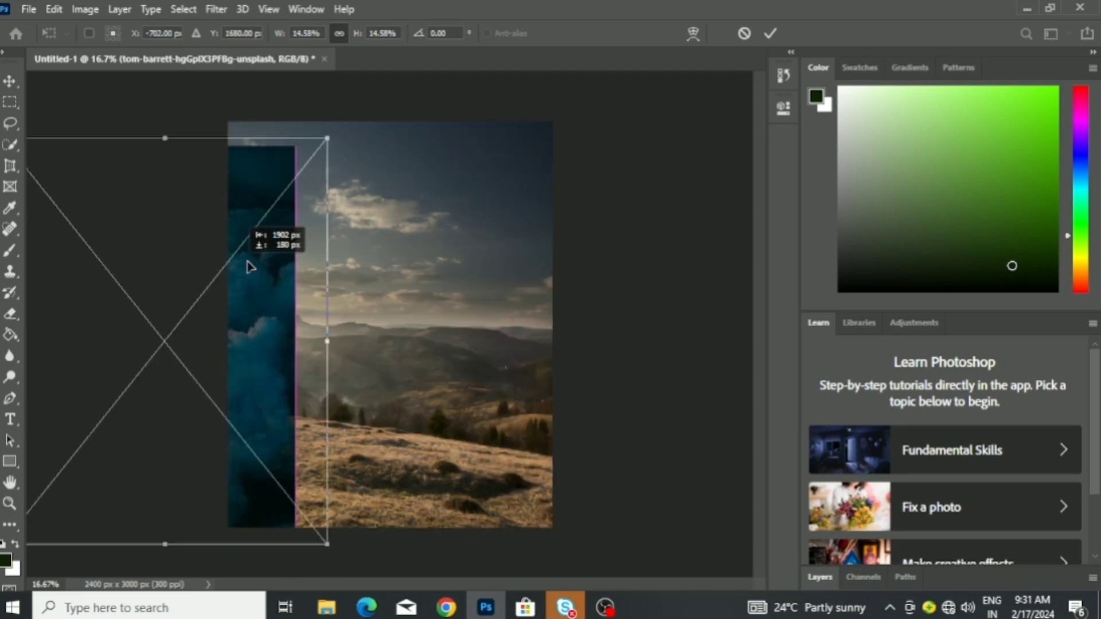
{"action": "key", "text": "Escape"}
Cancel the remaining photo placements and open the Scotland landscape photo.
{"action": "left_click", "coordinate": [492, 240]}
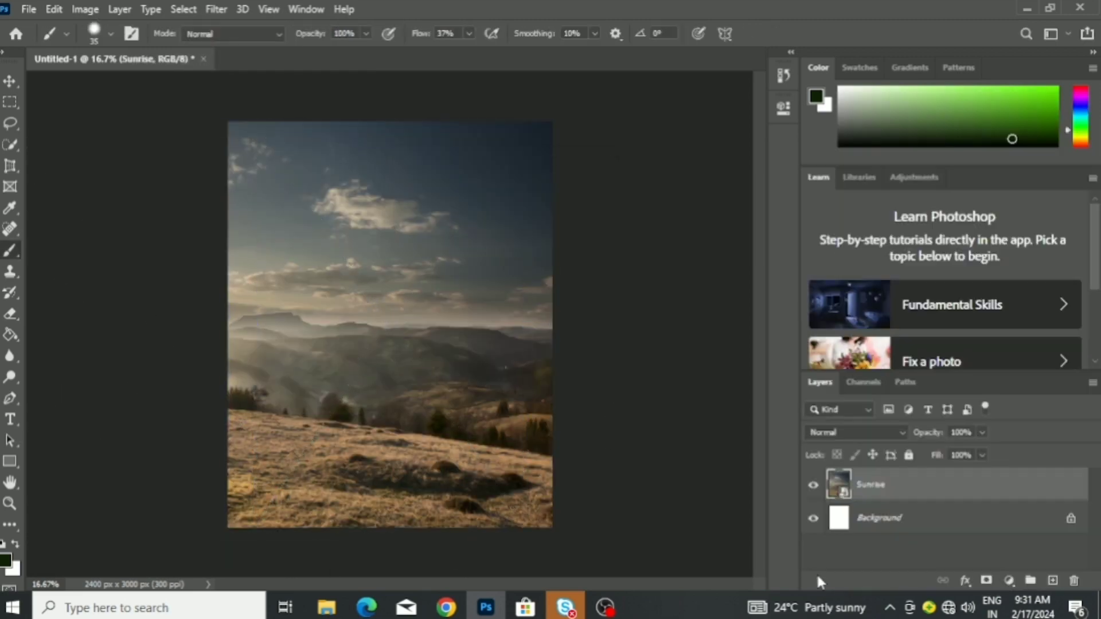
{"action": "left_click", "coordinate": [326, 608]}
{"action": "scroll", "coordinate": [677, 344], "scroll_direction": "down", "scroll_amount": 5}
{"action": "scroll", "coordinate": [676, 344], "scroll_direction": "down", "scroll_amount": 2}
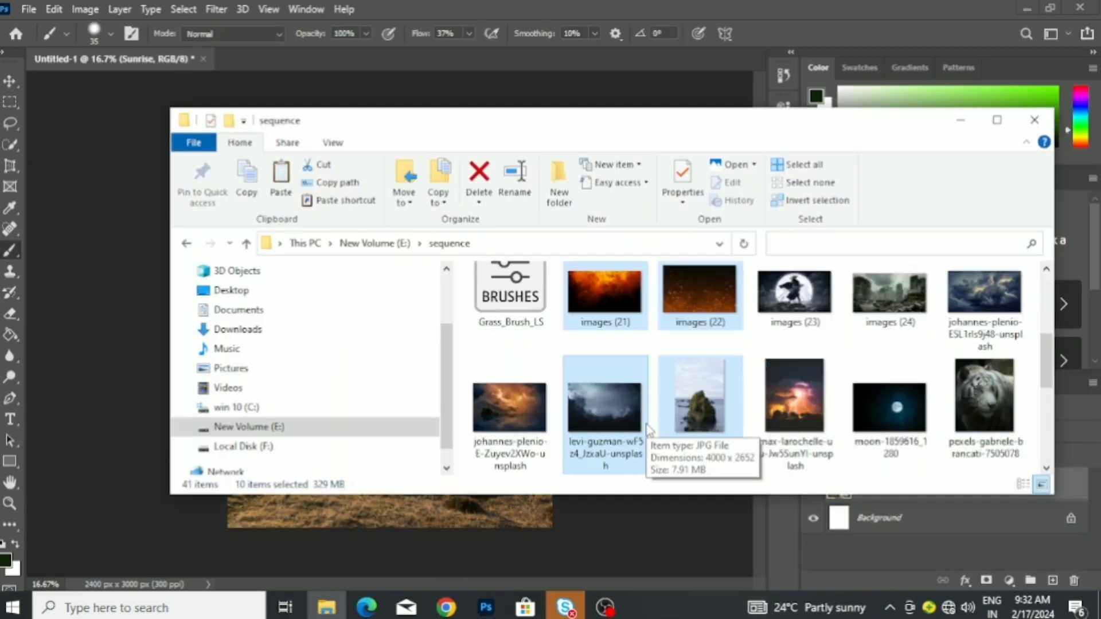
{"action": "mouse_move", "coordinate": [676, 344]}
{"action": "left_mouse_down"}
{"action": "mouse_move", "coordinate": [478, 541]}
{"action": "mouse_move", "coordinate": [255, 63]}
{"action": "left_mouse_up"}
Quick-select the rock pinnacles, green hills and left foreground, with brush size 50.
{"action": "key", "text": "w"}
{"action": "scroll", "coordinate": [436, 258], "scroll_direction": "up", "scroll_amount": 3}
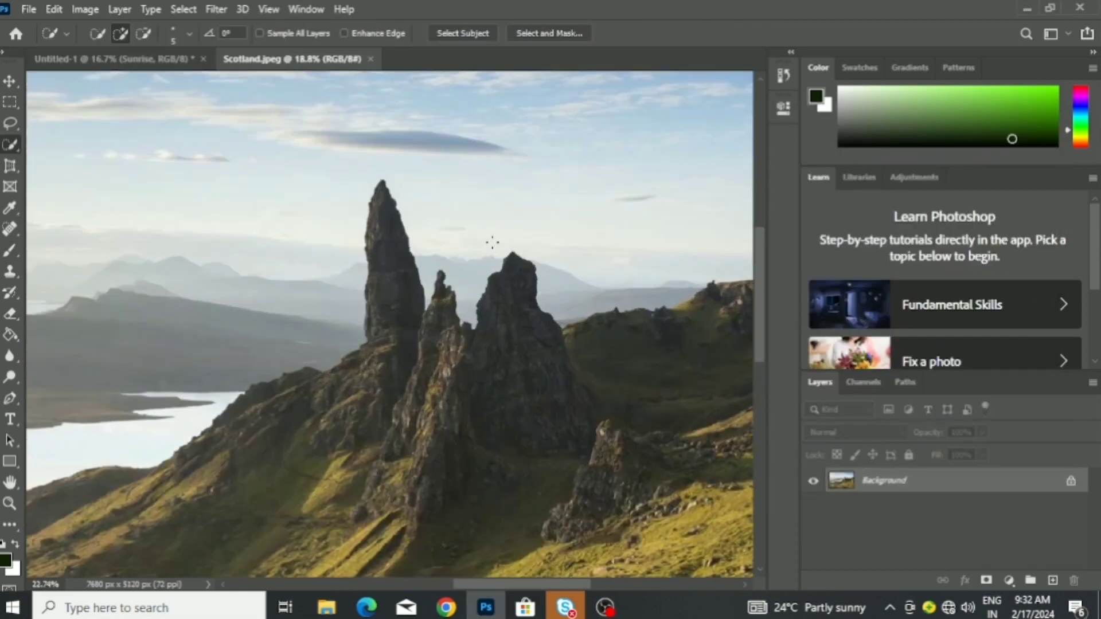
{"action": "left_click_drag", "start_coordinate": [367, 189], "coordinate": [436, 386]}
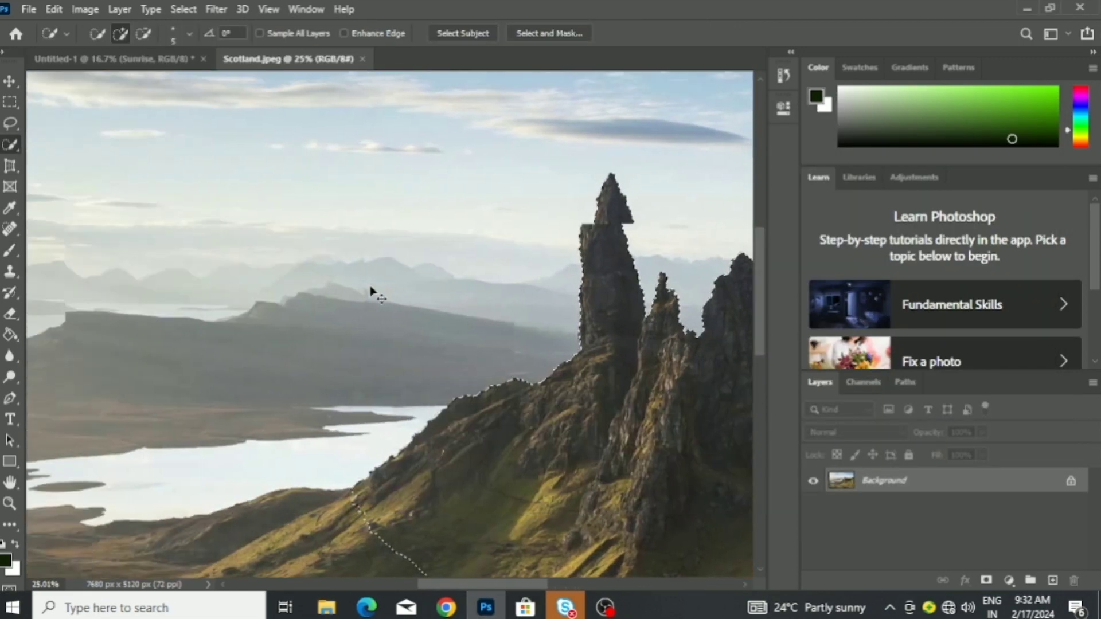
{"action": "left_click_drag", "start_coordinate": [711, 416], "coordinate": [373, 290]}
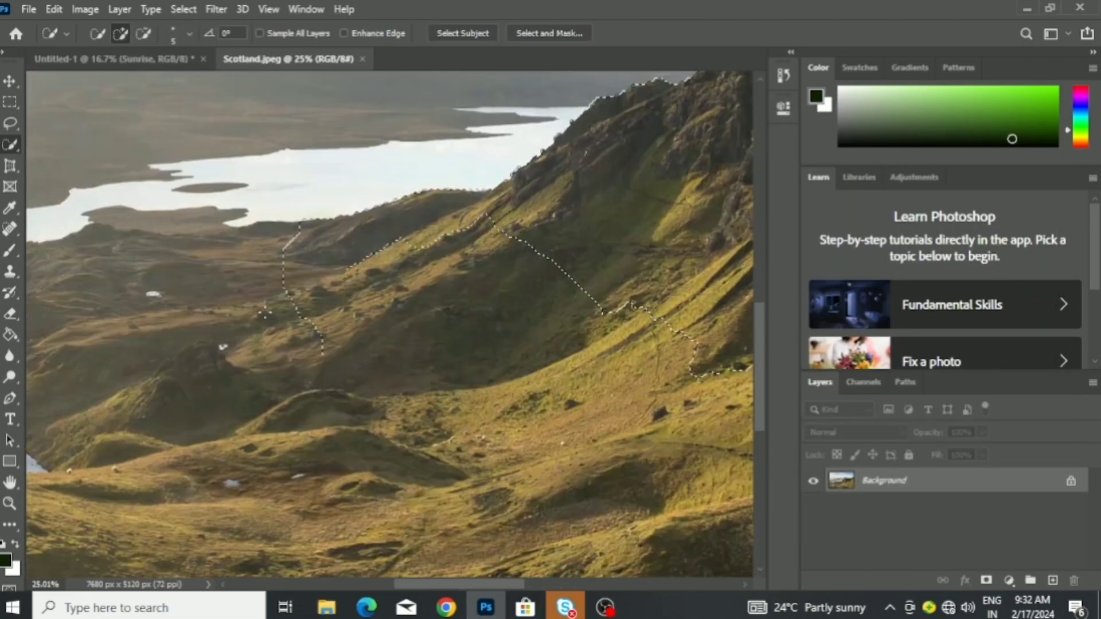
{"action": "scroll", "coordinate": [175, 435], "scroll_direction": "down", "scroll_amount": 2}
{"action": "scroll", "coordinate": [114, 437], "scroll_direction": "down", "scroll_amount": 1}
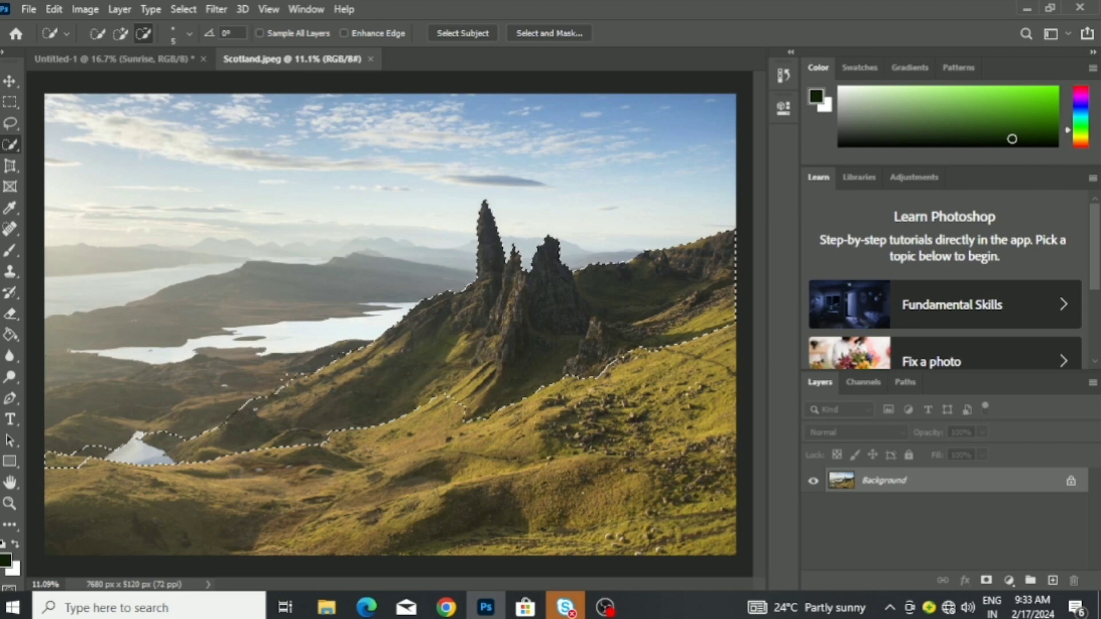
{"action": "left_click_drag", "start_coordinate": [172, 504], "coordinate": [619, 470]}
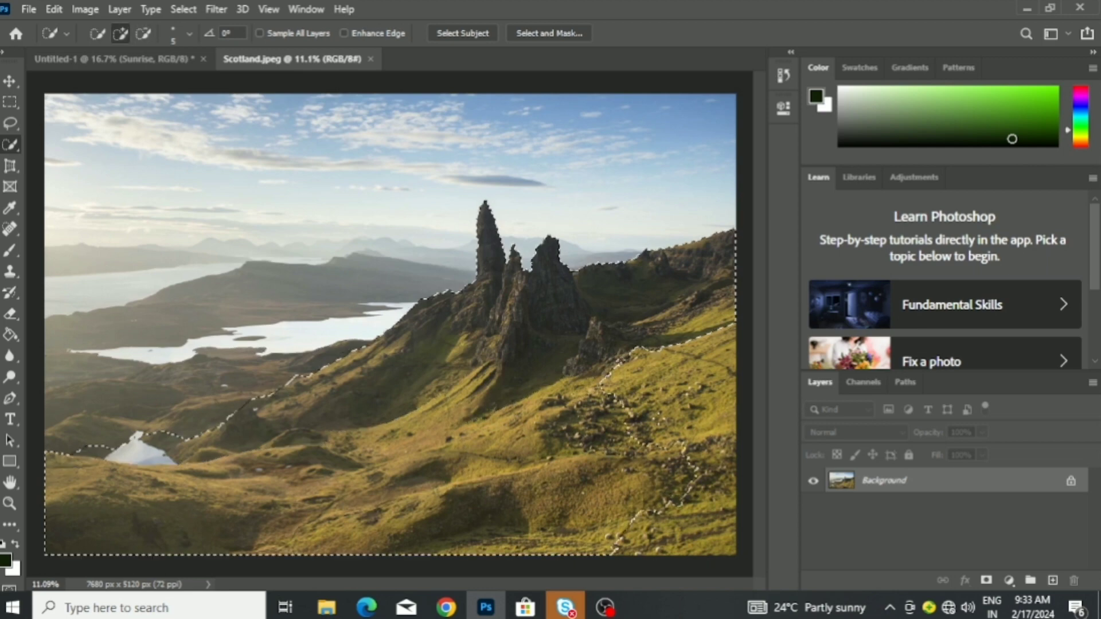
{"action": "key", "text": "bracketright"}
{"action": "key", "text": "bracketright"}
{"action": "key", "text": "bracketright"}
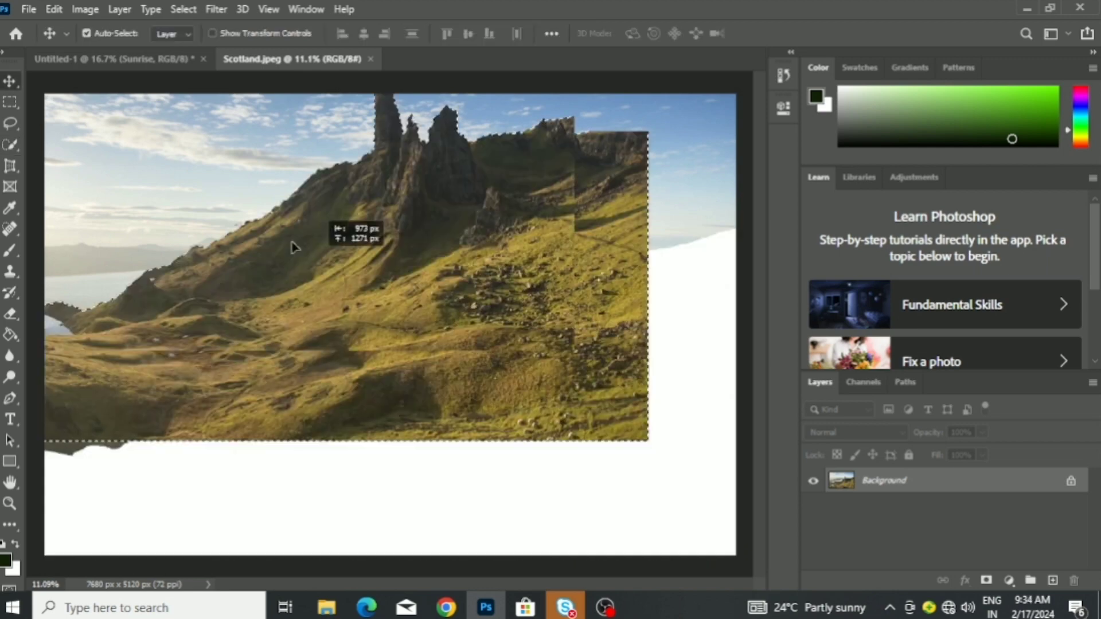
Drag the selected hillside into the Untitled-1 composite and start resizing it.
{"action": "left_click_drag", "start_coordinate": [246, 281], "coordinate": [394, 454]}
{"action": "key", "text": "ctrl+t"}
{"action": "key", "text": "ctrl+minus"}
{"action": "left_click_drag", "start_coordinate": [579, 189], "coordinate": [491, 316]}
Position the hillside layer, scale it to about 85%, and commit the transform.
{"action": "mouse_move", "coordinate": [390, 364]}
{"action": "left_mouse_down"}
{"action": "mouse_move", "coordinate": [427, 399]}
{"action": "mouse_move", "coordinate": [442, 368]}
{"action": "left_mouse_up"}
{"action": "left_click_drag", "start_coordinate": [552, 290], "coordinate": [652, 269]}
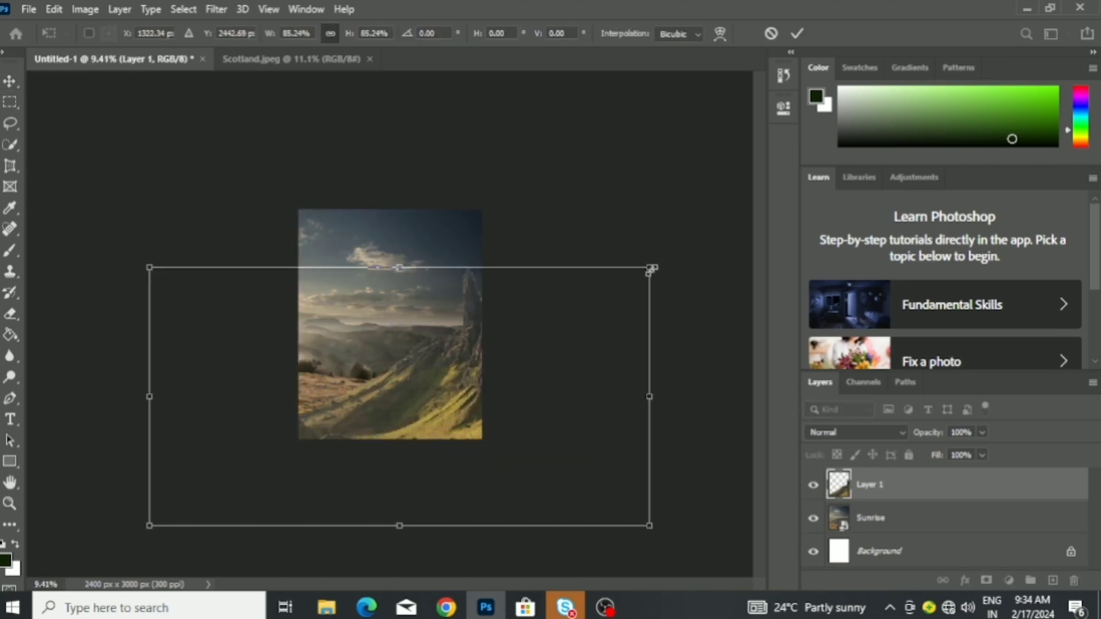
{"action": "key", "text": "Return"}
{"action": "key", "text": "ctrl+0"}
Erase the dark fringe along the rock's right edge.
{"action": "key", "text": "e"}
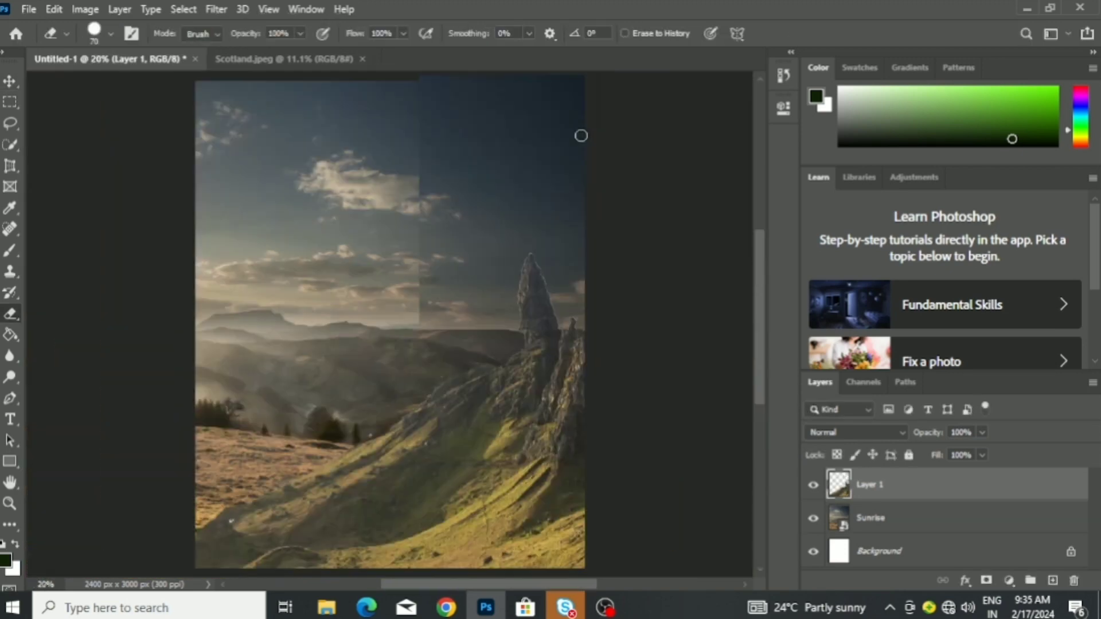
{"action": "scroll", "coordinate": [528, 253], "scroll_direction": "up", "scroll_amount": 10}
{"action": "scroll", "coordinate": [573, 327], "scroll_direction": "down", "scroll_amount": 2}
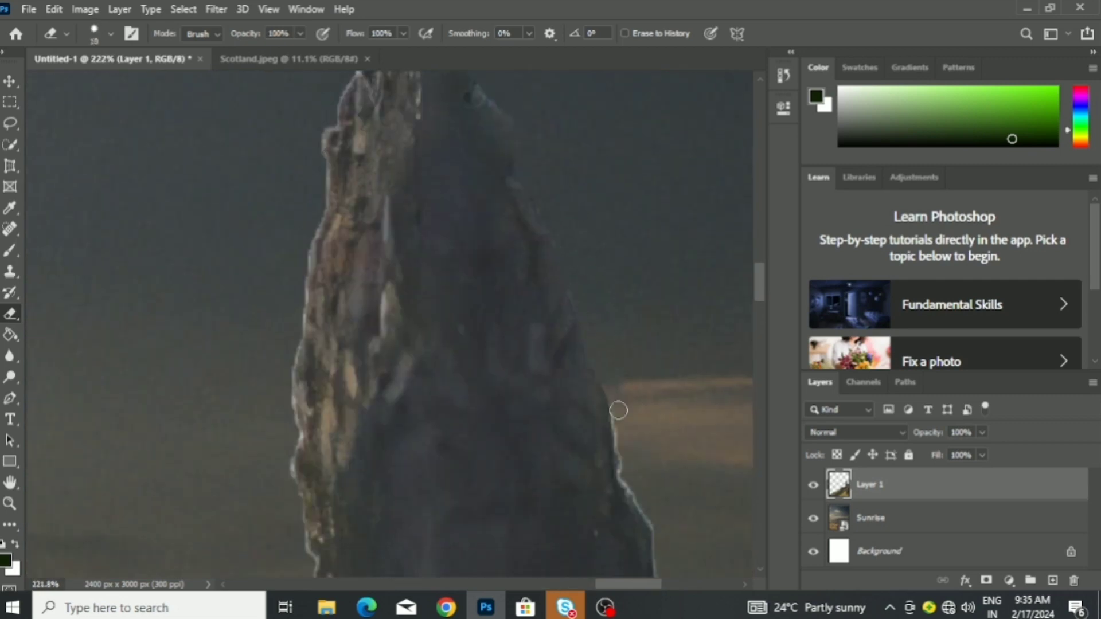
{"action": "scroll", "coordinate": [695, 433], "scroll_direction": "down", "scroll_amount": 3}
{"action": "scroll", "coordinate": [701, 322], "scroll_direction": "down", "scroll_amount": 3}
{"action": "scroll", "coordinate": [290, 236], "scroll_direction": "right", "scroll_amount": 2}
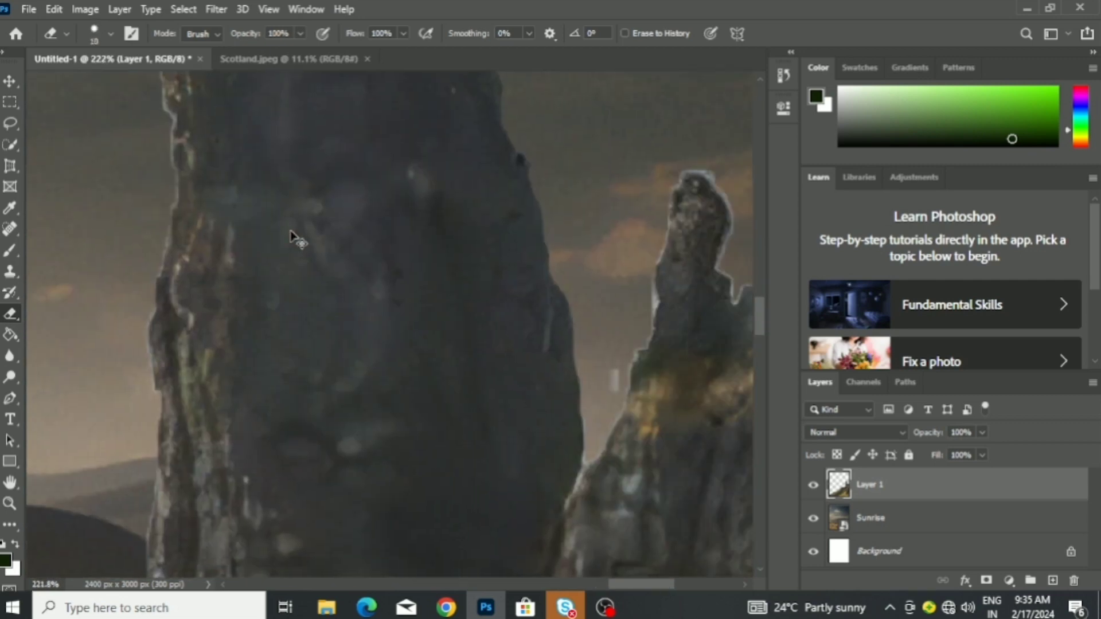
{"action": "scroll", "coordinate": [593, 317], "scroll_direction": "right", "scroll_amount": 1}
{"action": "scroll", "coordinate": [648, 172], "scroll_direction": "up", "scroll_amount": 3}
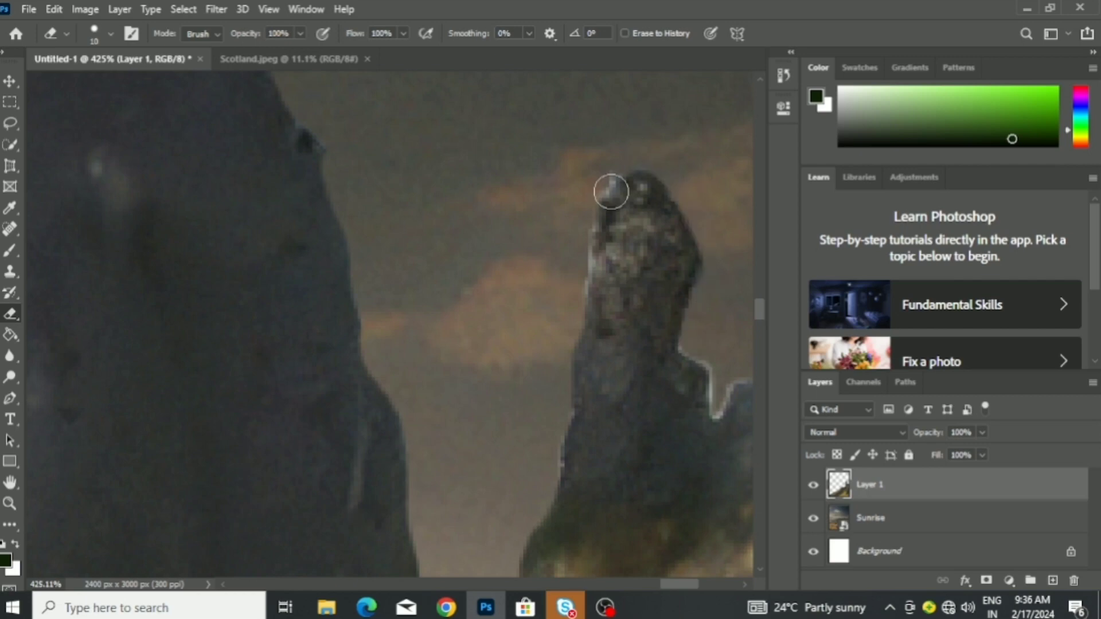
{"action": "scroll", "coordinate": [477, 325], "scroll_direction": "right", "scroll_amount": 3}
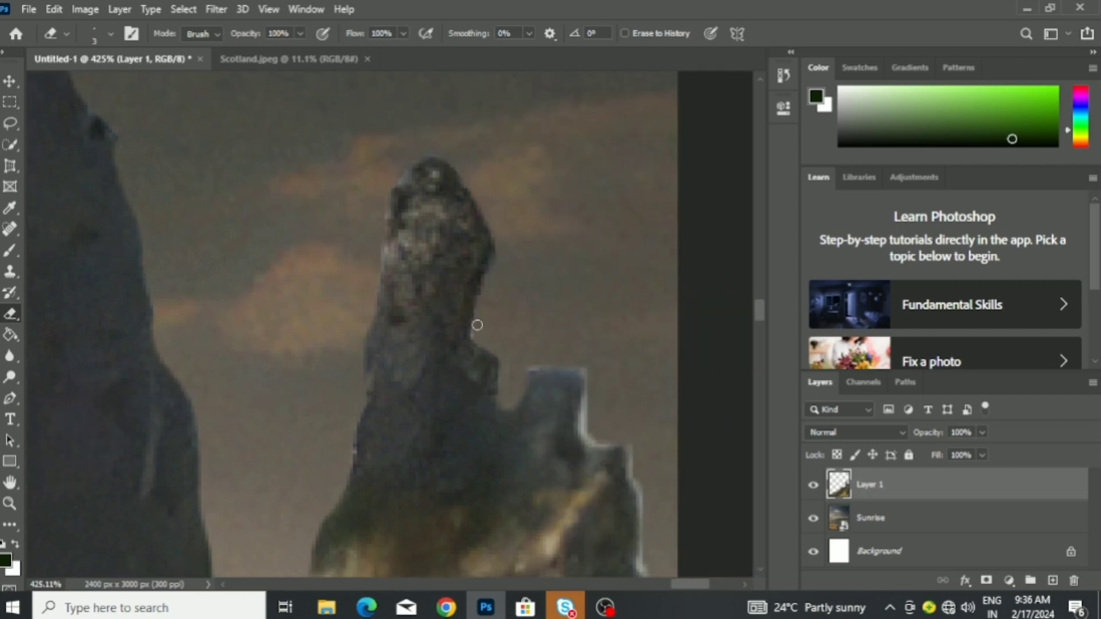
{"action": "scroll", "coordinate": [641, 518], "scroll_direction": "down", "scroll_amount": 3}
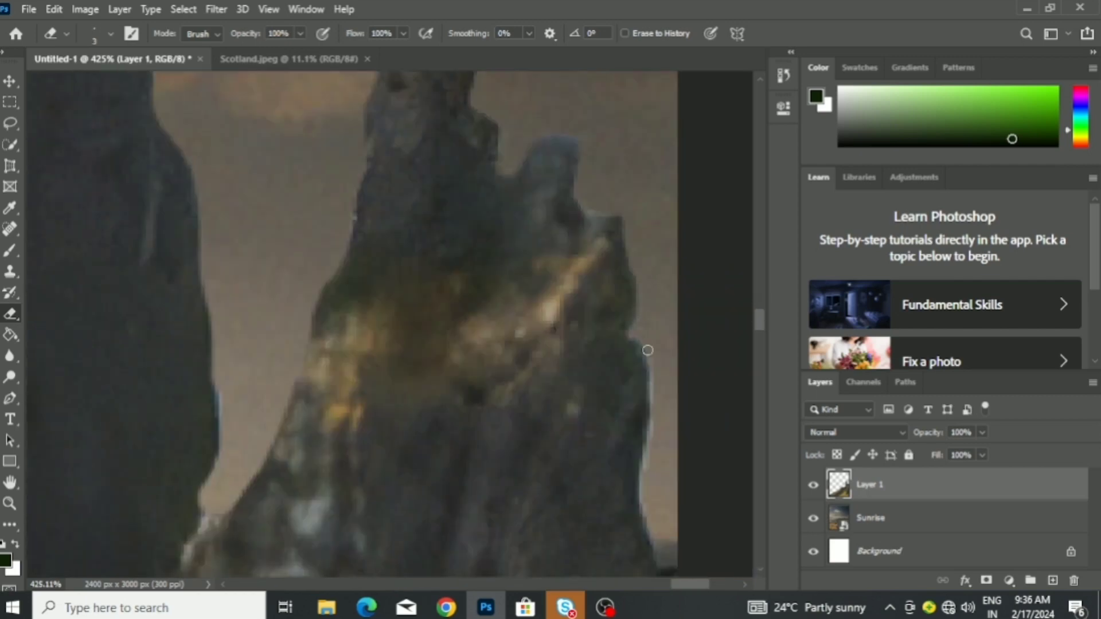
{"action": "left_click_drag", "start_coordinate": [625, 440], "coordinate": [641, 327]}
Erase the bright halo along the rock pinnacle's edge.
{"action": "scroll", "coordinate": [641, 411], "scroll_direction": "down", "scroll_amount": 10}
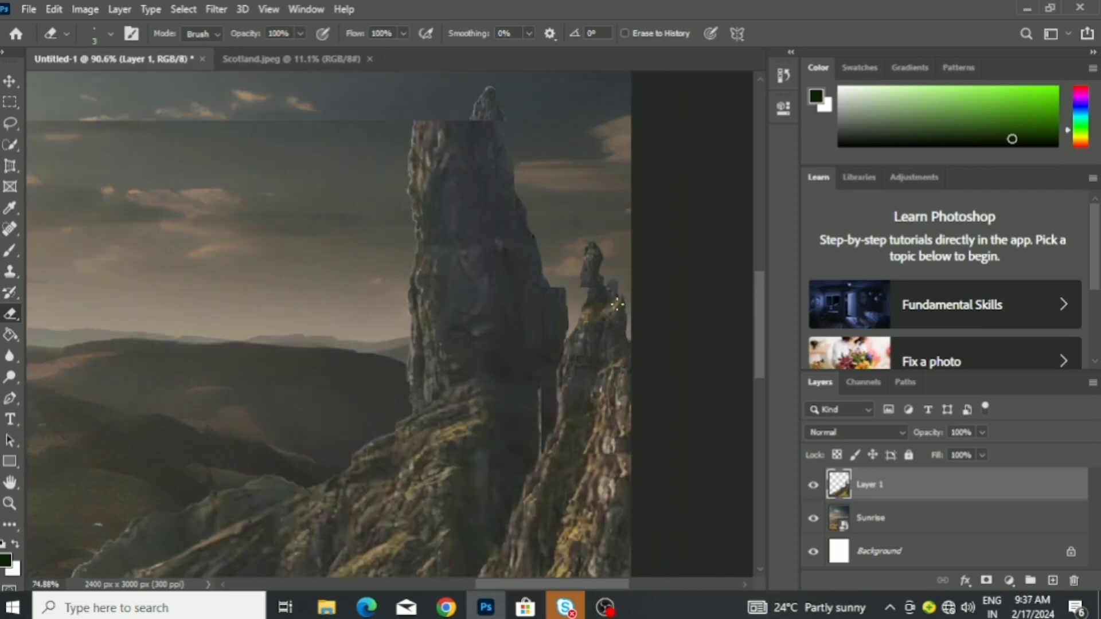
{"action": "scroll", "coordinate": [420, 178], "scroll_direction": "up", "scroll_amount": 9}
{"action": "scroll", "coordinate": [299, 344], "scroll_direction": "down", "scroll_amount": 2}
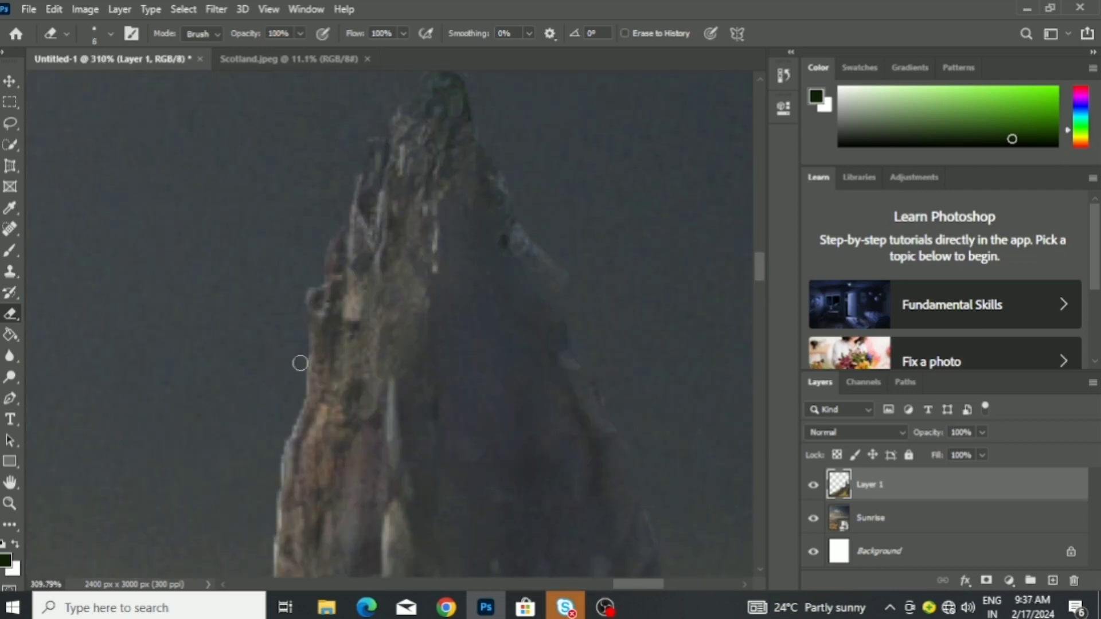
{"action": "scroll", "coordinate": [273, 243], "scroll_direction": "down", "scroll_amount": 2}
{"action": "scroll", "coordinate": [236, 258], "scroll_direction": "down", "scroll_amount": 2}
{"action": "scroll", "coordinate": [248, 263], "scroll_direction": "down", "scroll_amount": 1}
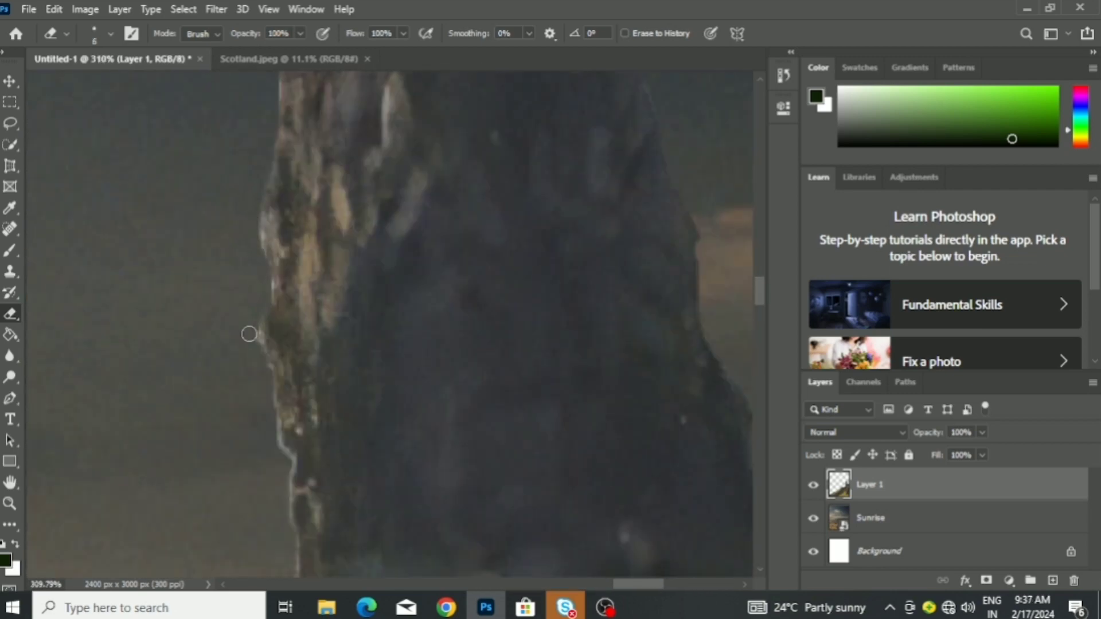
{"action": "scroll", "coordinate": [249, 333], "scroll_direction": "down", "scroll_amount": 1}
{"action": "scroll", "coordinate": [282, 381], "scroll_direction": "down", "scroll_amount": 2}
{"action": "scroll", "coordinate": [261, 384], "scroll_direction": "down", "scroll_amount": 2}
{"action": "scroll", "coordinate": [258, 260], "scroll_direction": "down", "scroll_amount": 2}
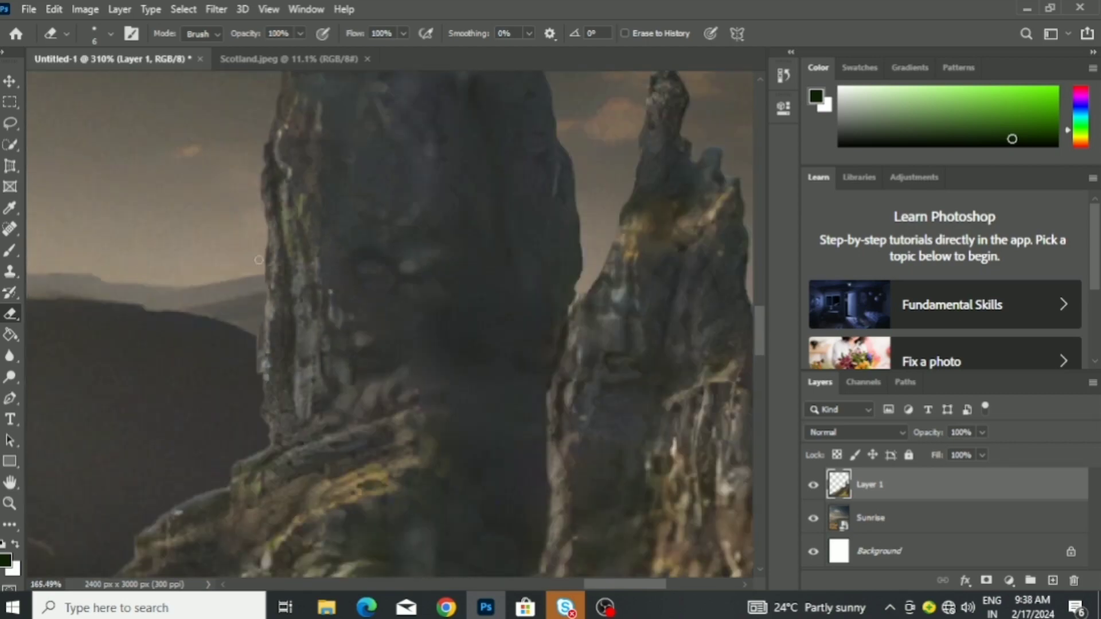
{"action": "scroll", "coordinate": [284, 258], "scroll_direction": "up", "scroll_amount": 3}
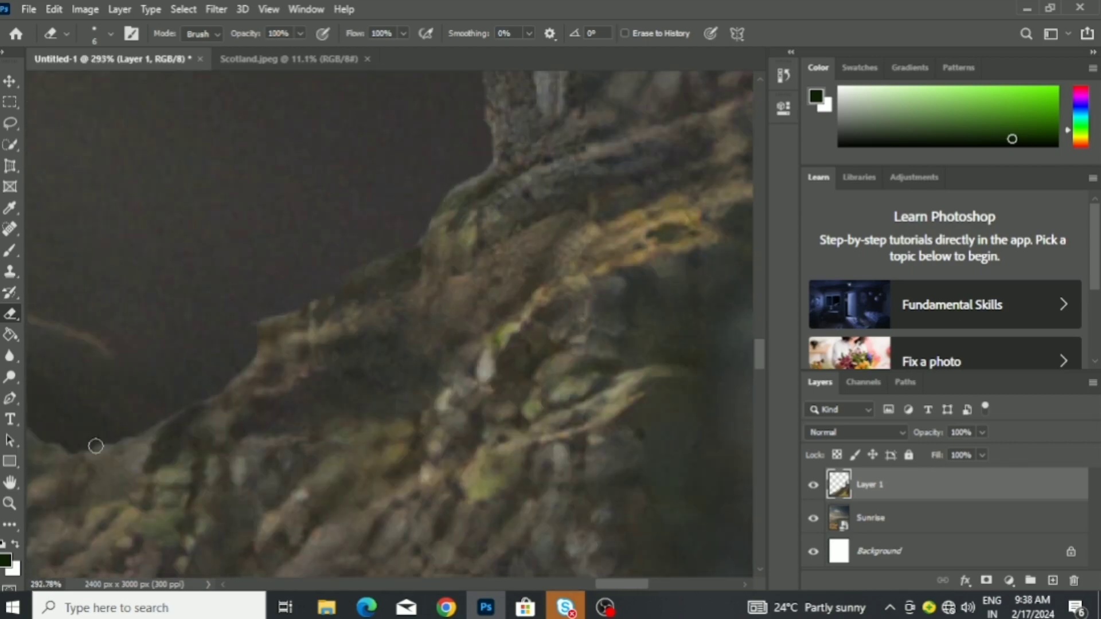
{"action": "scroll", "coordinate": [95, 446], "scroll_direction": "left", "scroll_amount": 3}
{"action": "scroll", "coordinate": [167, 405], "scroll_direction": "left", "scroll_amount": 3}
{"action": "scroll", "coordinate": [273, 317], "scroll_direction": "down", "scroll_amount": 1}
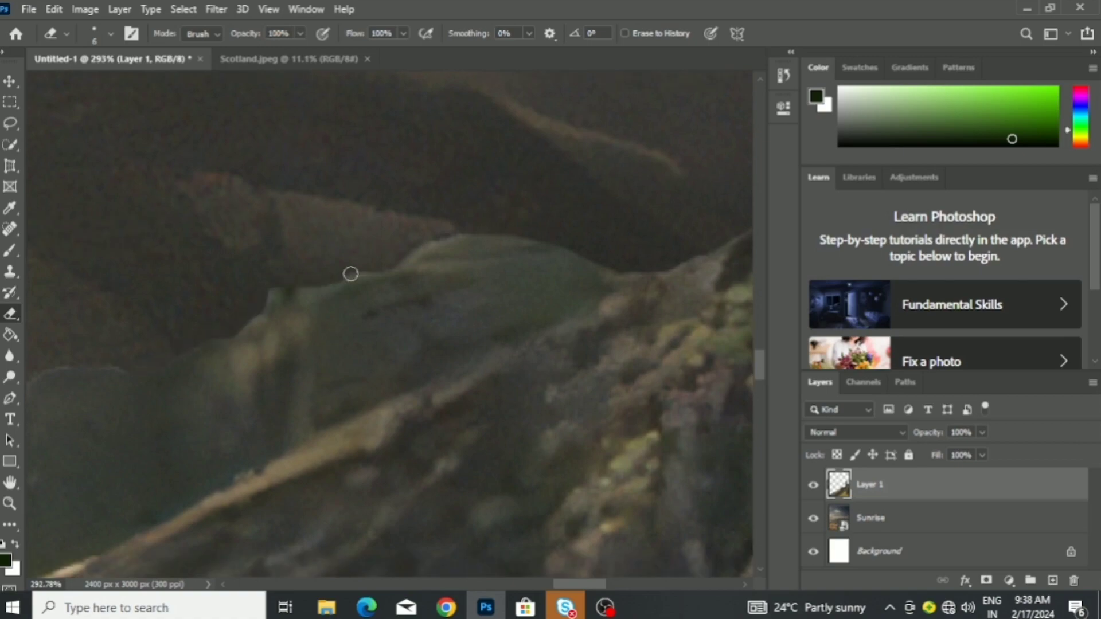
{"action": "scroll", "coordinate": [351, 274], "scroll_direction": "down", "scroll_amount": 3}
{"action": "scroll", "coordinate": [353, 285], "scroll_direction": "up", "scroll_amount": 4}
{"action": "scroll", "coordinate": [516, 177], "scroll_direction": "left", "scroll_amount": 3}
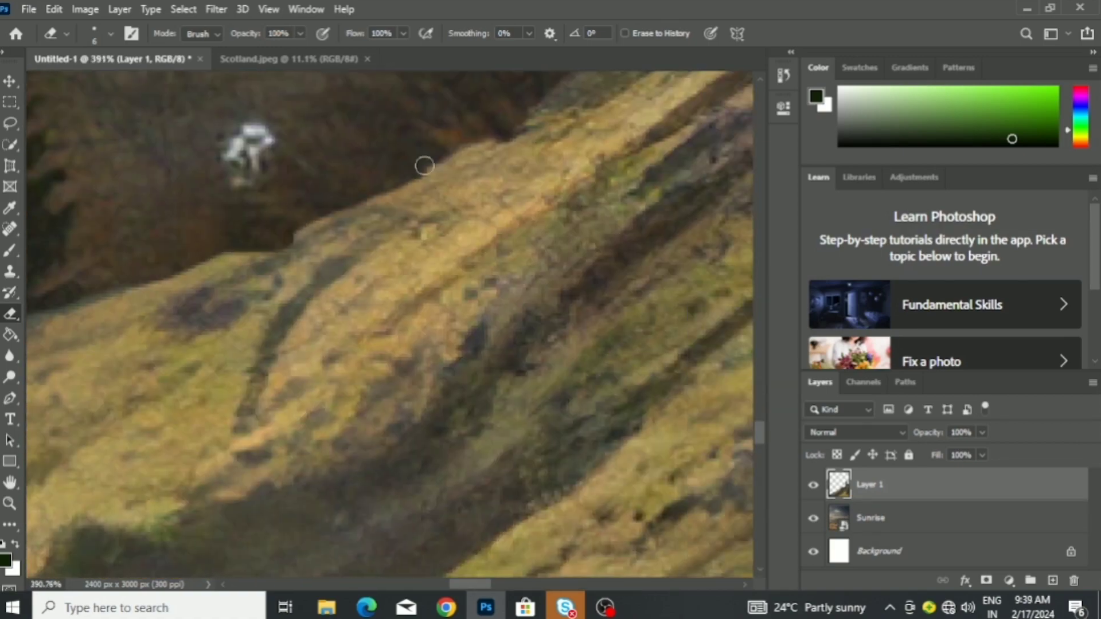
{"action": "scroll", "coordinate": [424, 166], "scroll_direction": "up", "scroll_amount": 3}
{"action": "scroll", "coordinate": [675, 111], "scroll_direction": "right", "scroll_amount": 3}
{"action": "scroll", "coordinate": [651, 103], "scroll_direction": "up", "scroll_amount": 2}
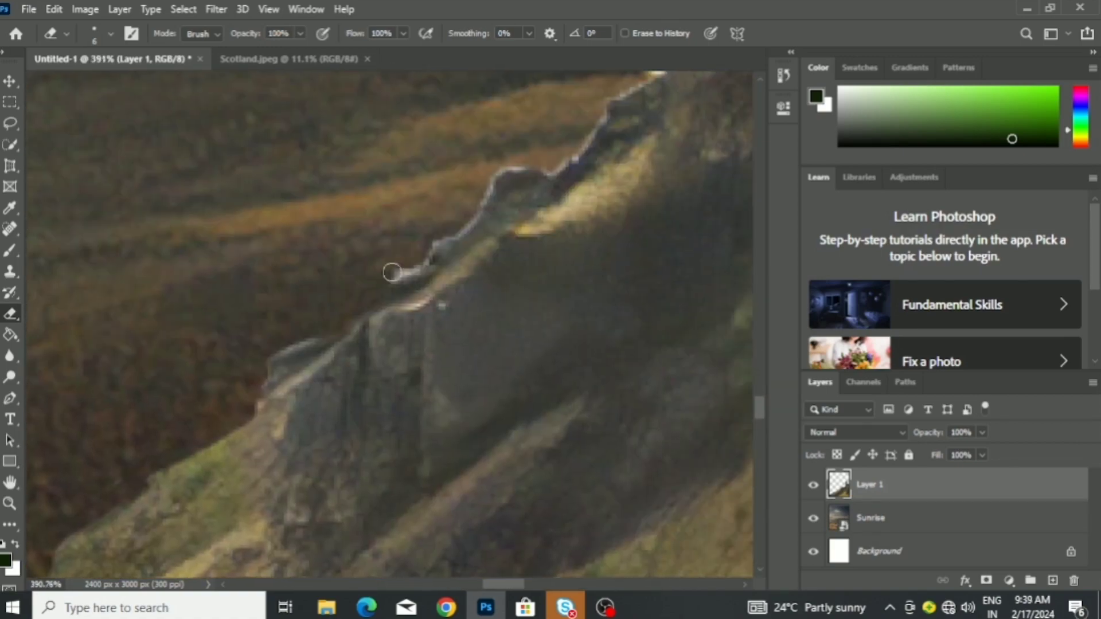
{"action": "left_click_drag", "start_coordinate": [392, 271], "coordinate": [565, 155]}
Erase the halo along the slope edge and the remaining rock edge.
{"action": "scroll", "coordinate": [295, 322], "scroll_direction": "up", "scroll_amount": 2}
{"action": "scroll", "coordinate": [497, 270], "scroll_direction": "right", "scroll_amount": 2}
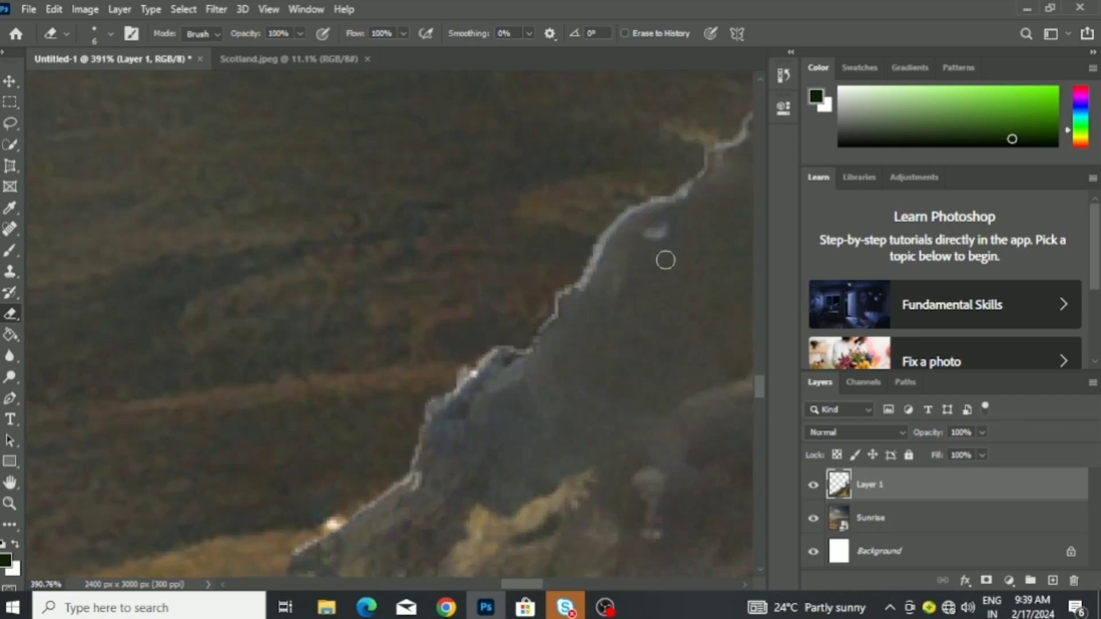
{"action": "left_click_drag", "start_coordinate": [677, 194], "coordinate": [294, 545]}
{"action": "scroll", "coordinate": [703, 212], "scroll_direction": "up", "scroll_amount": 3}
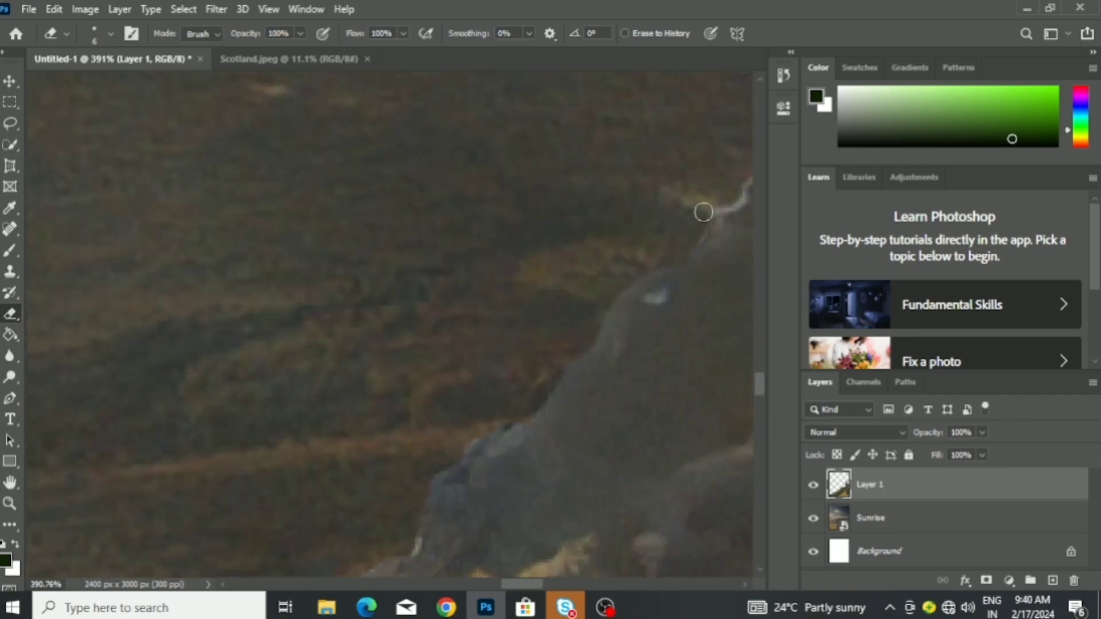
{"action": "scroll", "coordinate": [694, 201], "scroll_direction": "right", "scroll_amount": 3}
{"action": "left_click_drag", "start_coordinate": [420, 388], "coordinate": [634, 249]}
{"action": "scroll", "coordinate": [634, 248], "scroll_direction": "down", "scroll_amount": 5}
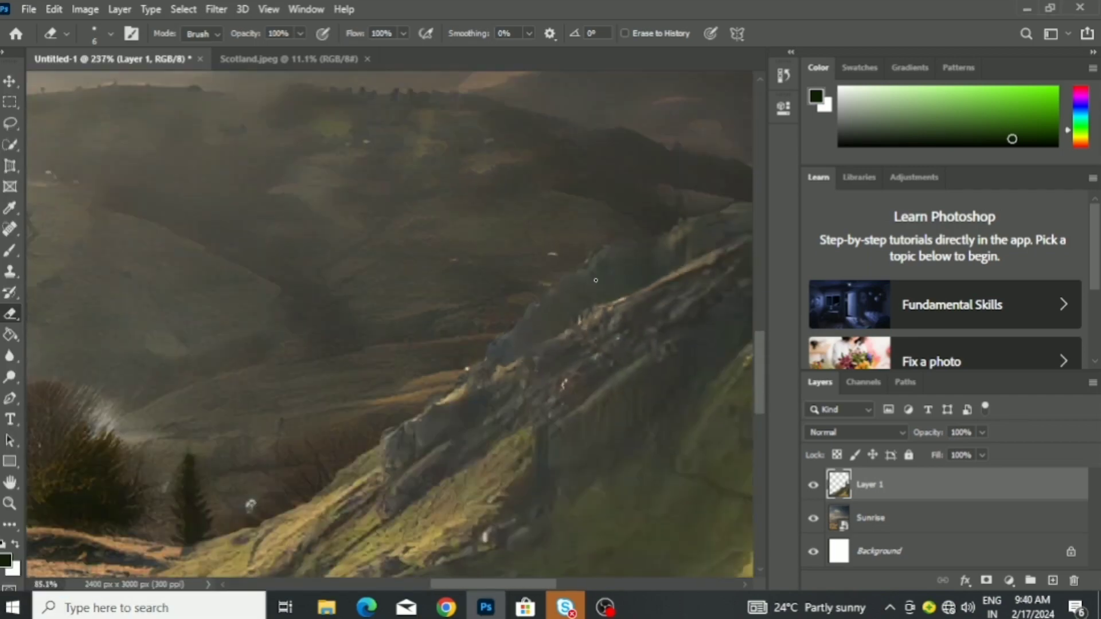
{"action": "scroll", "coordinate": [224, 478], "scroll_direction": "down", "scroll_amount": 10}
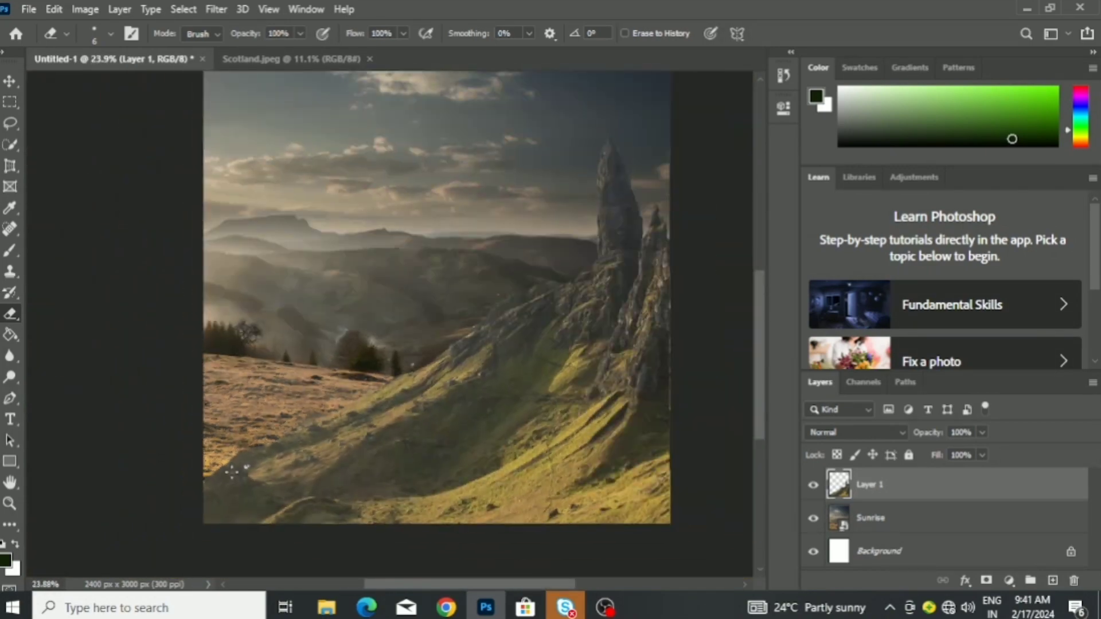
Nudge the hillside, then add Color Balance on Sunrise: midtones Cyan -25, Green +18, Blue +43.
{"action": "key", "text": "v"}
{"action": "left_click_drag", "start_coordinate": [456, 434], "coordinate": [479, 459]}
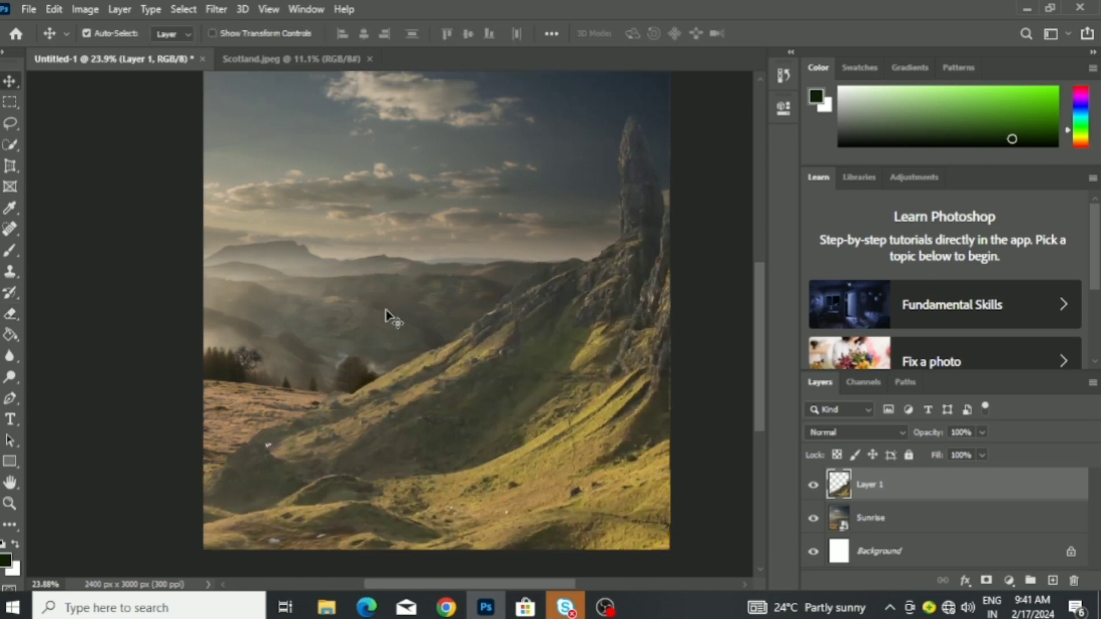
{"action": "left_click", "coordinate": [894, 518]}
{"action": "left_click", "coordinate": [1009, 581]}
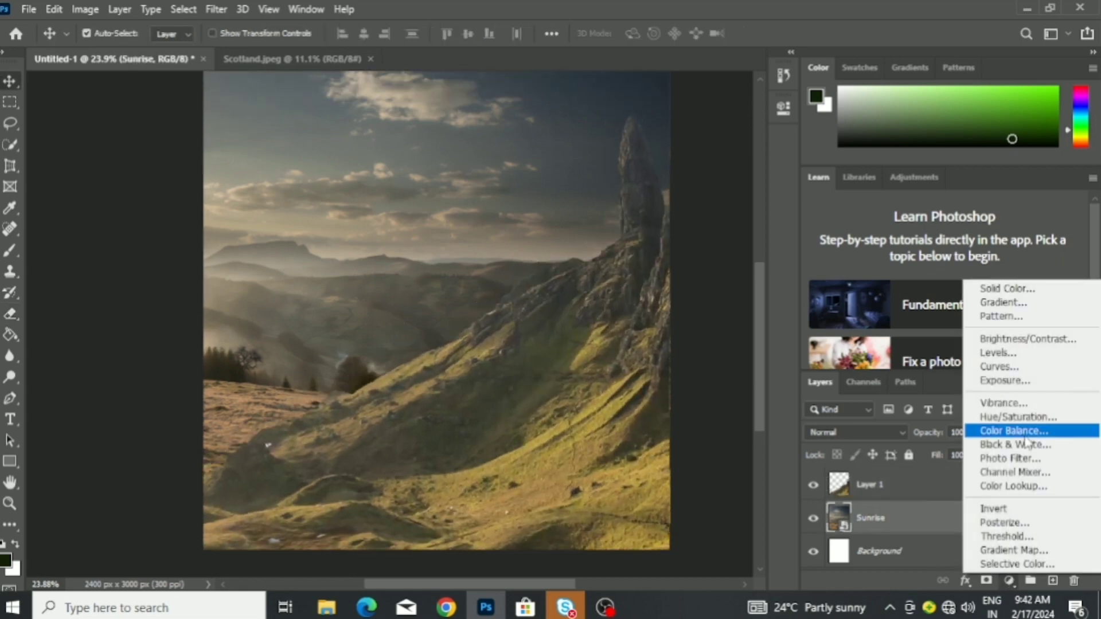
{"action": "left_click", "coordinate": [1009, 430]}
{"action": "mouse_move", "coordinate": [624, 192]}
{"action": "left_mouse_down"}
{"action": "mouse_move", "coordinate": [593, 192]}
{"action": "mouse_move", "coordinate": [637, 219]}
{"action": "left_mouse_up"}
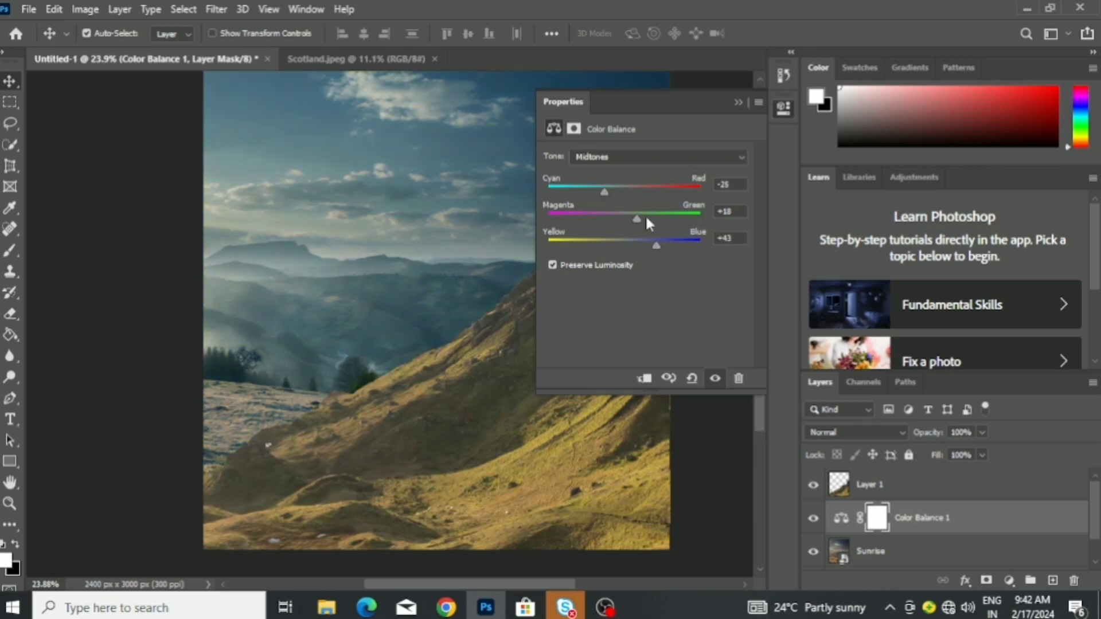
Switch to the Brush without rasterizing Sunrise and lower brush opacity to 23%.
{"action": "key", "text": "b"}
{"action": "left_click", "coordinate": [941, 487]}
{"action": "left_click", "coordinate": [870, 551]}
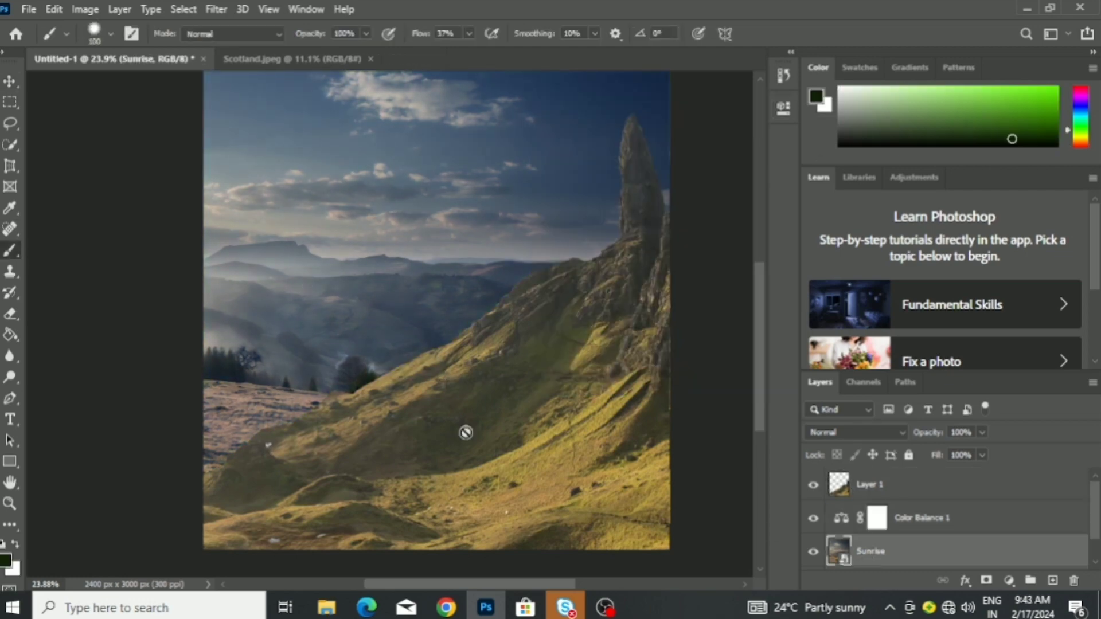
{"action": "left_click", "coordinate": [462, 433]}
{"action": "key", "text": "Return"}
{"action": "left_click_drag", "start_coordinate": [310, 62], "coordinate": [306, 57]}
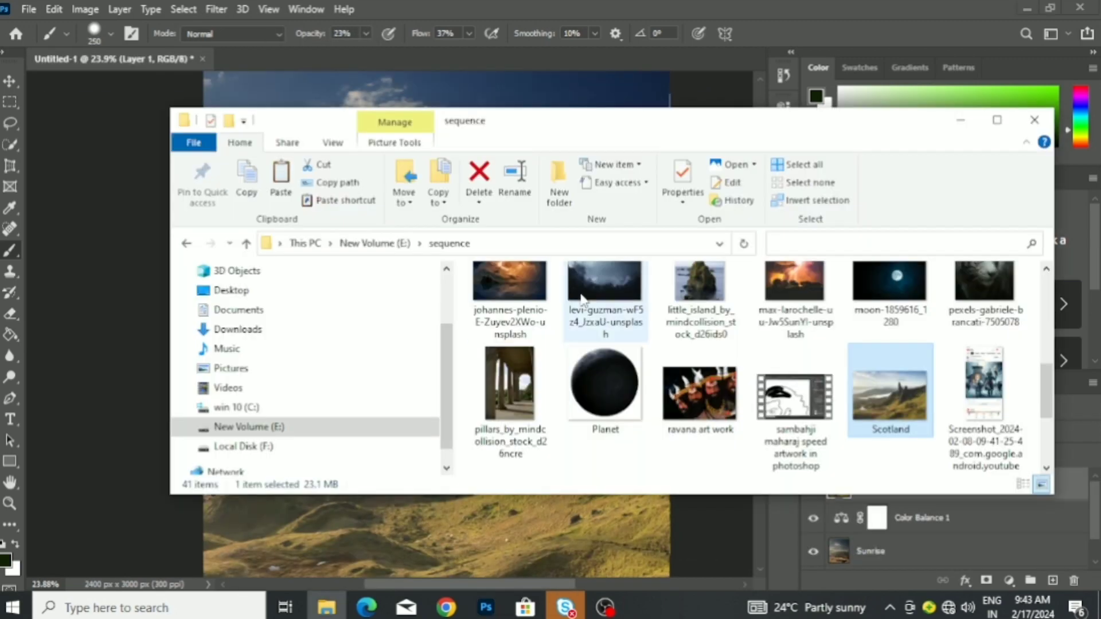
Place the Planet image, enlarged and rotated high across the sky.
{"action": "left_click_drag", "start_coordinate": [605, 383], "coordinate": [413, 157]}
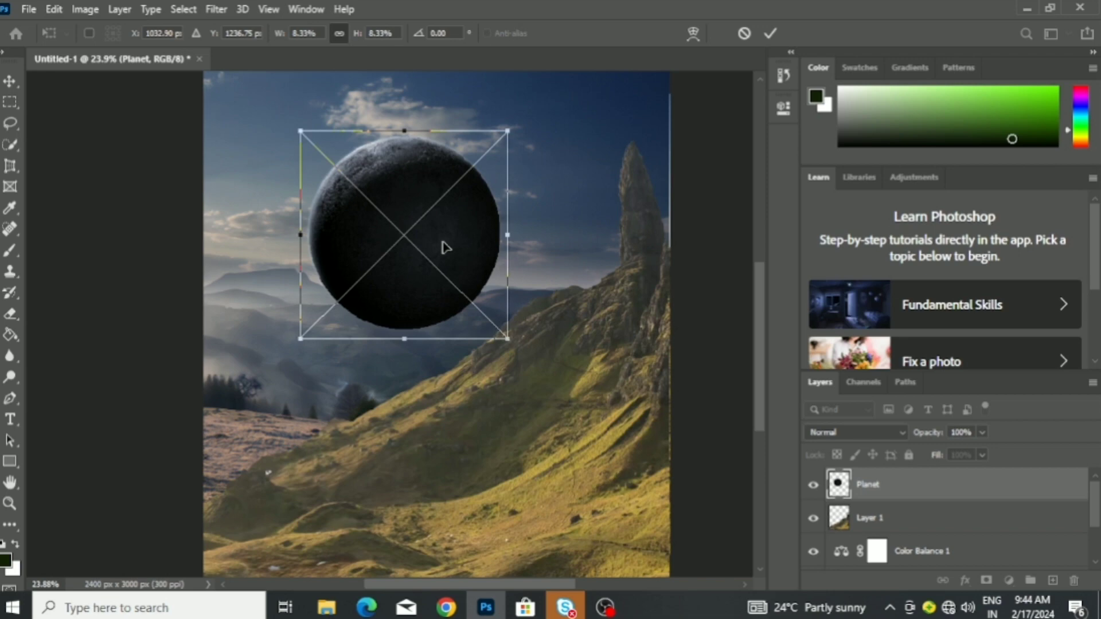
{"action": "left_click_drag", "start_coordinate": [507, 338], "coordinate": [515, 295]}
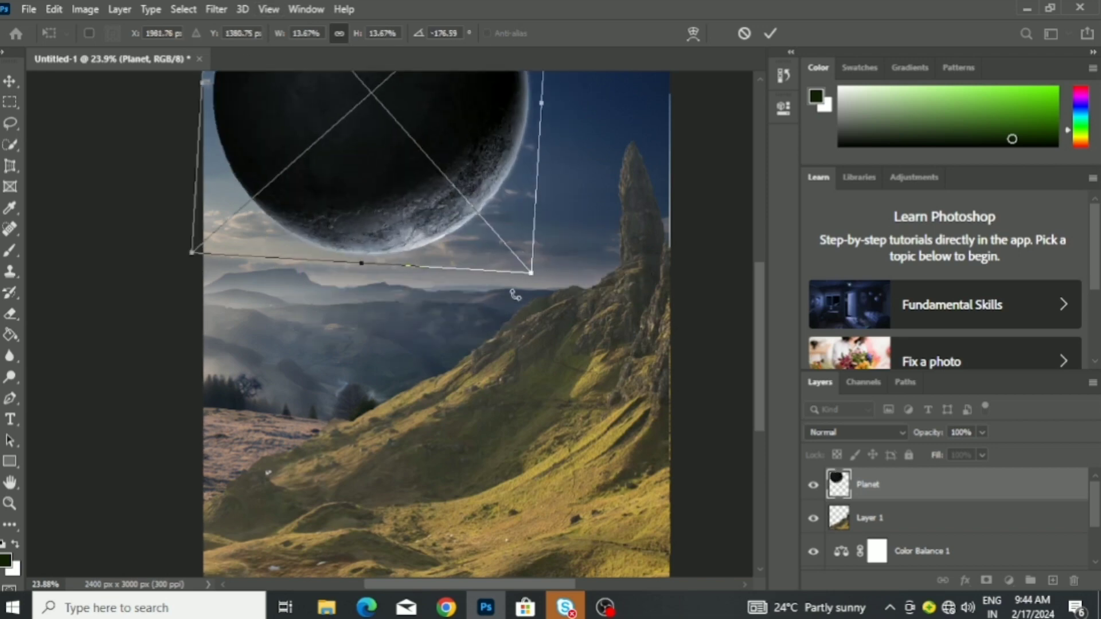
{"action": "scroll", "coordinate": [425, 184], "scroll_direction": "down", "scroll_amount": 1}
{"action": "left_click_drag", "start_coordinate": [425, 184], "coordinate": [418, 237]}
{"action": "scroll", "coordinate": [572, 245], "scroll_direction": "down", "scroll_amount": 2}
{"action": "key", "text": "Return"}
Set the Planet layer to Screen blend mode, rasterize it, and rotate it to a new angle.
{"action": "key", "text": "b"}
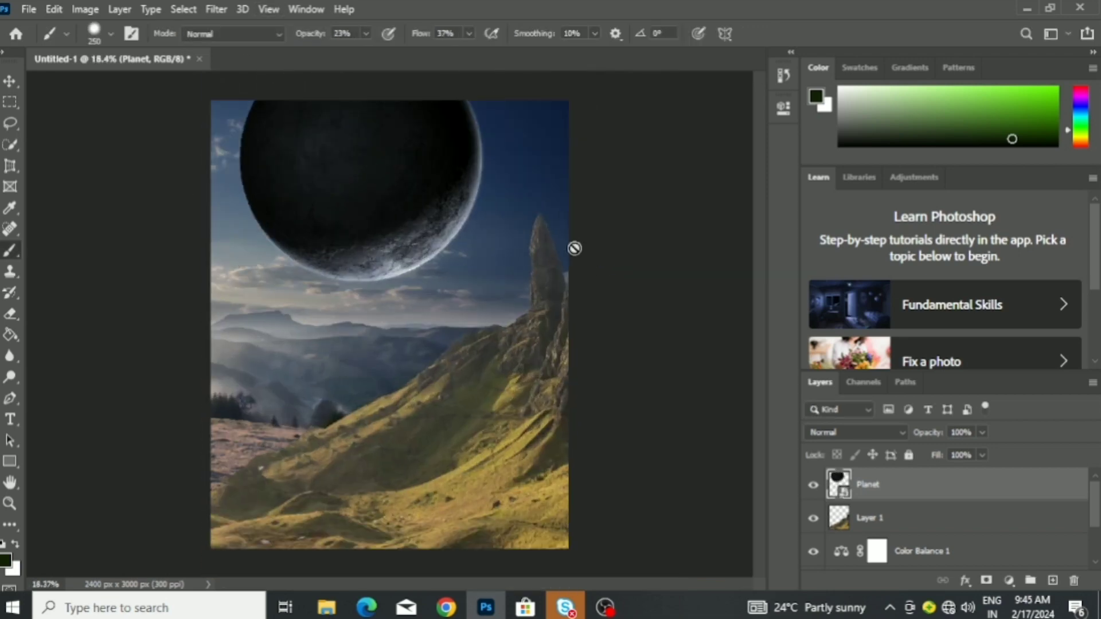
{"action": "left_click", "coordinate": [854, 432]}
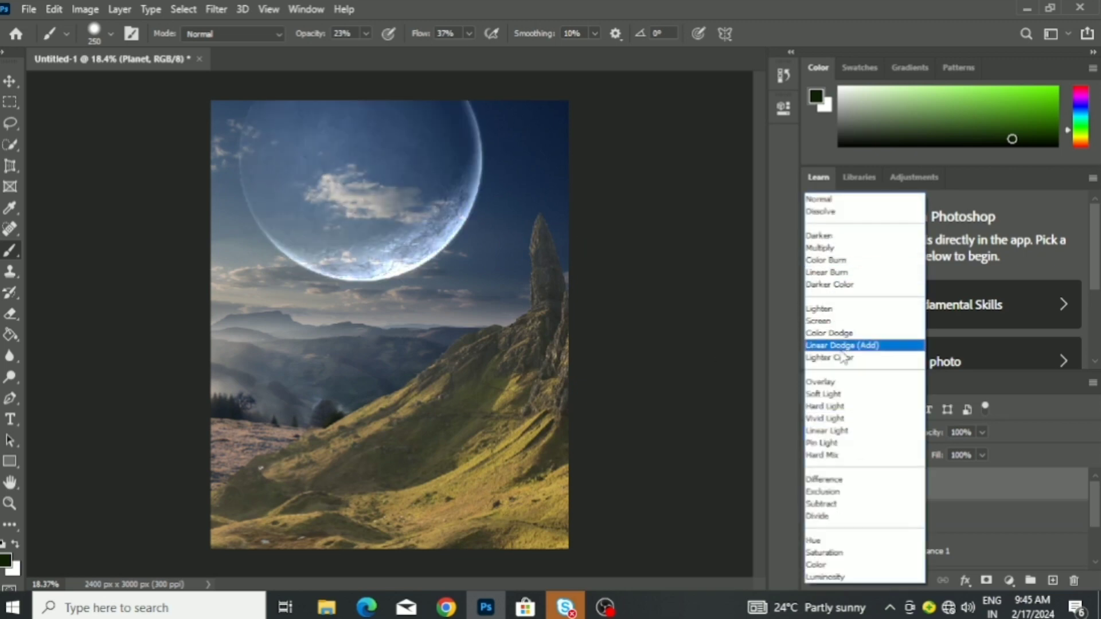
{"action": "left_click", "coordinate": [836, 316]}
{"action": "left_click", "coordinate": [561, 264]}
{"action": "key", "text": "Return"}
{"action": "key", "text": "v"}
{"action": "key", "text": "ctrl+t"}
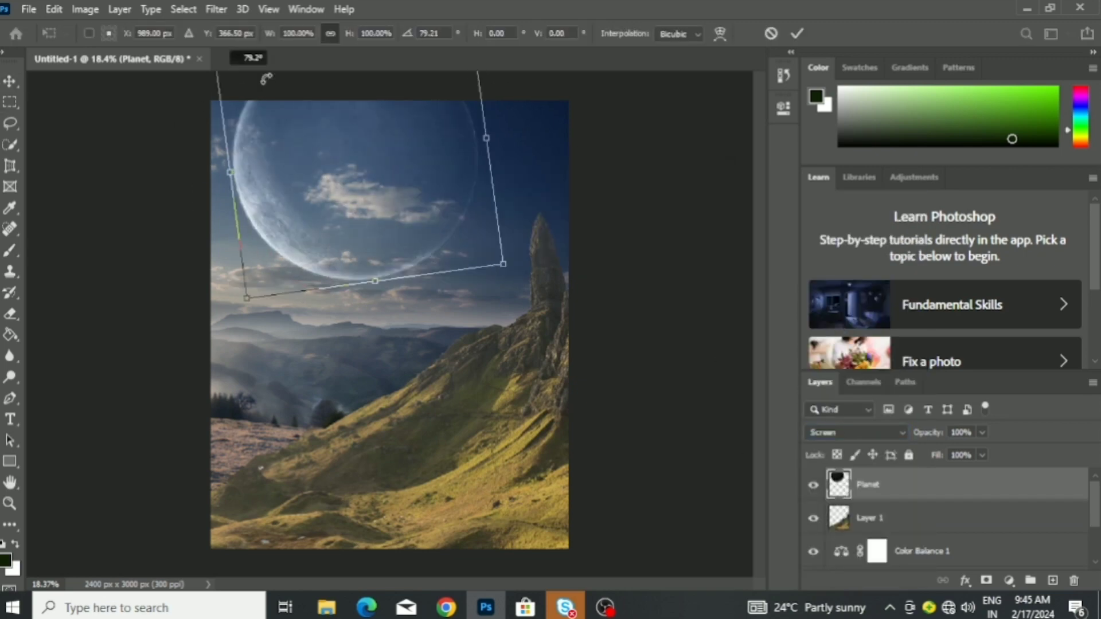
{"action": "mouse_move", "coordinate": [263, 74]}
{"action": "left_mouse_down"}
{"action": "mouse_move", "coordinate": [480, 332]}
{"action": "mouse_move", "coordinate": [408, 277]}
{"action": "left_mouse_up"}
{"action": "key", "text": "Return"}
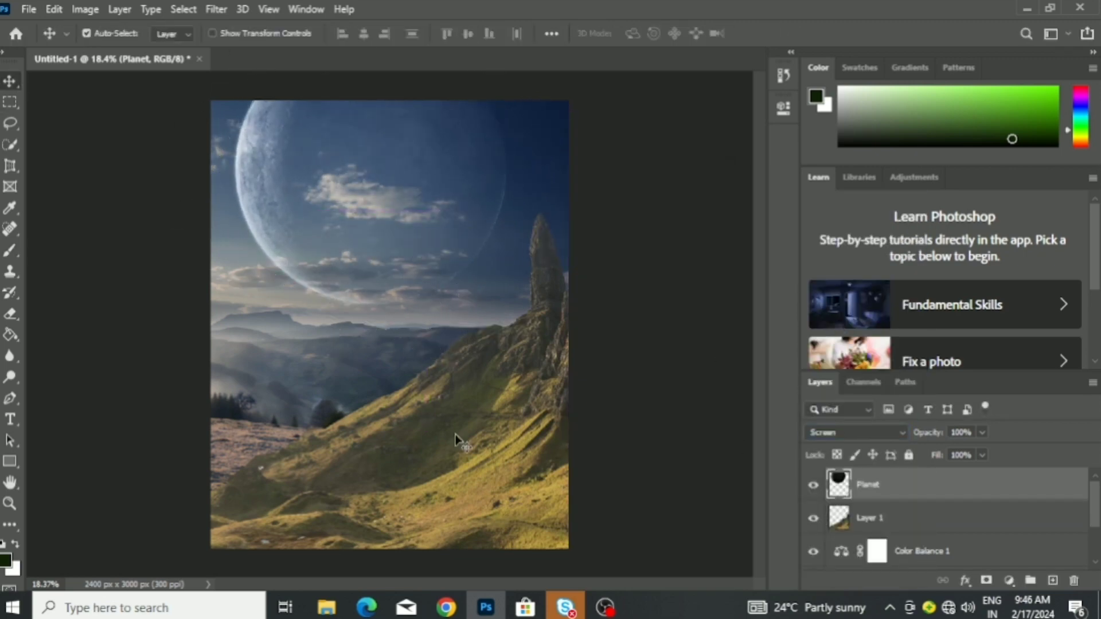
Set the Planet's Blending Options Blend If sliders to 28 and 51.
{"action": "left_click", "coordinate": [1008, 580]}
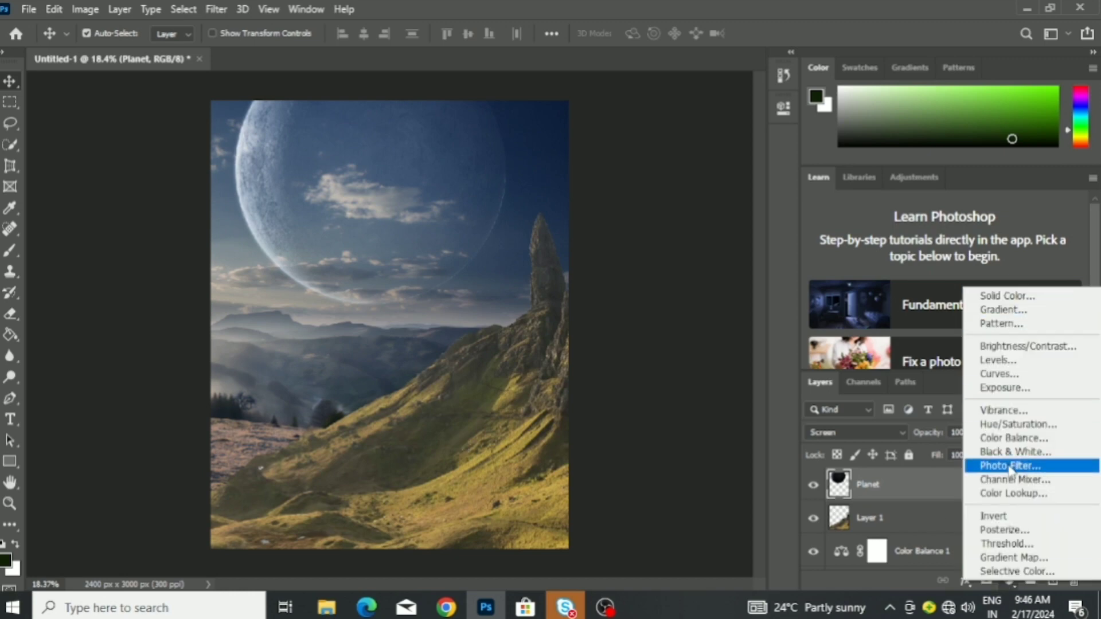
{"action": "key", "text": "Escape"}
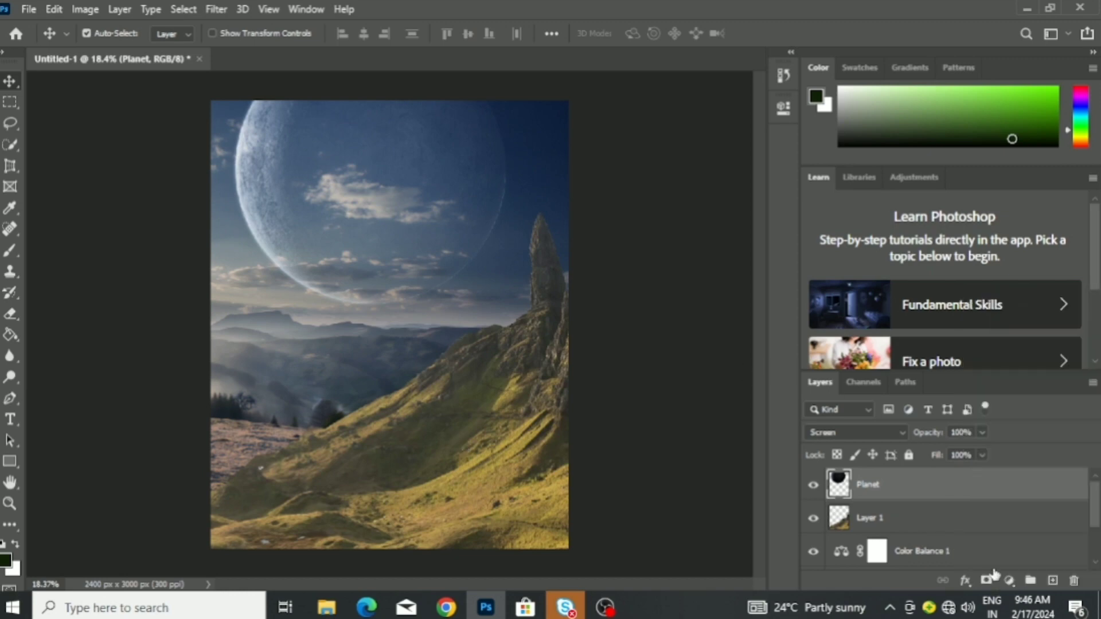
{"action": "left_click", "coordinate": [964, 580]}
{"action": "left_click", "coordinate": [995, 423]}
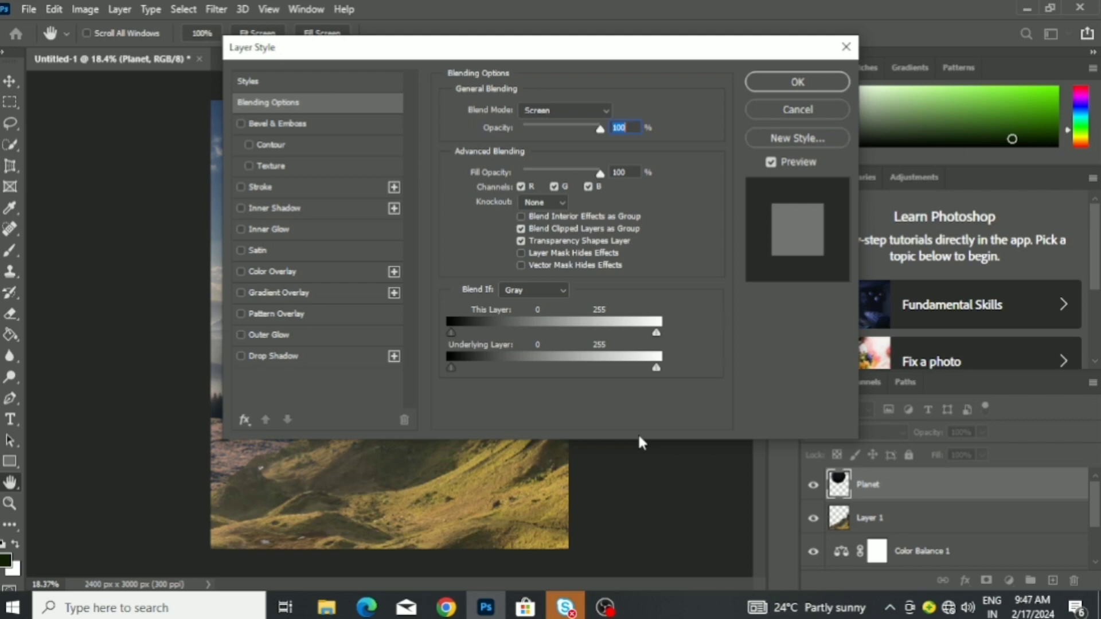
{"action": "left_click_drag", "start_coordinate": [630, 397], "coordinate": [675, 398]}
{"action": "left_click_drag", "start_coordinate": [631, 363], "coordinate": [665, 363]}
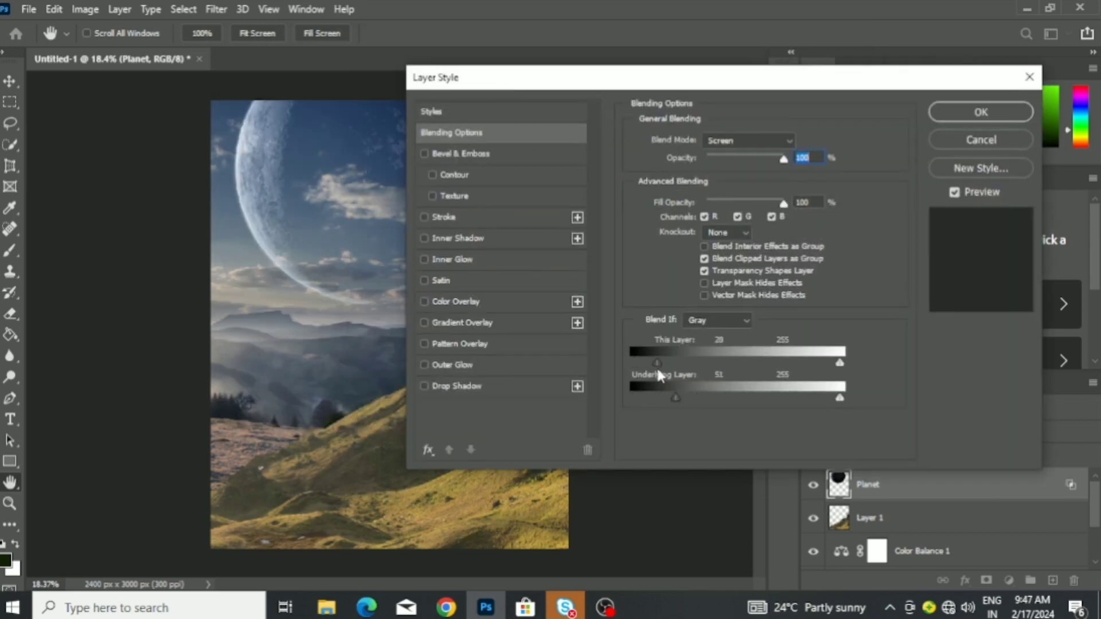
Apply the blending settings and erase the planet's bright lower arc, leaving a pale crescent.
{"action": "left_click", "coordinate": [980, 112]}
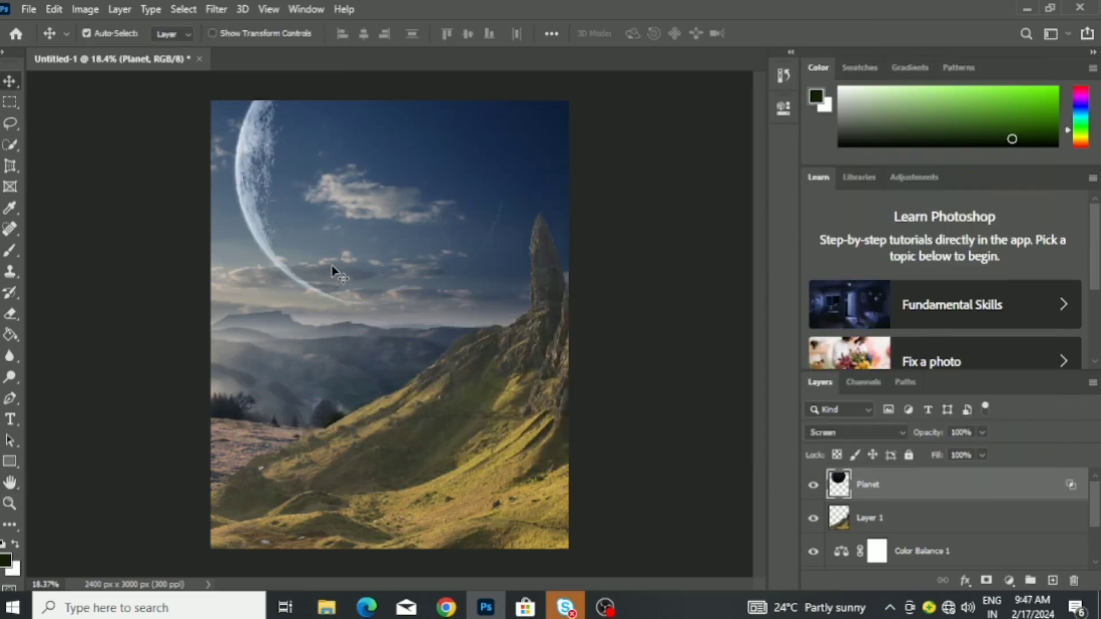
{"action": "scroll", "coordinate": [332, 270], "scroll_direction": "up", "scroll_amount": 3}
{"action": "key", "text": "e"}
{"action": "left_click_drag", "start_coordinate": [235, 303], "coordinate": [379, 353]}
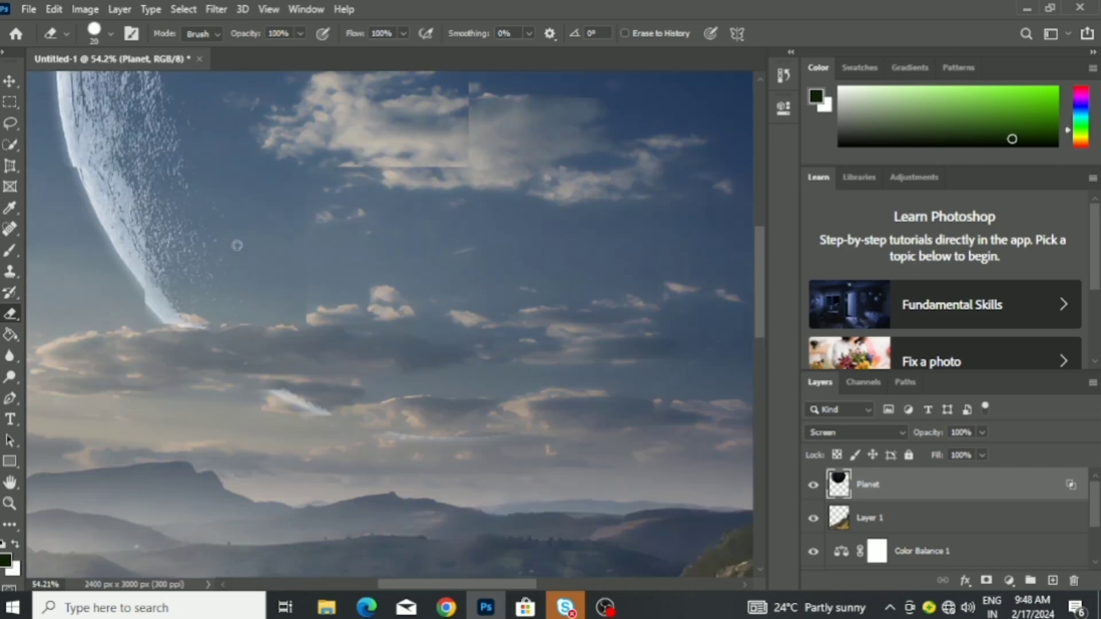
{"action": "scroll", "coordinate": [236, 243], "scroll_direction": "down", "scroll_amount": 3}
{"action": "scroll", "coordinate": [492, 341], "scroll_direction": "down", "scroll_amount": 2}
{"action": "scroll", "coordinate": [521, 216], "scroll_direction": "down", "scroll_amount": 1}
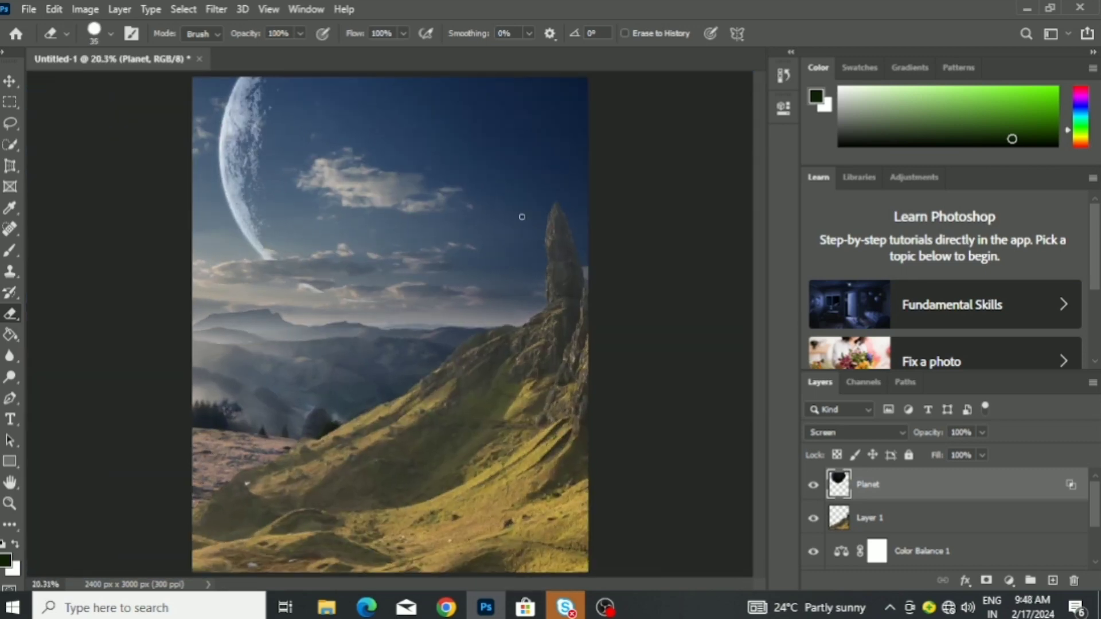
{"action": "left_click", "coordinate": [849, 524]}
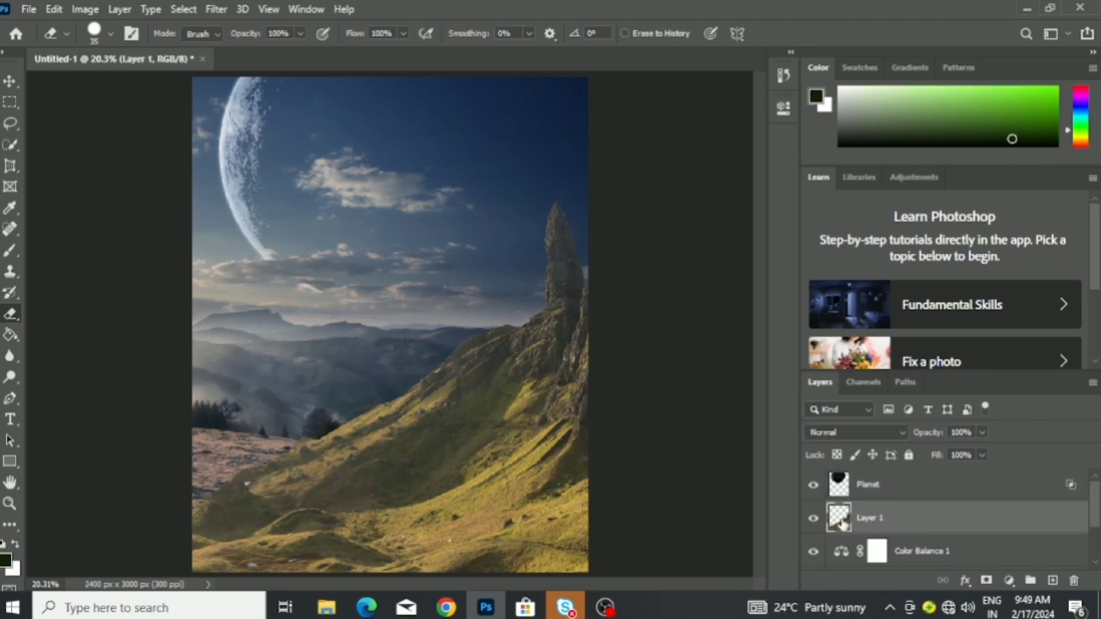
Mask Layer 1 and add a Color Balance layer shifting midtones toward red to warm it.
{"action": "left_click", "coordinate": [872, 518]}
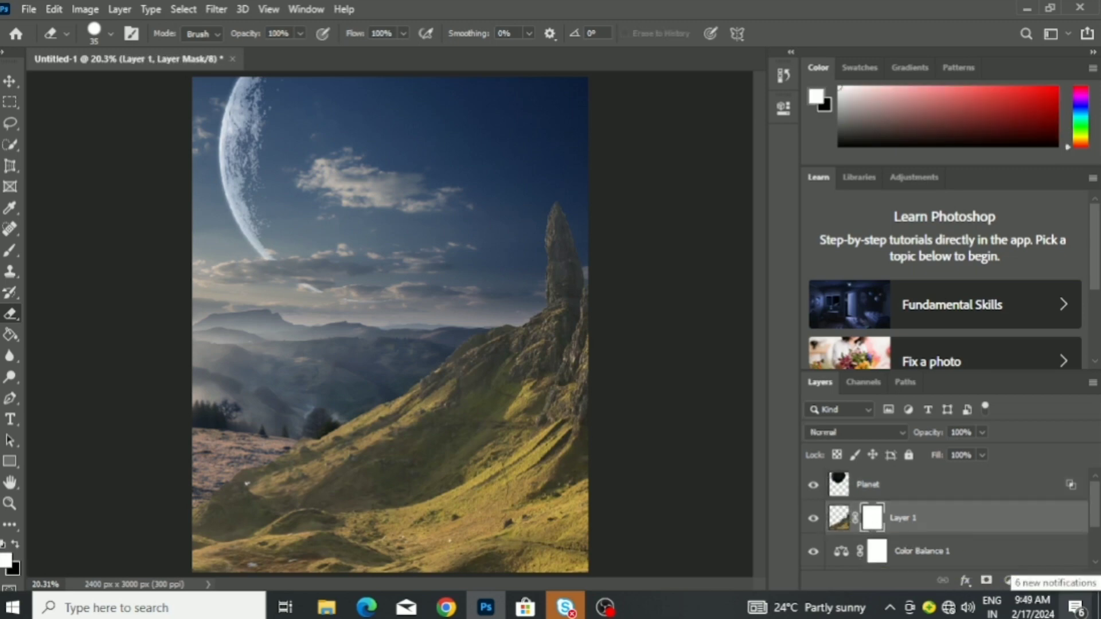
{"action": "left_click", "coordinate": [1008, 580]}
{"action": "left_click", "coordinate": [1004, 309]}
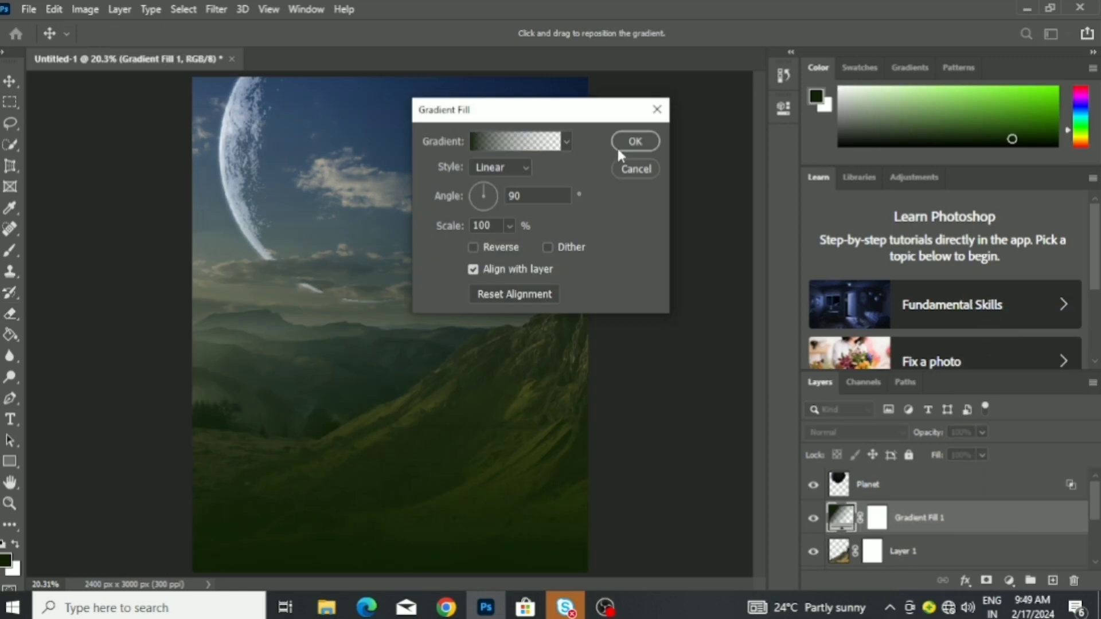
{"action": "left_click", "coordinate": [633, 167]}
{"action": "left_click", "coordinate": [1009, 580]}
{"action": "left_click", "coordinate": [1012, 438]}
{"action": "left_click_drag", "start_coordinate": [624, 191], "coordinate": [648, 191]}
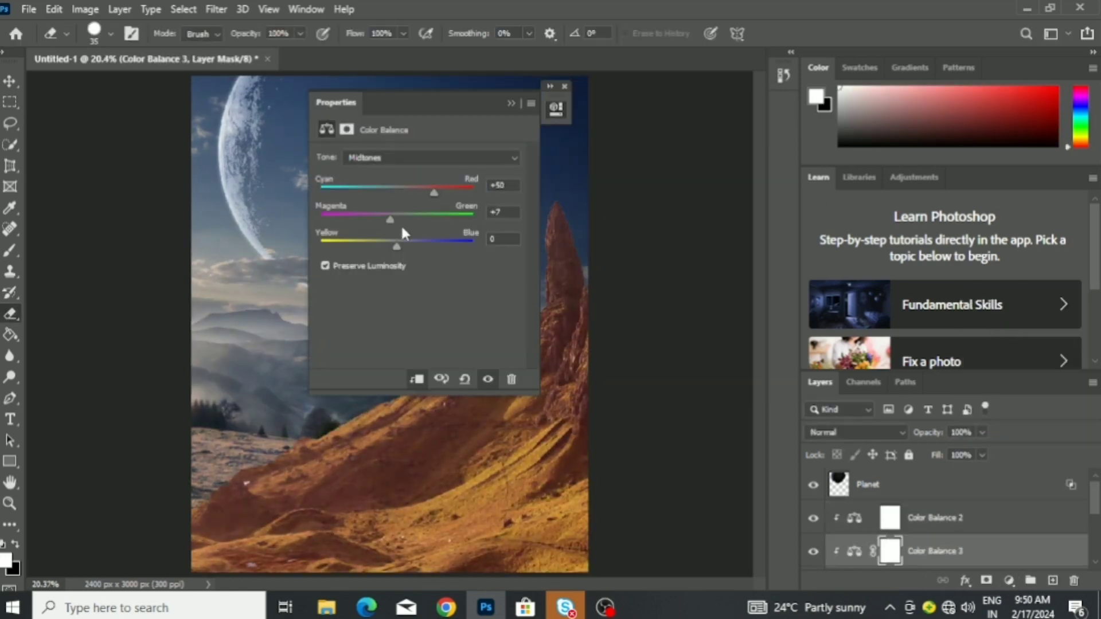
{"action": "left_click", "coordinate": [643, 192]}
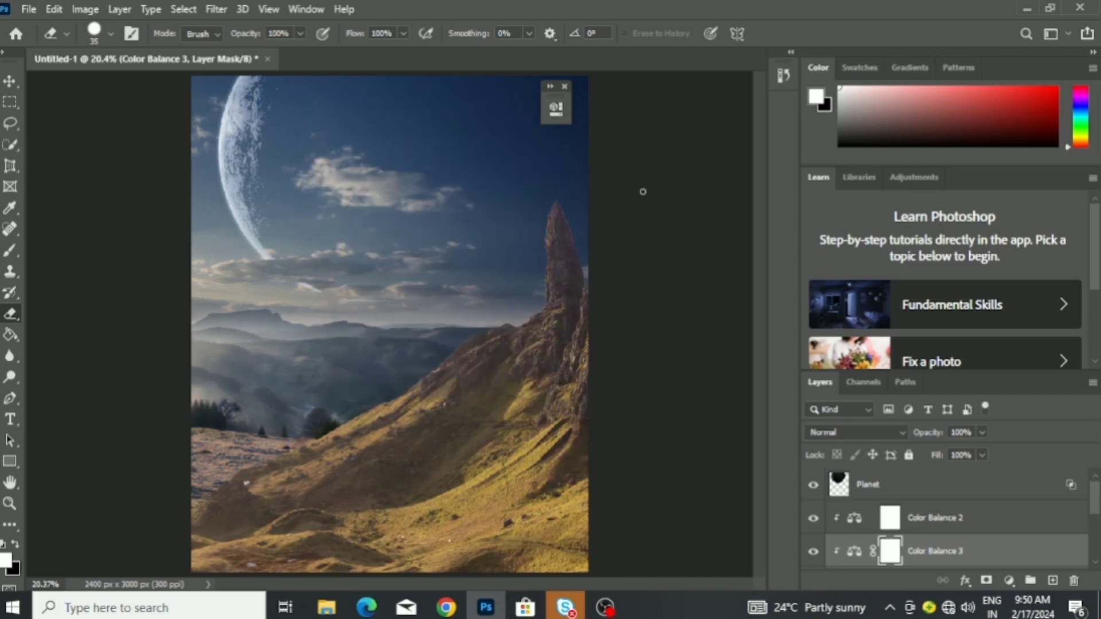
Open Layer 1's Blending Options, then open the Deer image as a new document.
{"action": "left_click", "coordinate": [965, 581]}
{"action": "left_click", "coordinate": [992, 422]}
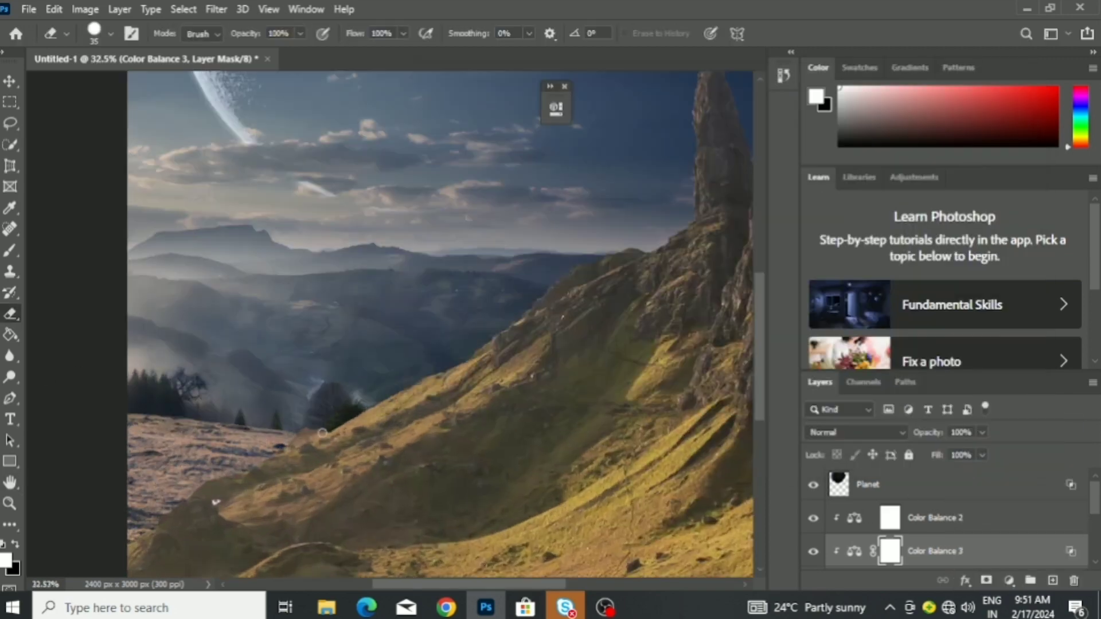
{"action": "scroll", "coordinate": [344, 459], "scroll_direction": "down", "scroll_amount": 2}
{"action": "scroll", "coordinate": [382, 503], "scroll_direction": "down", "scroll_amount": 2}
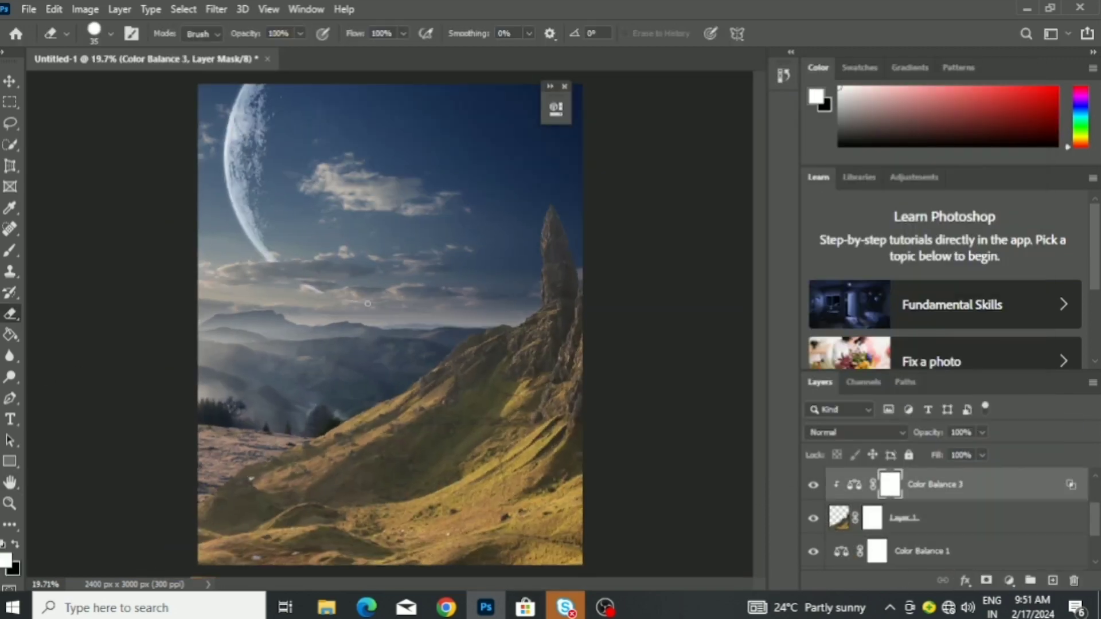
{"action": "left_click", "coordinate": [327, 607]}
{"action": "left_click_drag", "start_coordinate": [602, 318], "coordinate": [332, 67]}
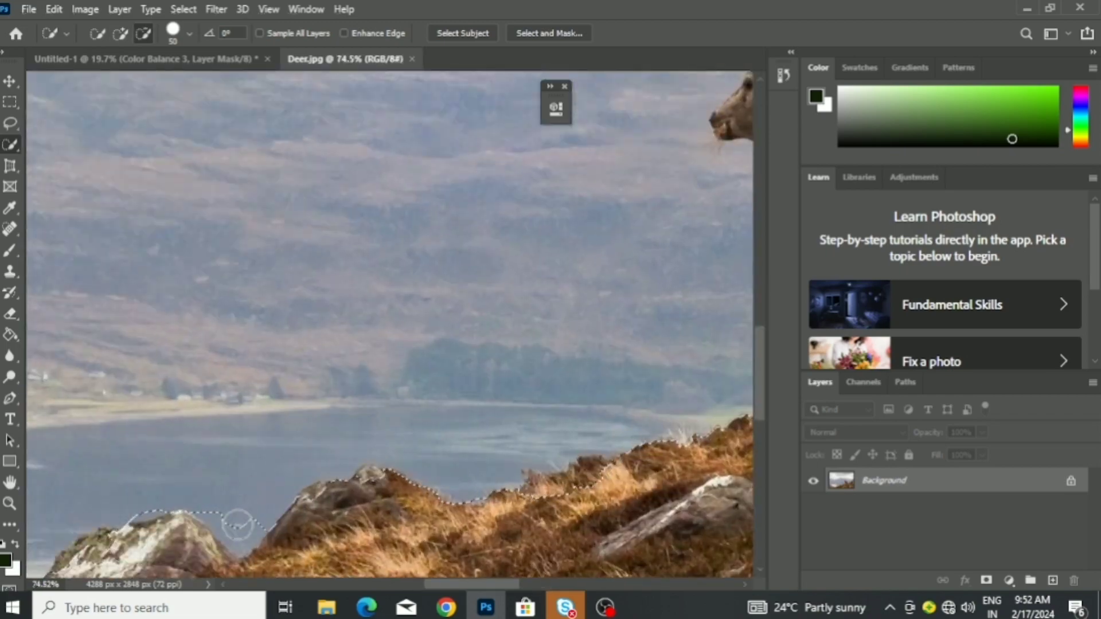
Flip the Deer hillside horizontally, bring Layer 2 to the top, and place it along the bottom.
{"action": "scroll", "coordinate": [238, 516], "scroll_direction": "down", "scroll_amount": 2}
{"action": "scroll", "coordinate": [225, 442], "scroll_direction": "down", "scroll_amount": 2}
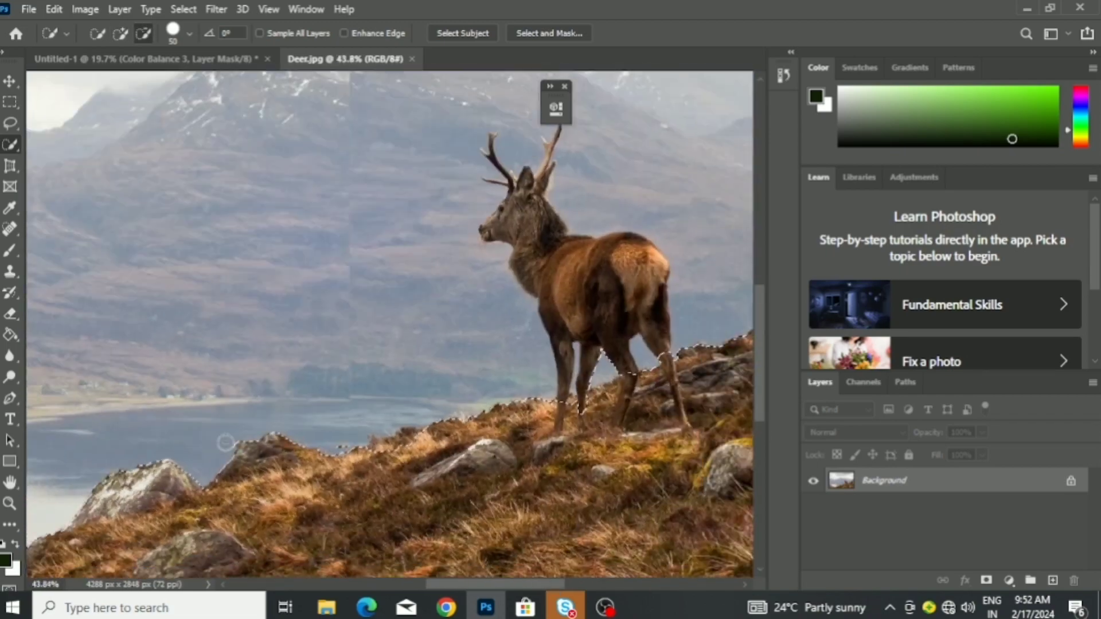
{"action": "scroll", "coordinate": [226, 442], "scroll_direction": "up", "scroll_amount": 2}
{"action": "scroll", "coordinate": [316, 344], "scroll_direction": "up", "scroll_amount": 1}
{"action": "scroll", "coordinate": [401, 241], "scroll_direction": "up", "scroll_amount": 2}
{"action": "scroll", "coordinate": [660, 143], "scroll_direction": "up", "scroll_amount": 1}
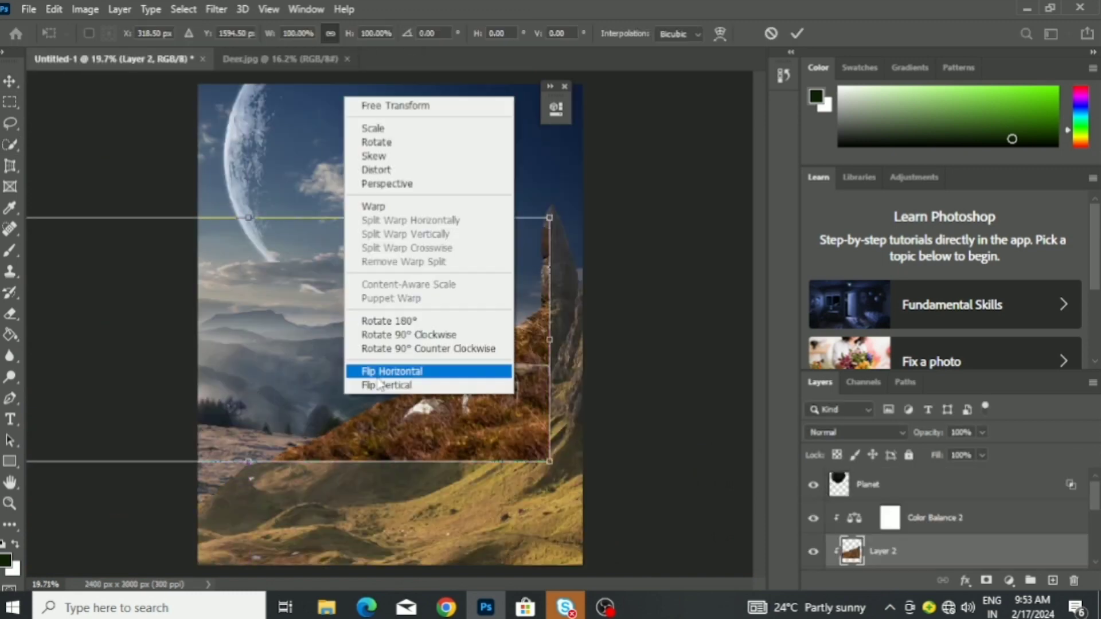
{"action": "left_click", "coordinate": [378, 379]}
{"action": "scroll", "coordinate": [344, 436], "scroll_direction": "down", "scroll_amount": 3}
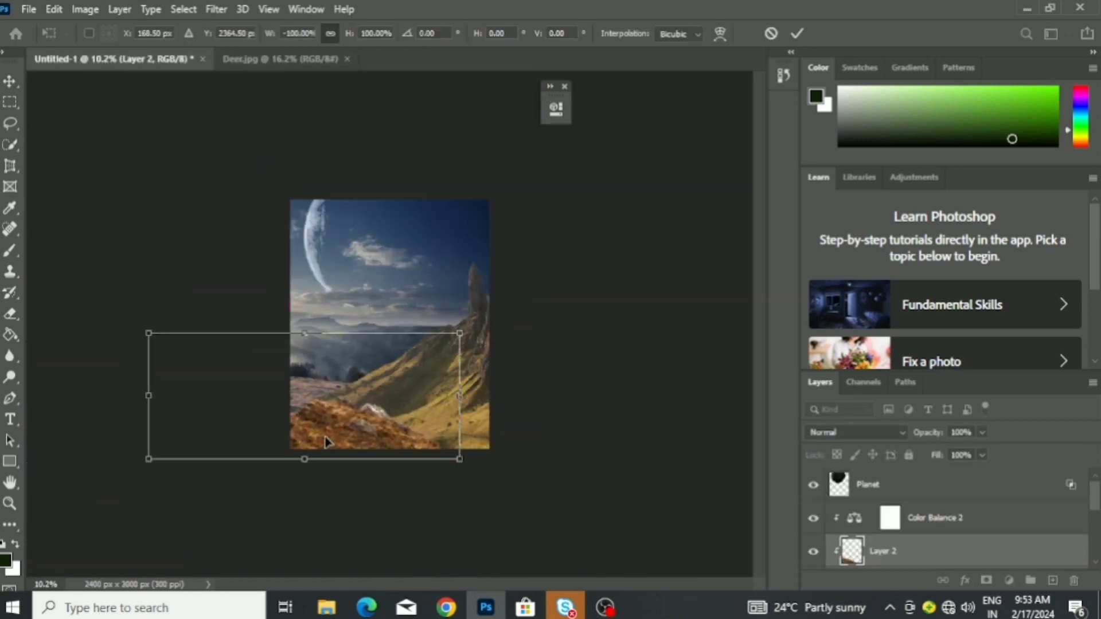
{"action": "key", "text": "Return"}
{"action": "key", "text": "ctrl+shift+bracketright"}
{"action": "left_click_drag", "start_coordinate": [348, 427], "coordinate": [379, 417]}
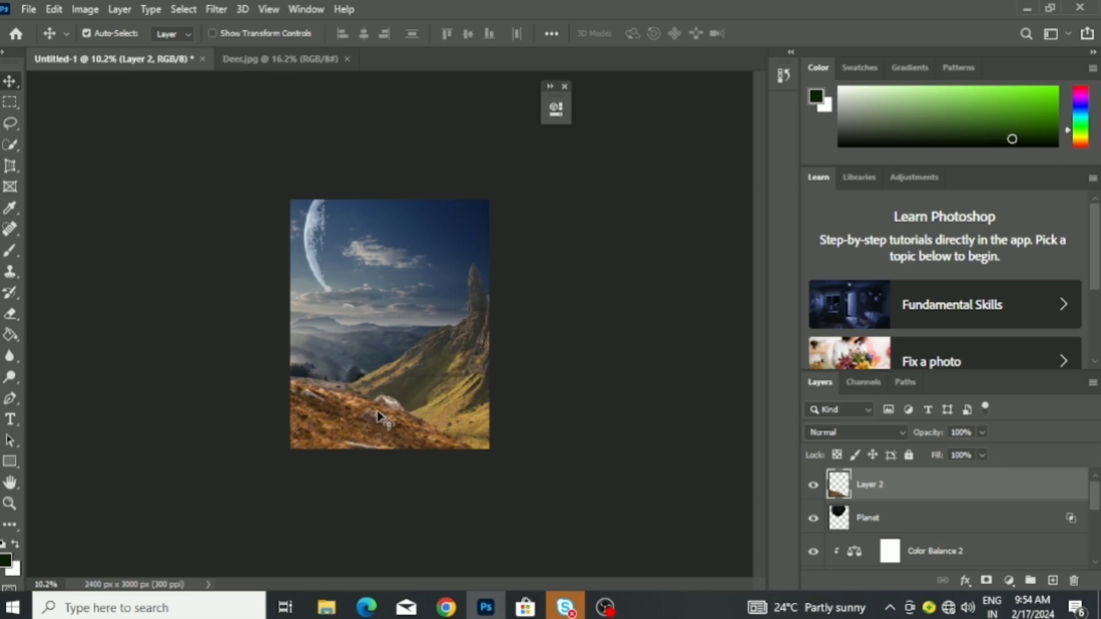
Set up the grass-blade brush preset at 100% opacity with white as the colour.
{"action": "scroll", "coordinate": [378, 417], "scroll_direction": "up", "scroll_amount": 5}
{"action": "scroll", "coordinate": [344, 412], "scroll_direction": "down", "scroll_amount": 2}
{"action": "key", "text": "b"}
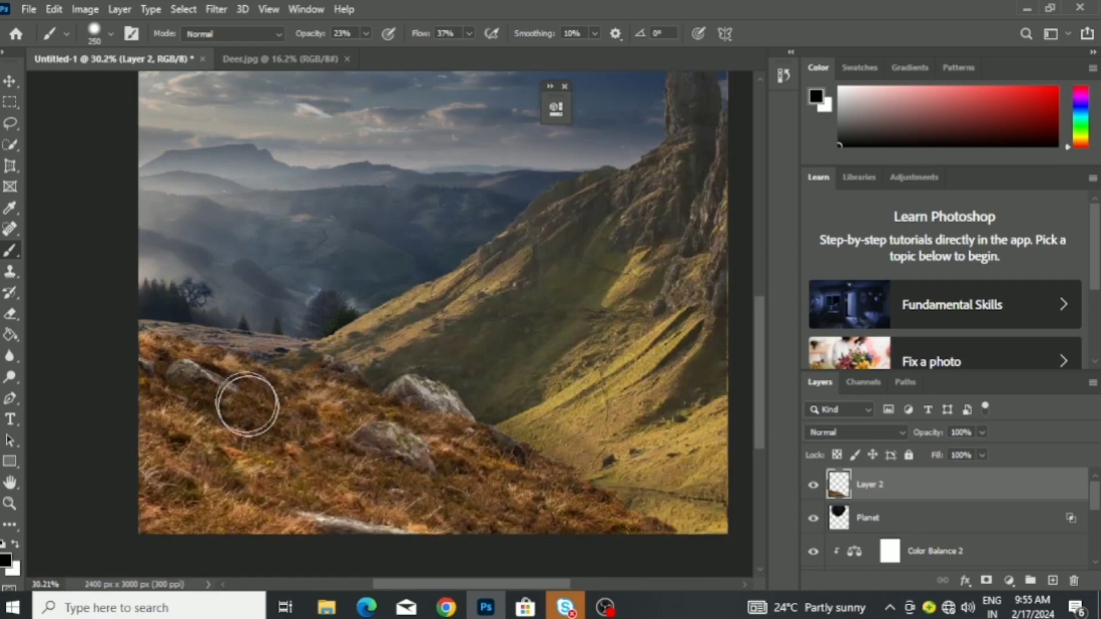
{"action": "scroll", "coordinate": [246, 398], "scroll_direction": "down", "scroll_amount": 1}
{"action": "left_click", "coordinate": [68, 33]}
{"action": "left_click", "coordinate": [111, 33]}
{"action": "left_click", "coordinate": [74, 245]}
{"action": "key", "text": "x"}
{"action": "key", "text": "0"}
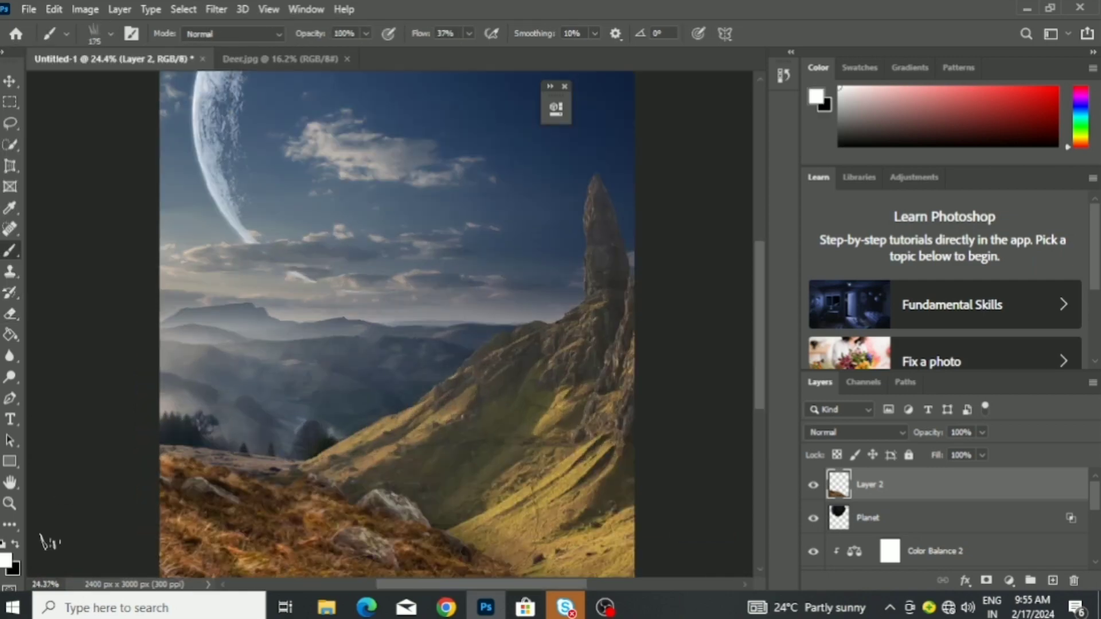
Paint pale grass blades along the foreground hillside's slope edge with a smaller brush.
{"action": "scroll", "coordinate": [263, 516], "scroll_direction": "up", "scroll_amount": 3}
{"action": "left_click_drag", "start_coordinate": [250, 533], "coordinate": [278, 513]}
{"action": "scroll", "coordinate": [401, 344], "scroll_direction": "down", "scroll_amount": 5}
{"action": "key", "text": "bracketleft"}
{"action": "key", "text": "bracketleft"}
{"action": "scroll", "coordinate": [493, 504], "scroll_direction": "up", "scroll_amount": 5}
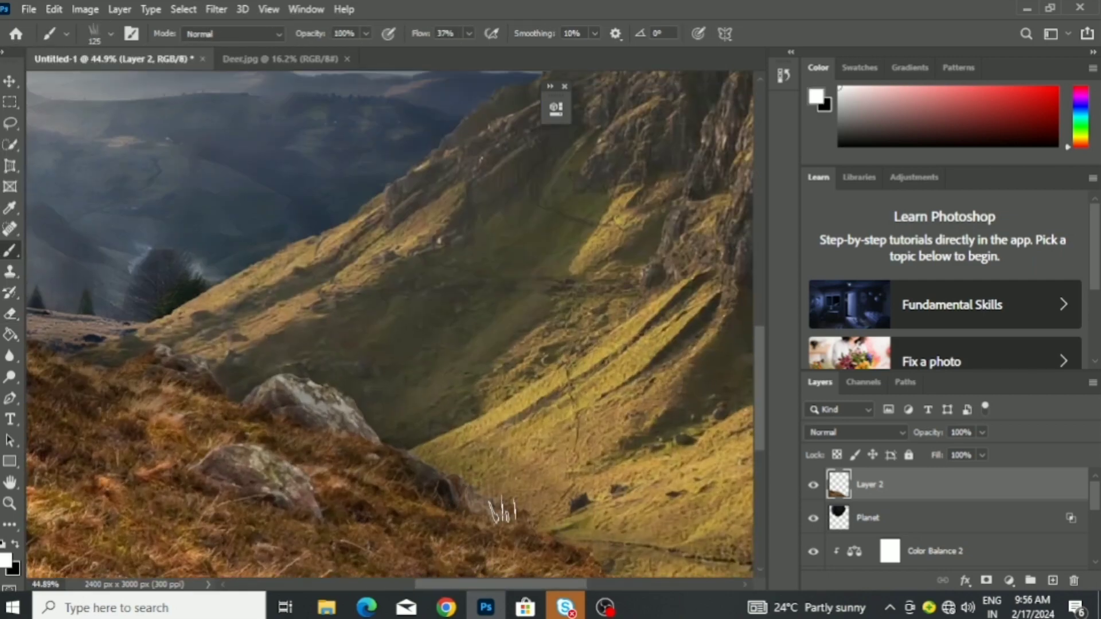
{"action": "left_click_drag", "start_coordinate": [493, 510], "coordinate": [590, 413]}
{"action": "scroll", "coordinate": [361, 315], "scroll_direction": "down", "scroll_amount": 2}
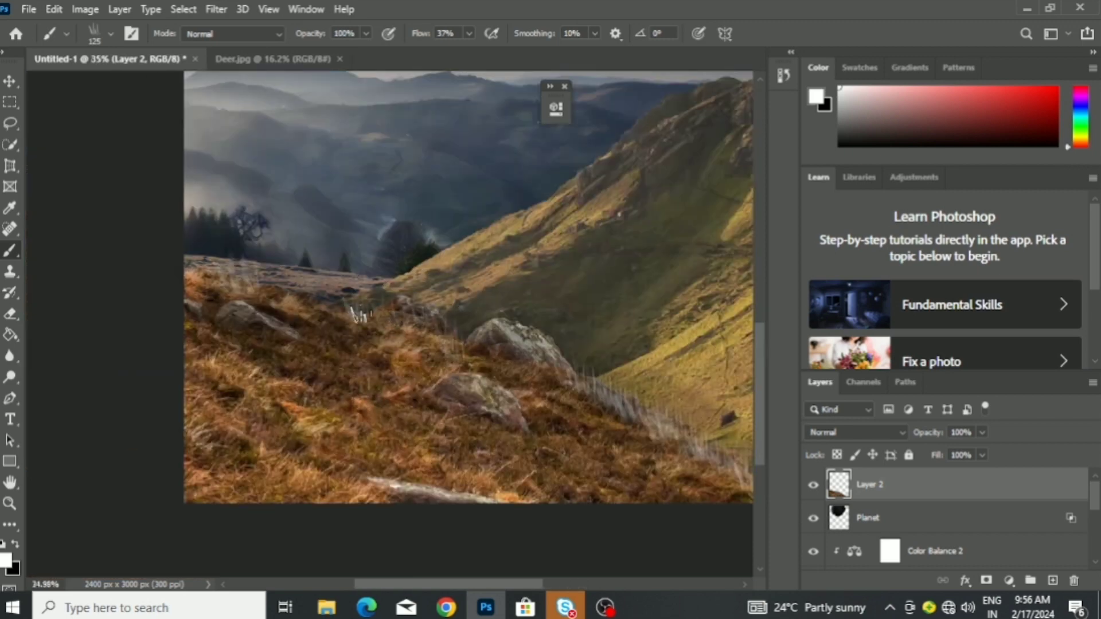
{"action": "scroll", "coordinate": [436, 380], "scroll_direction": "down", "scroll_amount": 5}
Add Color Balance and Hue/Saturation clipped to Layer 2, with Saturation -8 and Lightness -61.
{"action": "left_click", "coordinate": [1009, 580]}
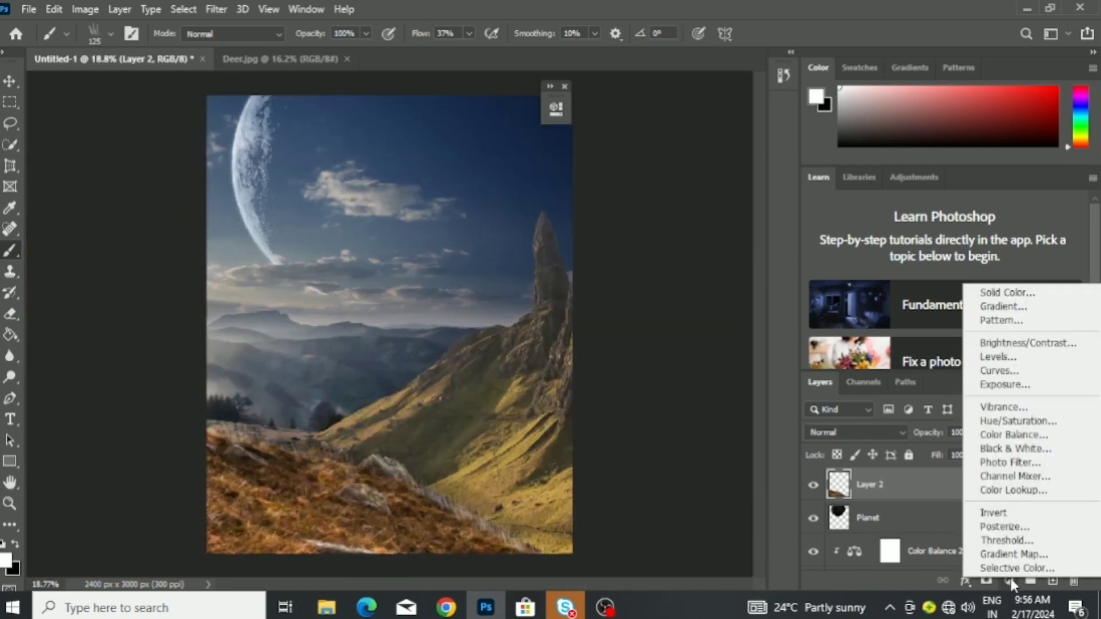
{"action": "left_click", "coordinate": [1020, 433]}
{"action": "key", "text": "ctrl+alt+g"}
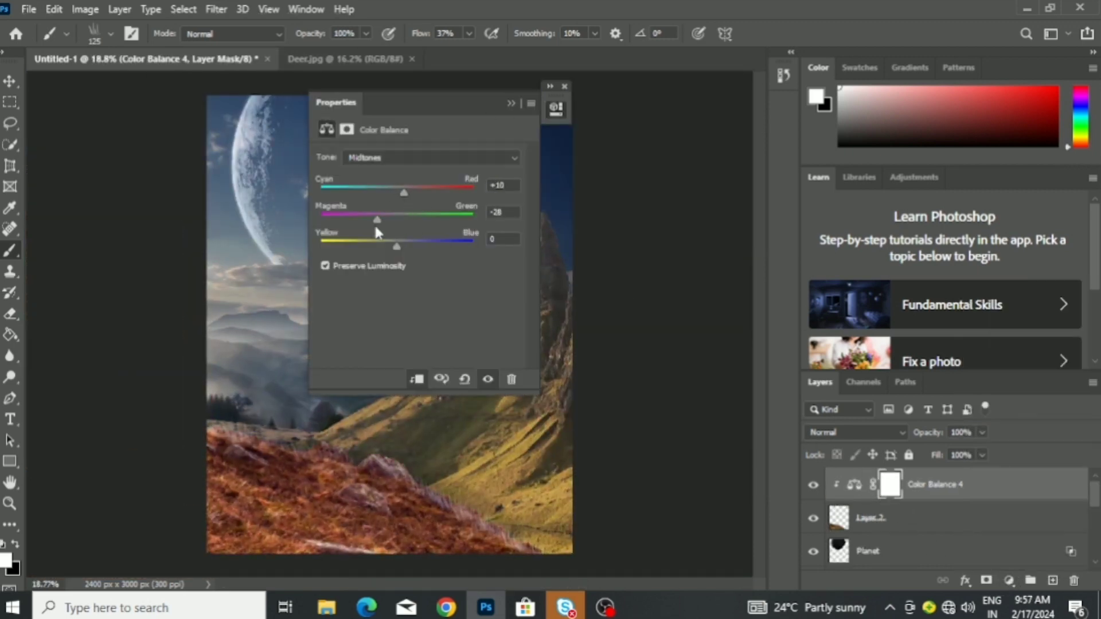
{"action": "left_click", "coordinate": [1009, 580]}
{"action": "left_click", "coordinate": [983, 413]}
{"action": "key", "text": "ctrl+alt+g"}
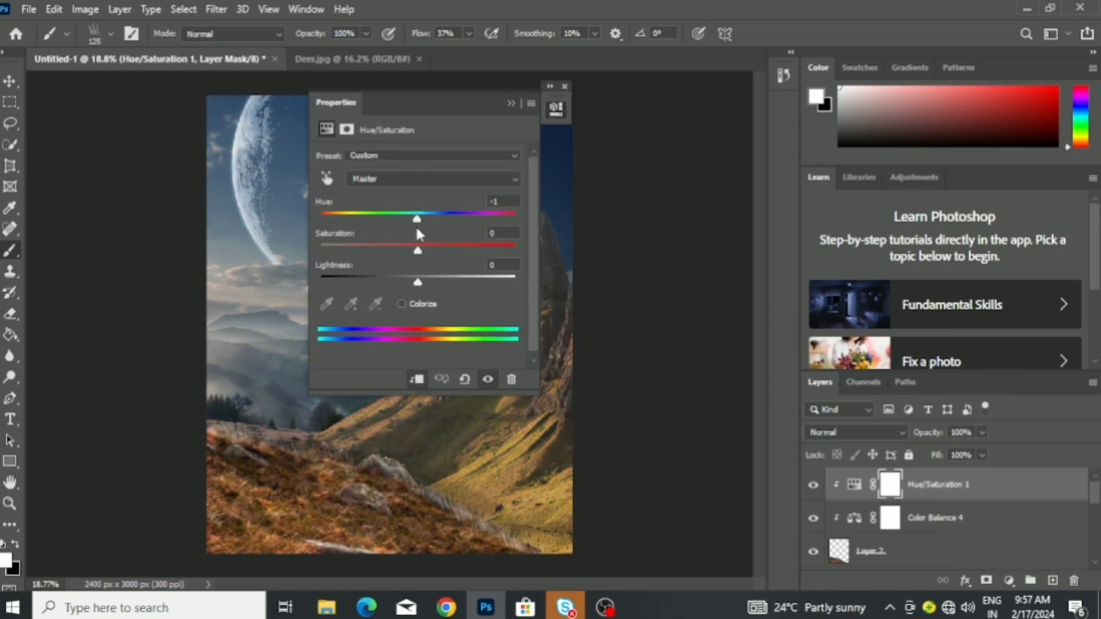
{"action": "mouse_move", "coordinate": [395, 251]}
{"action": "left_mouse_down"}
{"action": "mouse_move", "coordinate": [383, 256]}
{"action": "mouse_move", "coordinate": [409, 251]}
{"action": "left_mouse_up"}
{"action": "left_click_drag", "start_coordinate": [418, 282], "coordinate": [363, 288]}
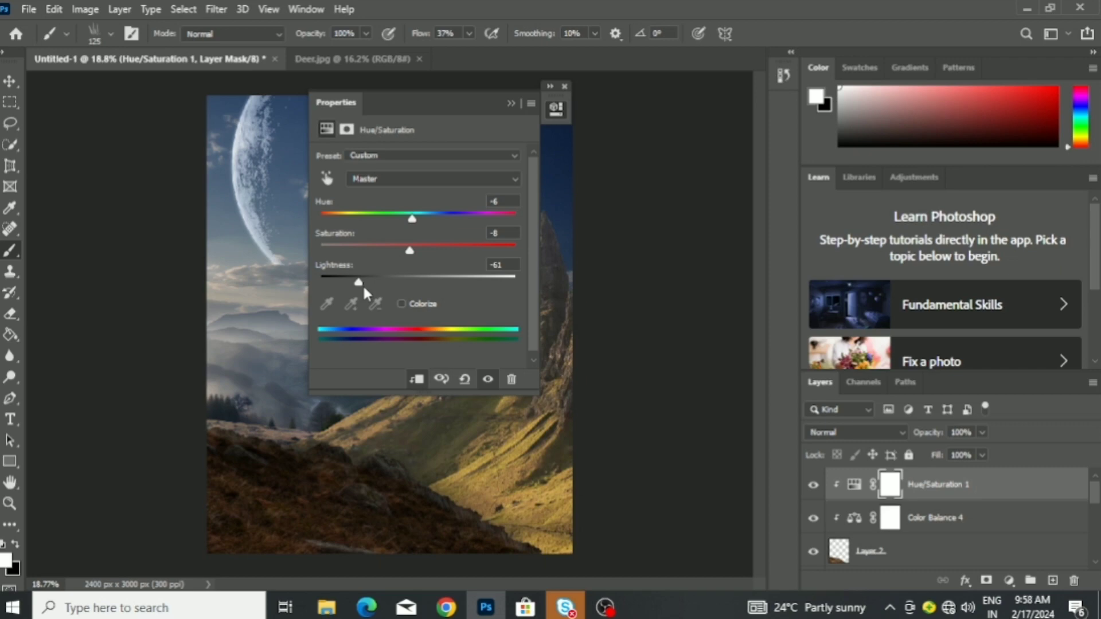
{"action": "left_click", "coordinate": [555, 109]}
Pick a 35 px round brush, adjust its opacity, and add a new empty layer.
{"action": "scroll", "coordinate": [344, 402], "scroll_direction": "up", "scroll_amount": 5}
{"action": "left_click", "coordinate": [111, 33]}
{"action": "left_click", "coordinate": [57, 190]}
{"action": "key", "text": "2"}
{"action": "key", "text": "6"}
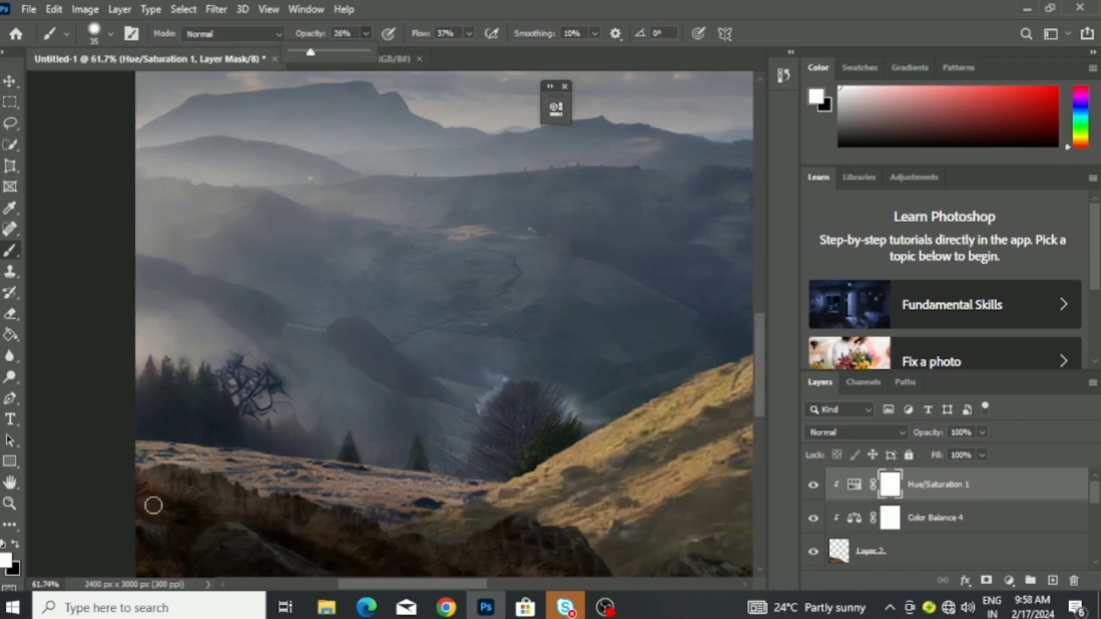
{"action": "scroll", "coordinate": [401, 516], "scroll_direction": "down", "scroll_amount": 1}
{"action": "key", "text": "9"}
{"action": "key", "text": "9"}
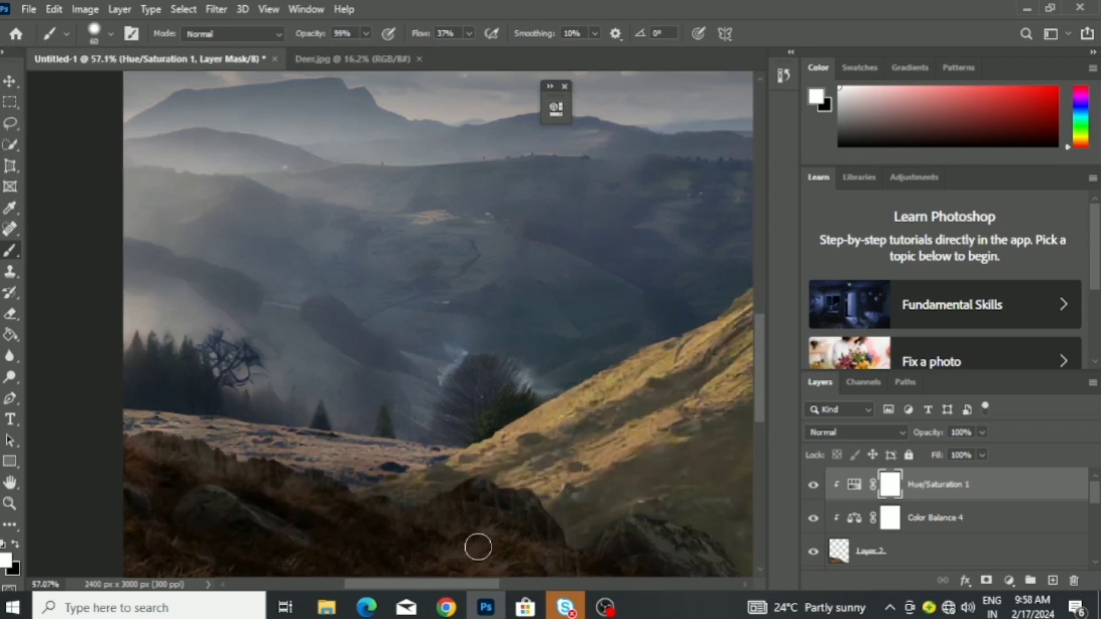
{"action": "scroll", "coordinate": [663, 425], "scroll_direction": "down", "scroll_amount": 2}
{"action": "left_click", "coordinate": [1052, 580]}
Select Layer 2 and set a larger black brush at low opacity, around 15%.
{"action": "scroll", "coordinate": [865, 492], "scroll_direction": "down", "scroll_amount": 2}
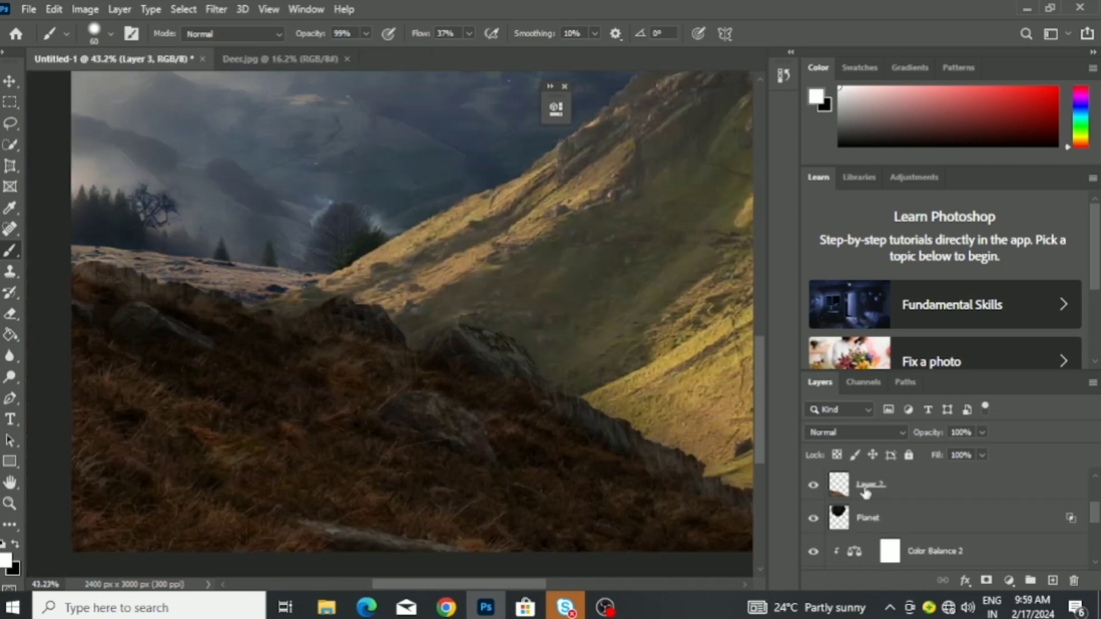
{"action": "left_click", "coordinate": [865, 492]}
{"action": "key", "text": "bracketright"}
{"action": "key", "text": "bracketright"}
{"action": "key", "text": "bracketright"}
{"action": "key", "text": "1"}
{"action": "key", "text": "5"}
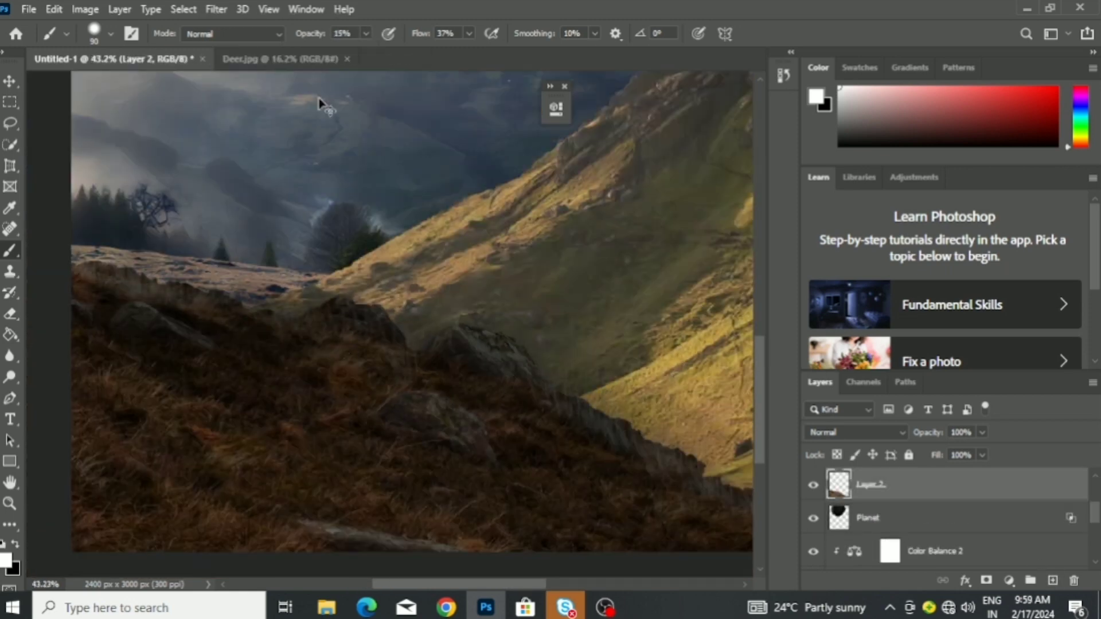
{"action": "key", "text": "0"}
{"action": "key", "text": "1"}
{"action": "key", "text": "1"}
{"action": "key", "text": "1"}
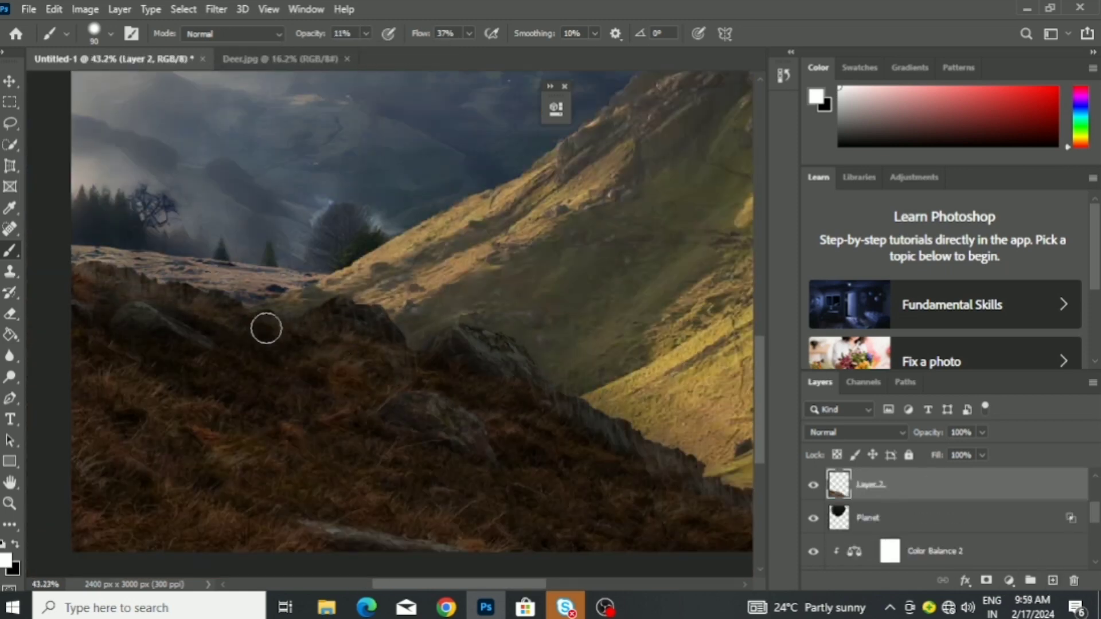
{"action": "scroll", "coordinate": [750, 504], "scroll_direction": "down", "scroll_amount": 1}
{"action": "key", "text": "x"}
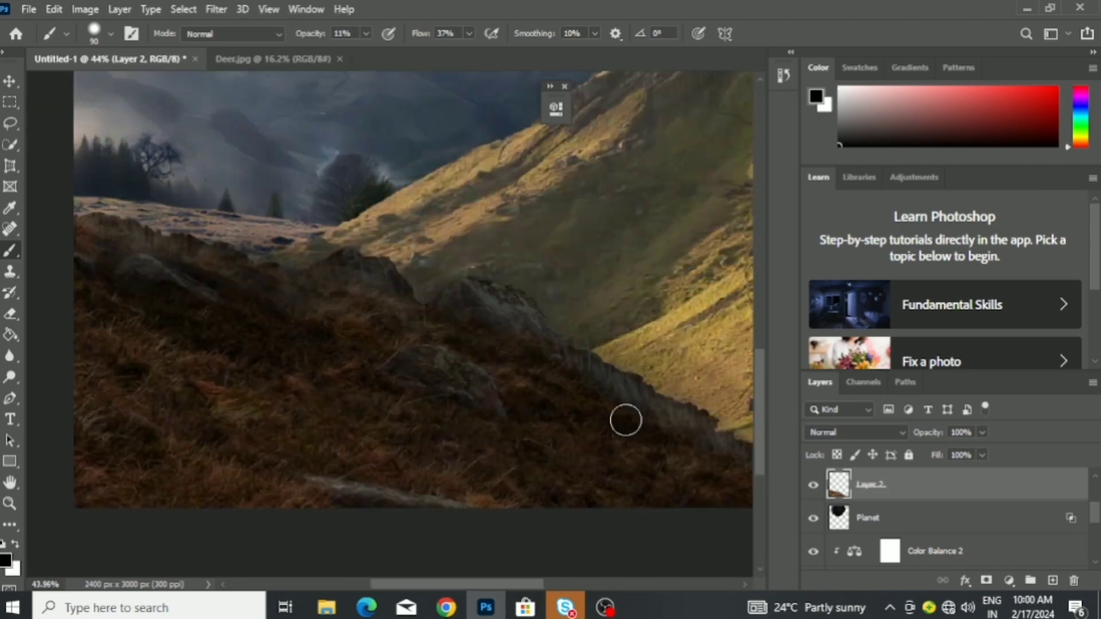
{"action": "scroll", "coordinate": [303, 496], "scroll_direction": "down", "scroll_amount": 4}
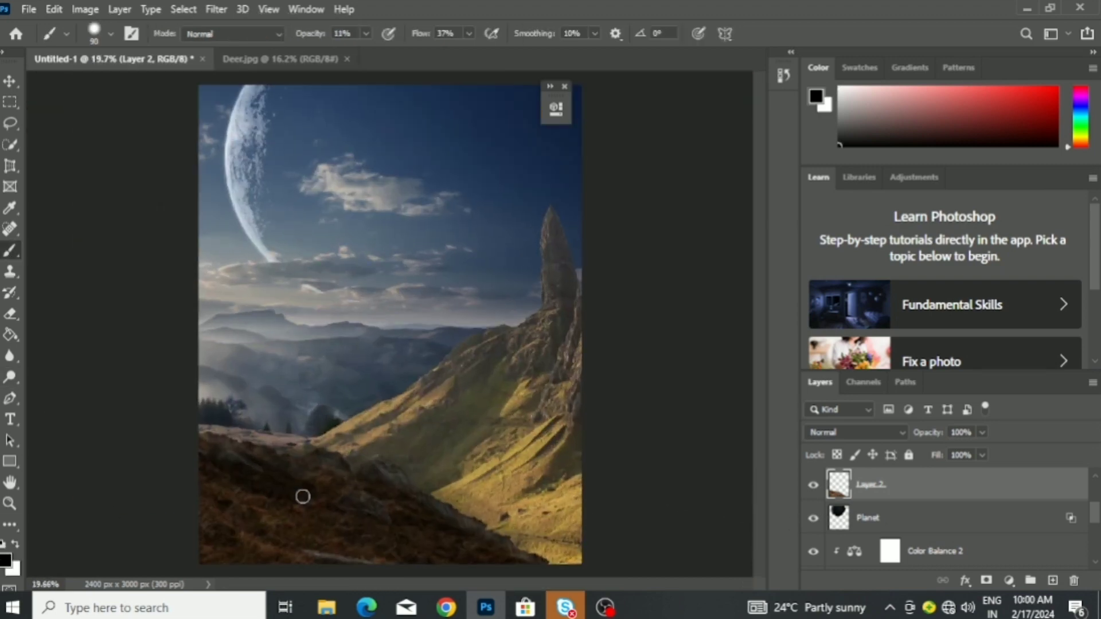
Add a layer mask to Layer 2, blend its edge, then return to editing its pixels.
{"action": "key", "text": "ctrl+shift+m"}
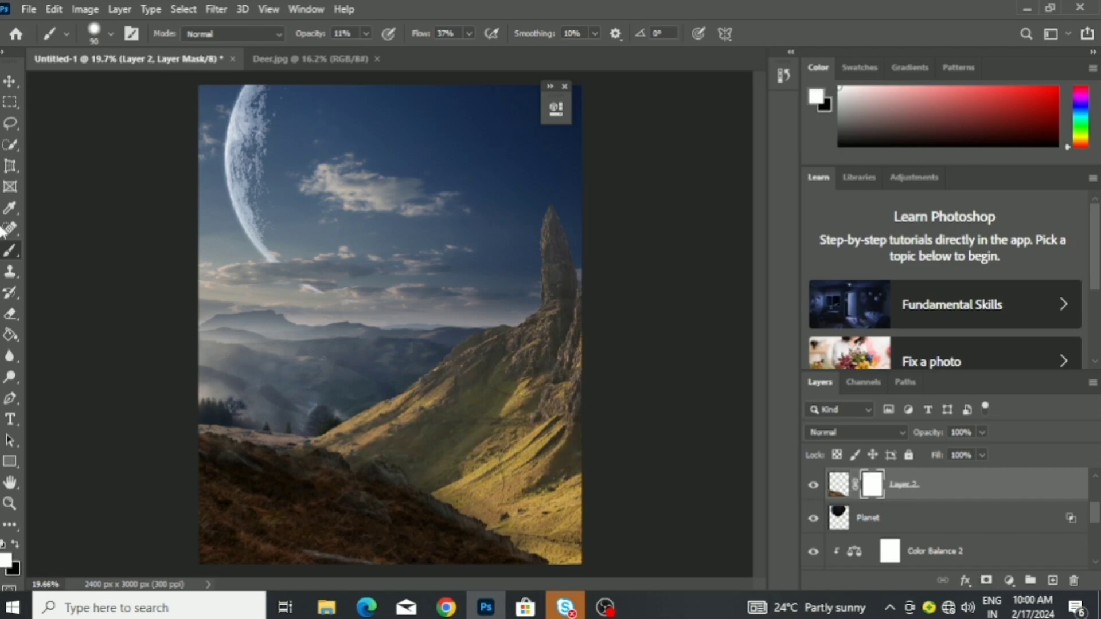
{"action": "scroll", "coordinate": [477, 527], "scroll_direction": "up", "scroll_amount": 5}
{"action": "scroll", "coordinate": [477, 527], "scroll_direction": "down", "scroll_amount": 5}
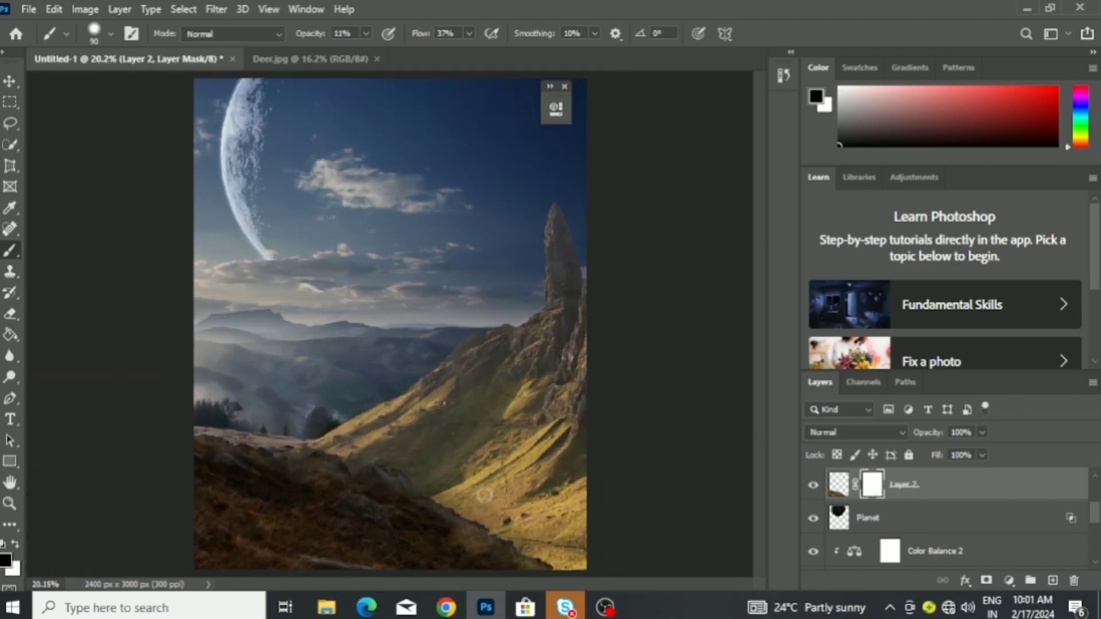
{"action": "key", "text": "bracketleft"}
{"action": "key", "text": "bracketleft"}
{"action": "key", "text": "bracketleft"}
{"action": "scroll", "coordinate": [373, 466], "scroll_direction": "up", "scroll_amount": 8}
{"action": "scroll", "coordinate": [484, 290], "scroll_direction": "down", "scroll_amount": 2}
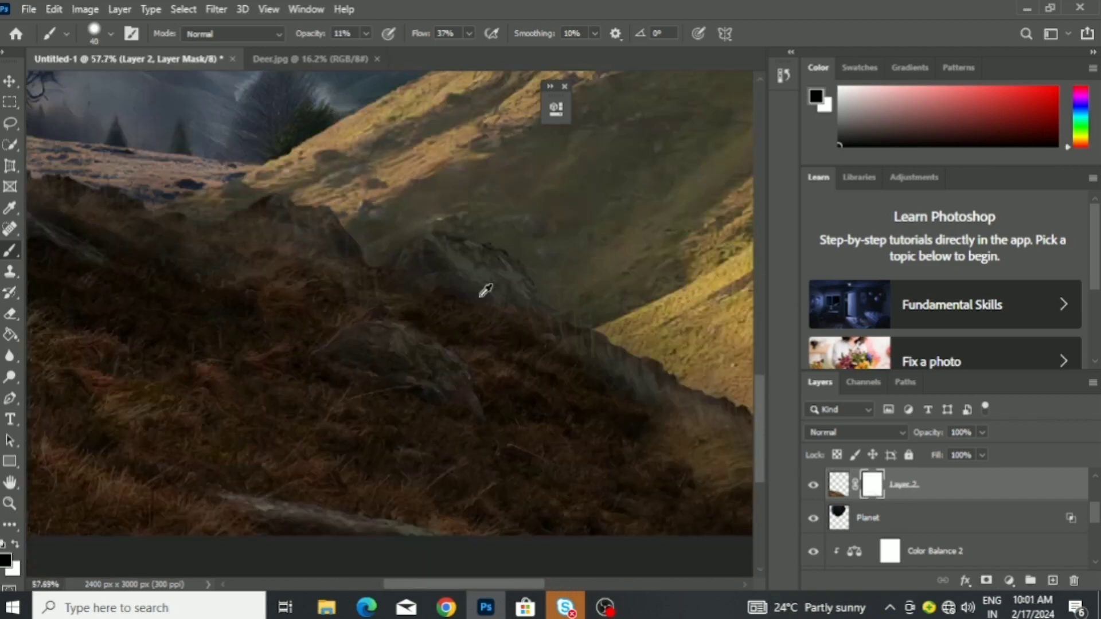
{"action": "scroll", "coordinate": [186, 226], "scroll_direction": "down", "scroll_amount": 2}
{"action": "scroll", "coordinate": [465, 321], "scroll_direction": "down", "scroll_amount": 2}
{"action": "scroll", "coordinate": [451, 308], "scroll_direction": "down", "scroll_amount": 2}
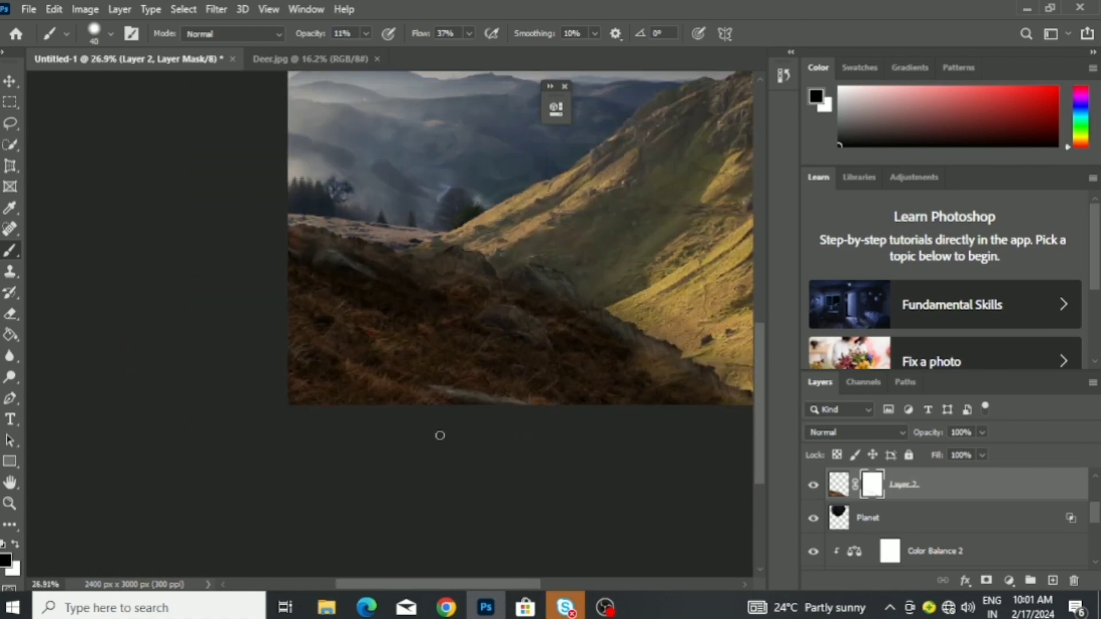
{"action": "key", "text": "ctrl+2"}
{"action": "scroll", "coordinate": [534, 393], "scroll_direction": "up", "scroll_amount": 3}
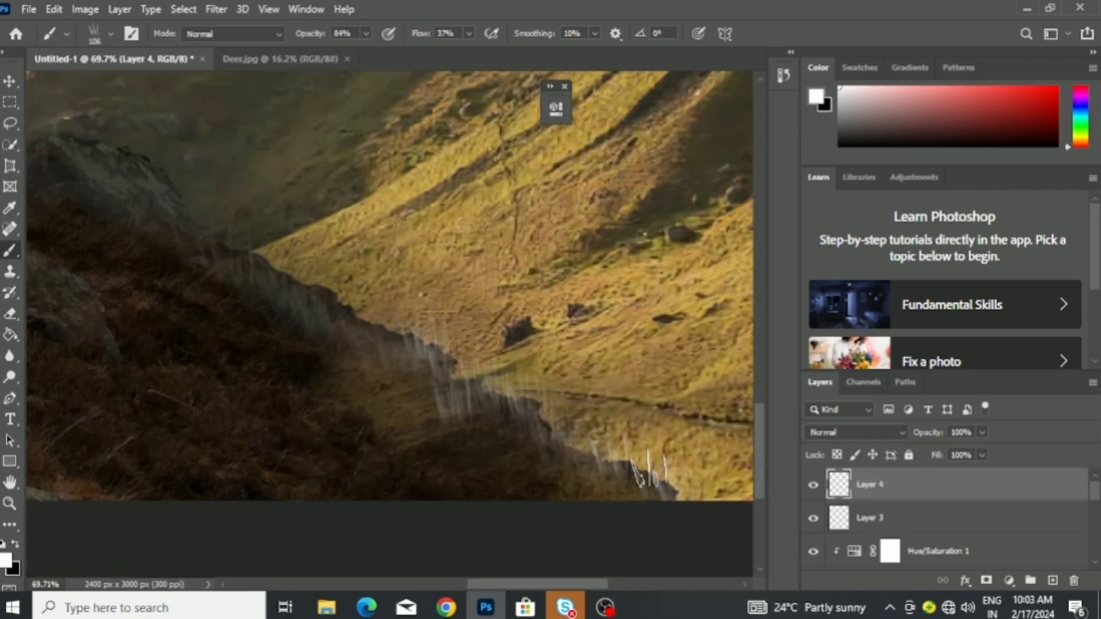
Scroll around the canvas to inspect the hillside edge against the valley.
{"action": "scroll", "coordinate": [648, 470], "scroll_direction": "down", "scroll_amount": 3}
{"action": "scroll", "coordinate": [293, 310], "scroll_direction": "up", "scroll_amount": 1}
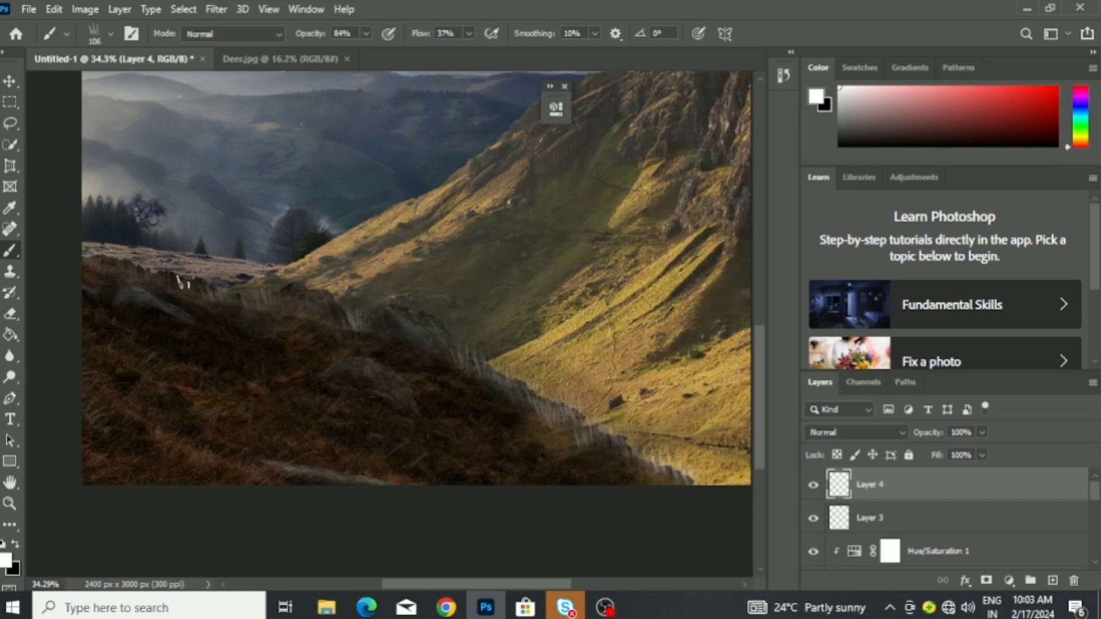
{"action": "scroll", "coordinate": [225, 351], "scroll_direction": "down", "scroll_amount": 2}
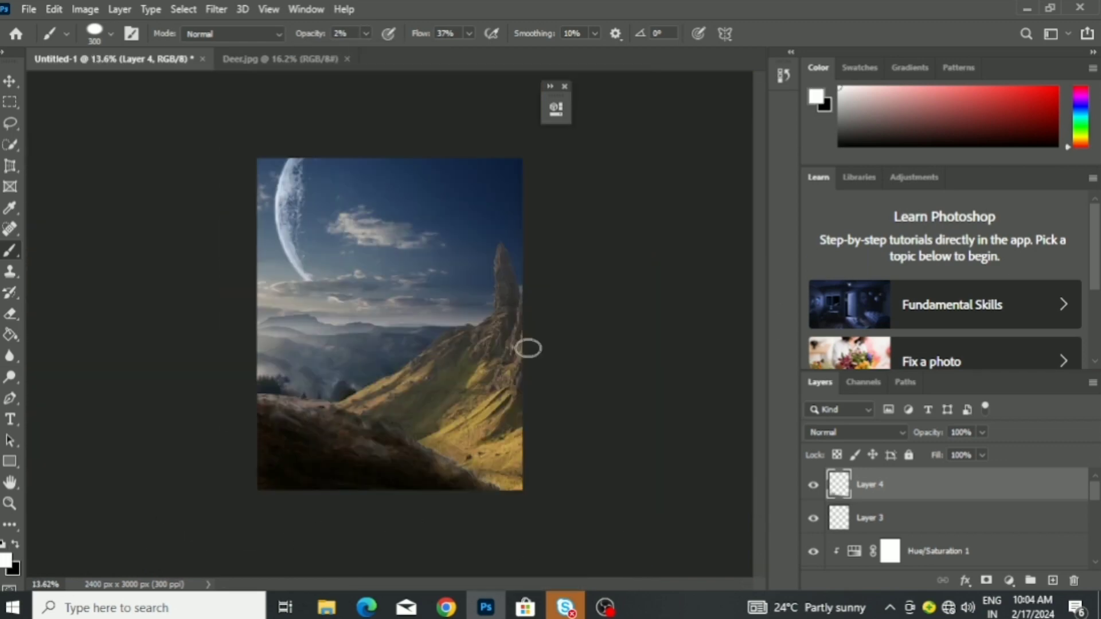
{"action": "scroll", "coordinate": [442, 261], "scroll_direction": "up", "scroll_amount": 2}
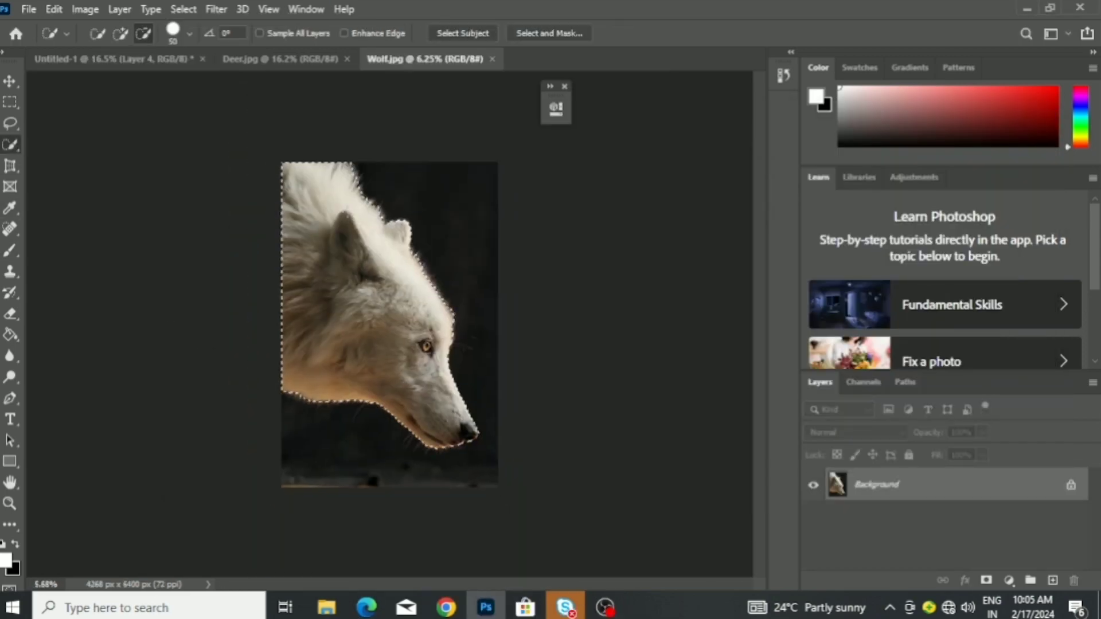
Shrink the wolf head to about 38%, nudge it up into the sky, and confirm.
{"action": "left_click_drag", "start_coordinate": [591, 202], "coordinate": [434, 333]}
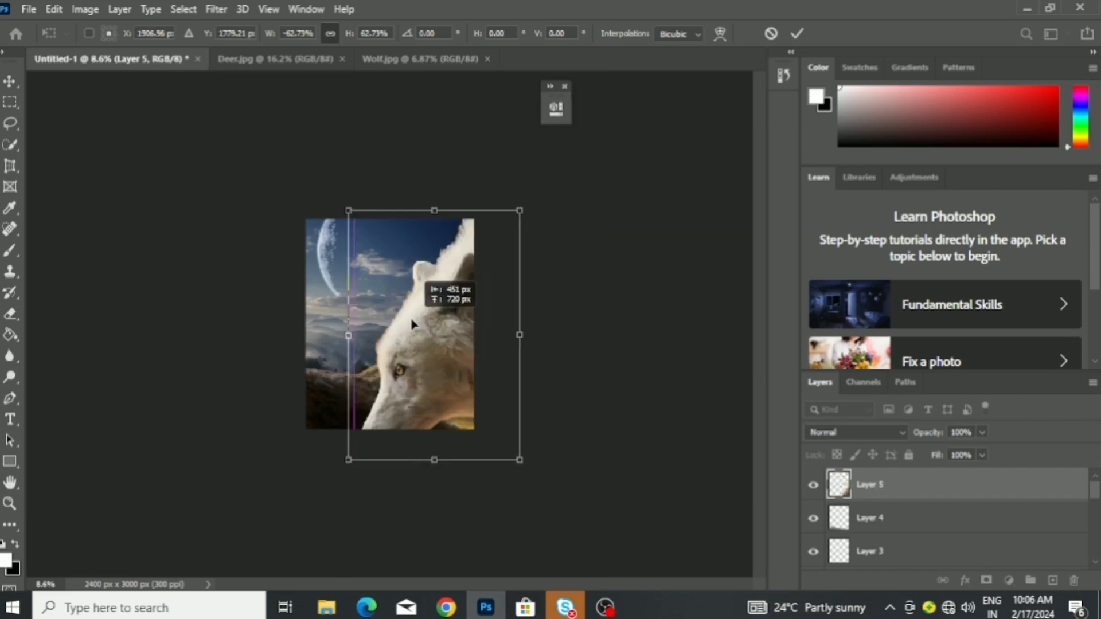
{"action": "scroll", "coordinate": [433, 333], "scroll_direction": "down", "scroll_amount": 2}
{"action": "scroll", "coordinate": [401, 310], "scroll_direction": "down", "scroll_amount": 1}
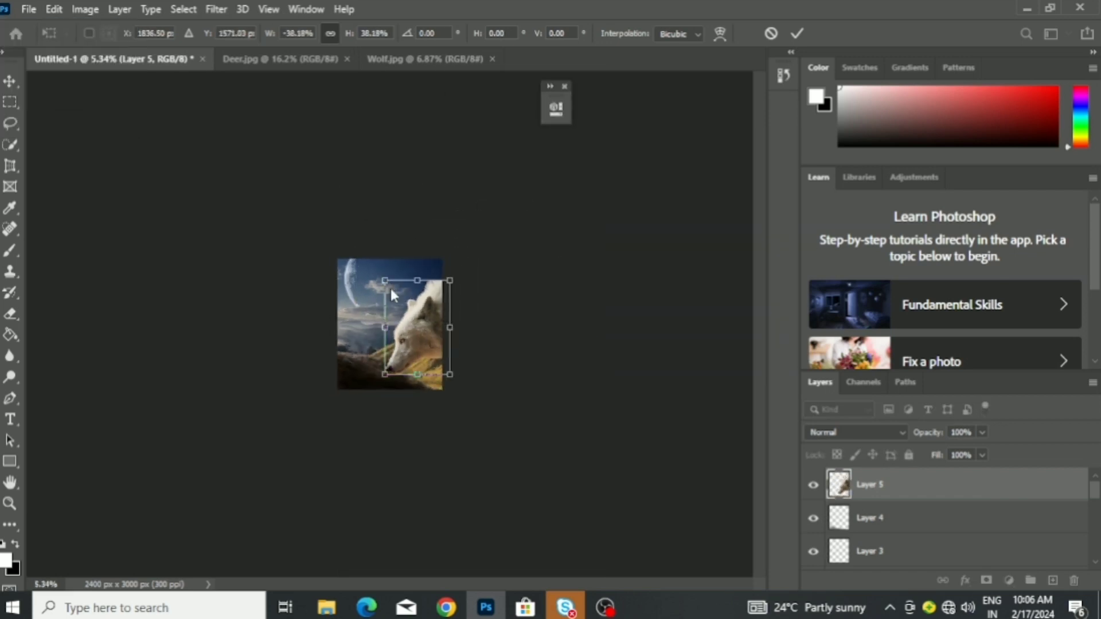
{"action": "left_click_drag", "start_coordinate": [391, 295], "coordinate": [394, 279]}
{"action": "scroll", "coordinate": [395, 278], "scroll_direction": "up", "scroll_amount": 5}
{"action": "key", "text": "alt+space"}
{"action": "key", "text": "Escape"}
{"action": "key", "text": "Return"}
{"action": "scroll", "coordinate": [204, 260], "scroll_direction": "down", "scroll_amount": 2}
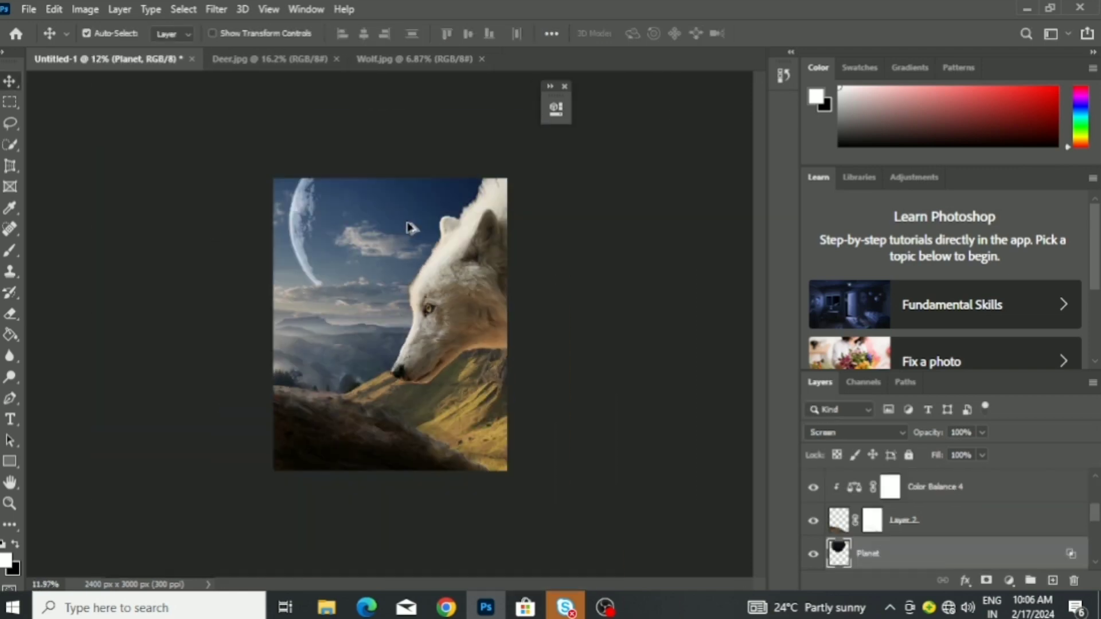
Switch to the Eraser with a small round brush tip.
{"action": "scroll", "coordinate": [67, 266], "scroll_direction": "up", "scroll_amount": 4}
{"action": "key", "text": "e"}
{"action": "left_click", "coordinate": [111, 33]}
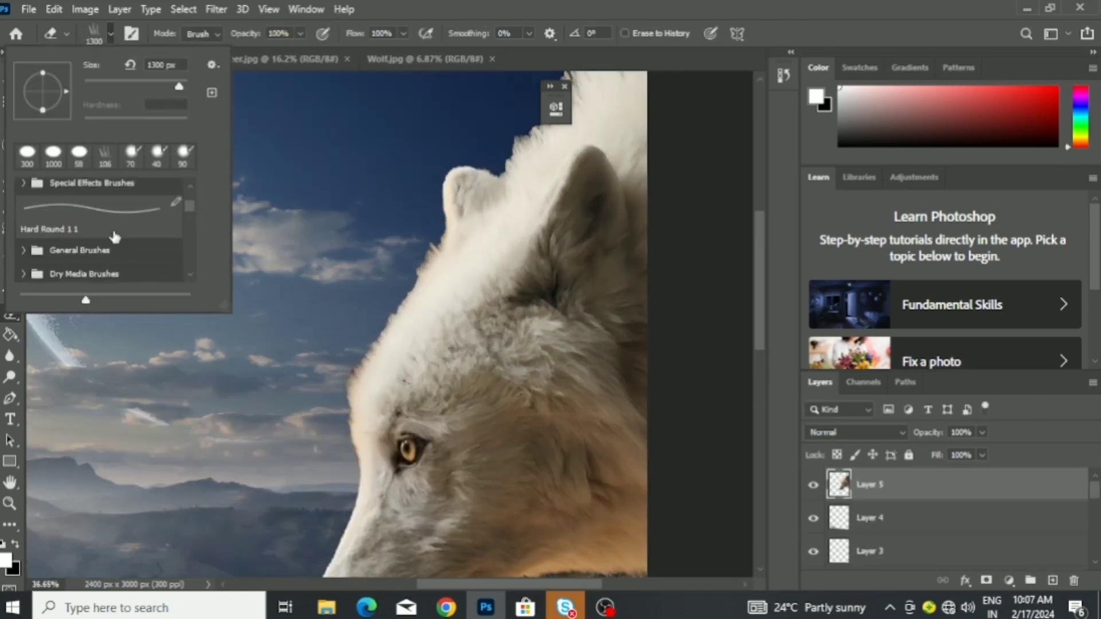
{"action": "scroll", "coordinate": [402, 322], "scroll_direction": "up", "scroll_amount": 3}
{"action": "left_click", "coordinate": [110, 34]}
{"action": "left_click", "coordinate": [69, 233]}
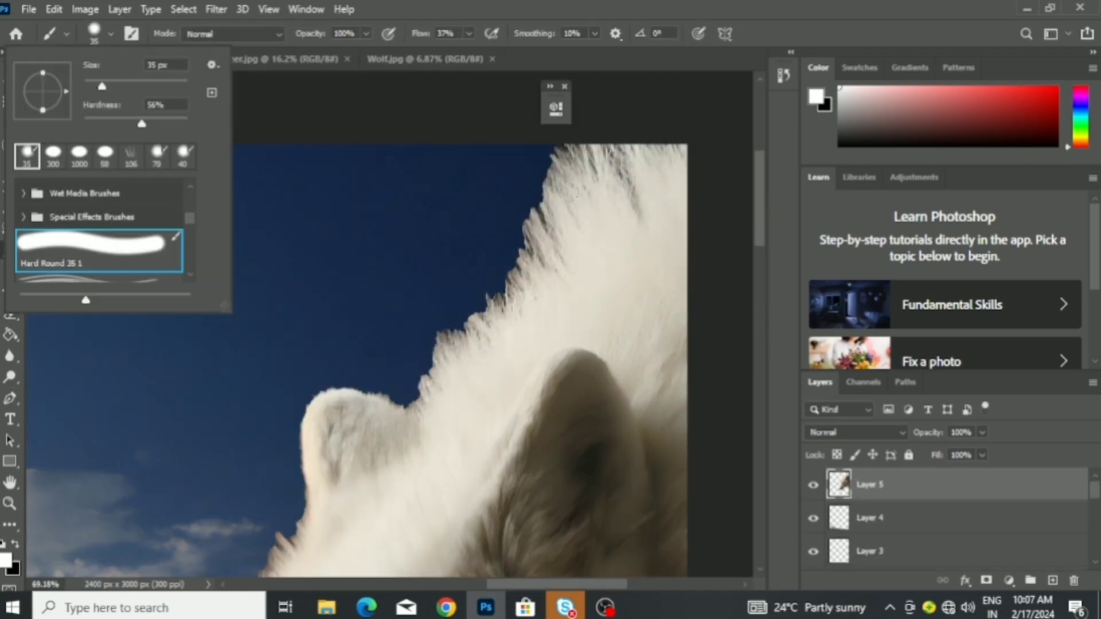
{"action": "key", "text": "Return"}
Erase stray fur along the wolf head's ragged edges, shrinking the eraser for finer work.
{"action": "left_click_drag", "start_coordinate": [544, 179], "coordinate": [499, 298]}
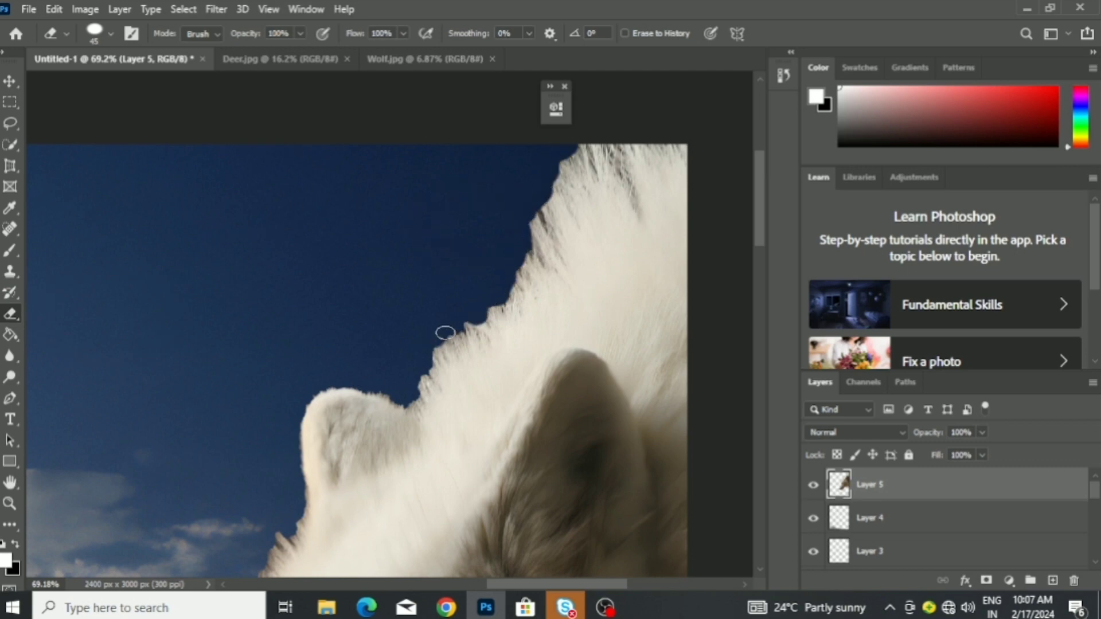
{"action": "left_click_drag", "start_coordinate": [446, 332], "coordinate": [410, 402]}
{"action": "scroll", "coordinate": [388, 192], "scroll_direction": "up", "scroll_amount": 3}
{"action": "left_click_drag", "start_coordinate": [271, 399], "coordinate": [319, 168]}
{"action": "key", "text": "ctrl+z"}
{"action": "key", "text": "bracketleft"}
{"action": "key", "text": "bracketleft"}
{"action": "key", "text": "bracketleft"}
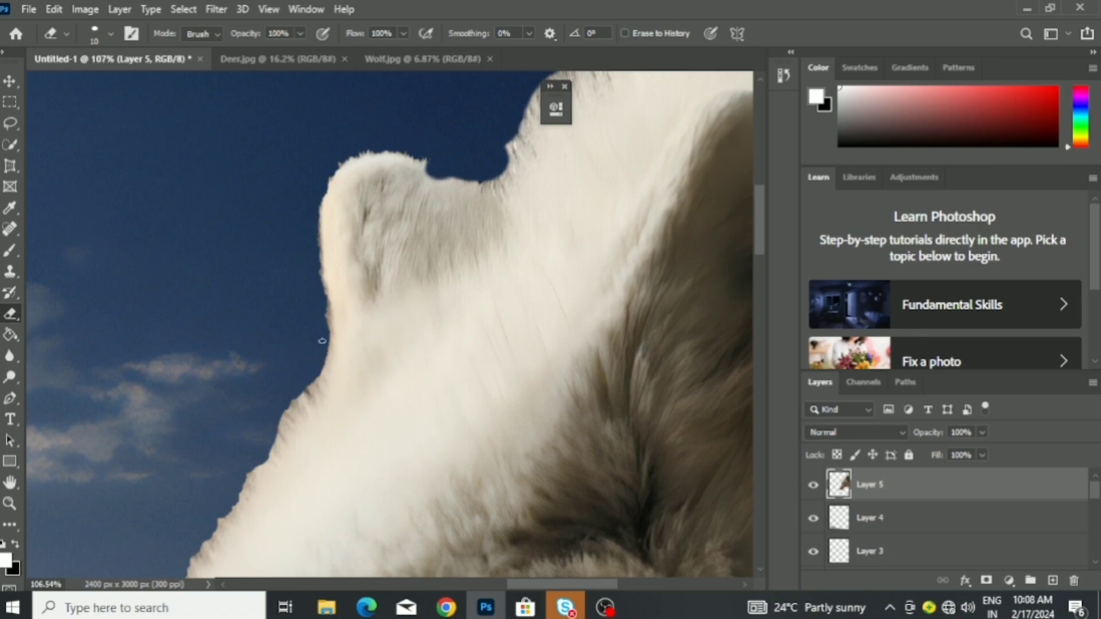
{"action": "scroll", "coordinate": [372, 148], "scroll_direction": "down", "scroll_amount": 3}
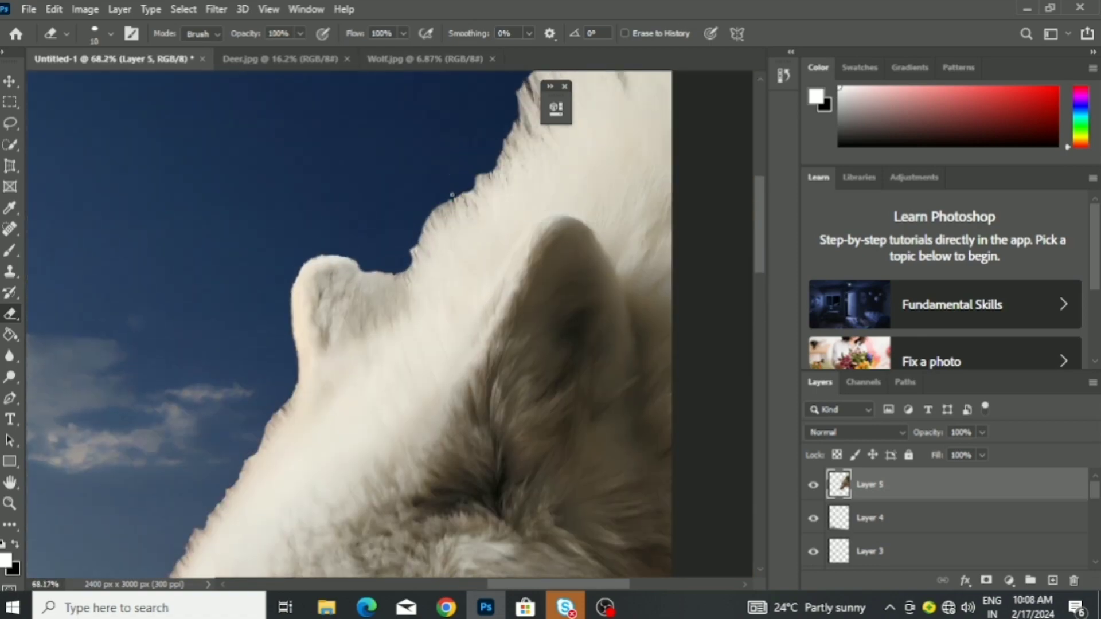
{"action": "scroll", "coordinate": [519, 92], "scroll_direction": "down", "scroll_amount": 2}
{"action": "scroll", "coordinate": [409, 247], "scroll_direction": "up", "scroll_amount": 3}
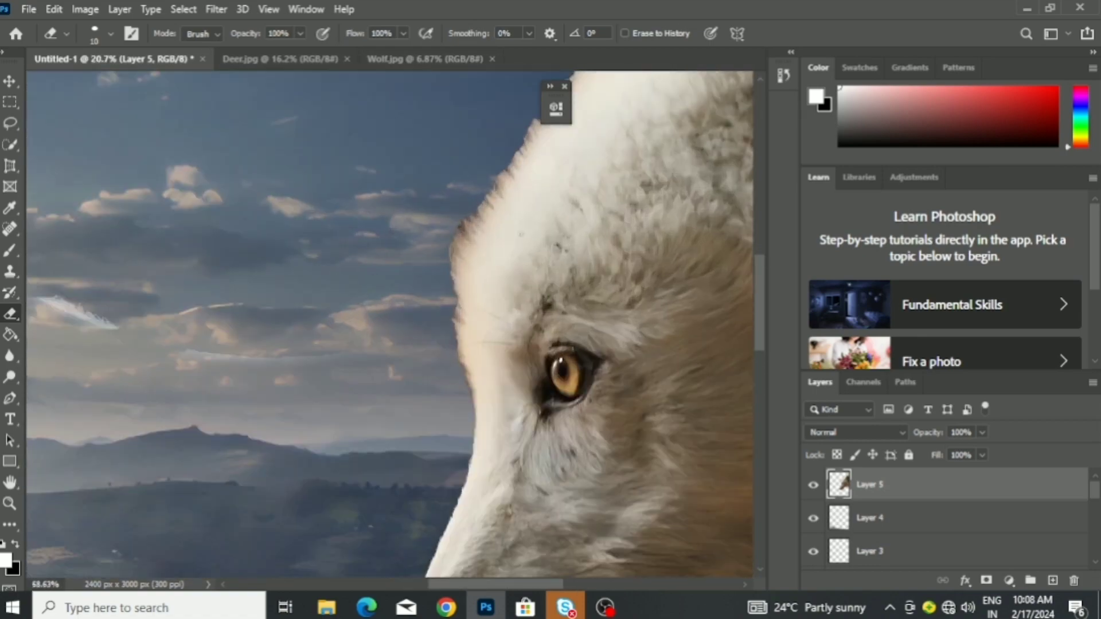
{"action": "scroll", "coordinate": [410, 247], "scroll_direction": "up", "scroll_amount": 1}
{"action": "scroll", "coordinate": [457, 172], "scroll_direction": "up", "scroll_amount": 1}
{"action": "scroll", "coordinate": [562, 139], "scroll_direction": "down", "scroll_amount": 1}
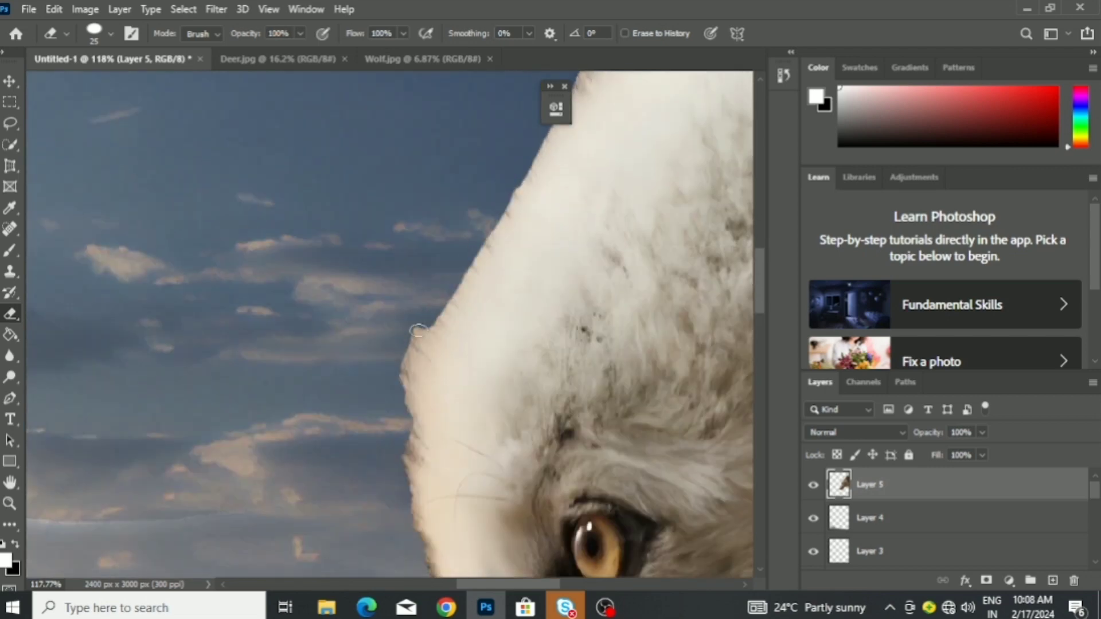
{"action": "scroll", "coordinate": [411, 230], "scroll_direction": "down", "scroll_amount": 3}
{"action": "scroll", "coordinate": [400, 208], "scroll_direction": "down", "scroll_amount": 2}
{"action": "scroll", "coordinate": [364, 343], "scroll_direction": "down", "scroll_amount": 2}
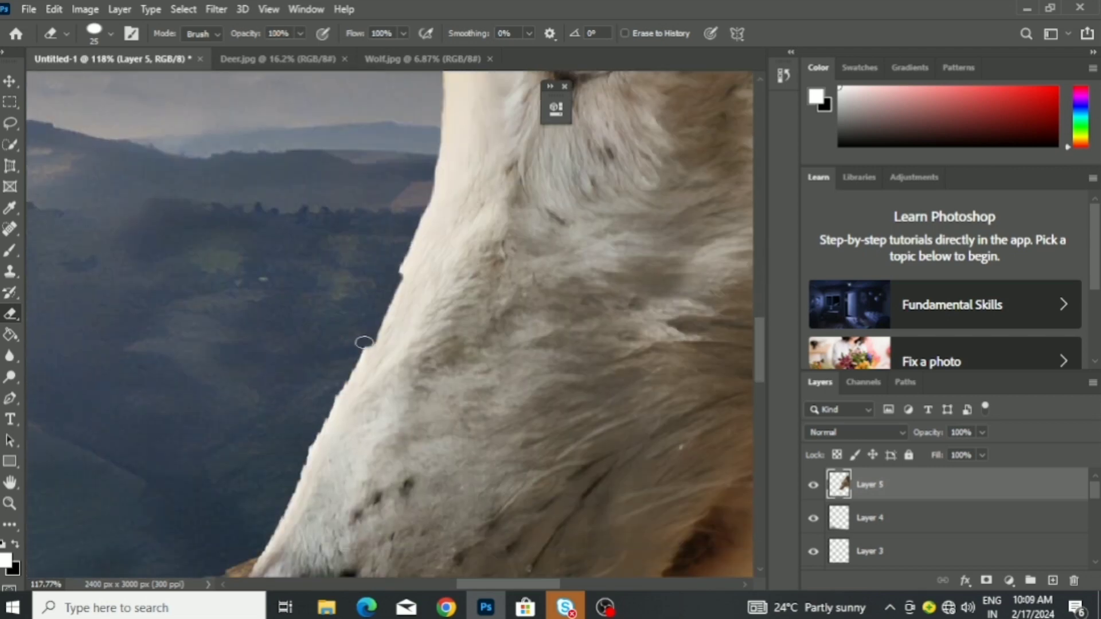
Rotate the eraser tip to 66 degrees and continue cleaning the fur outline.
{"action": "right_click", "coordinate": [338, 277]}
{"action": "key", "text": "Return"}
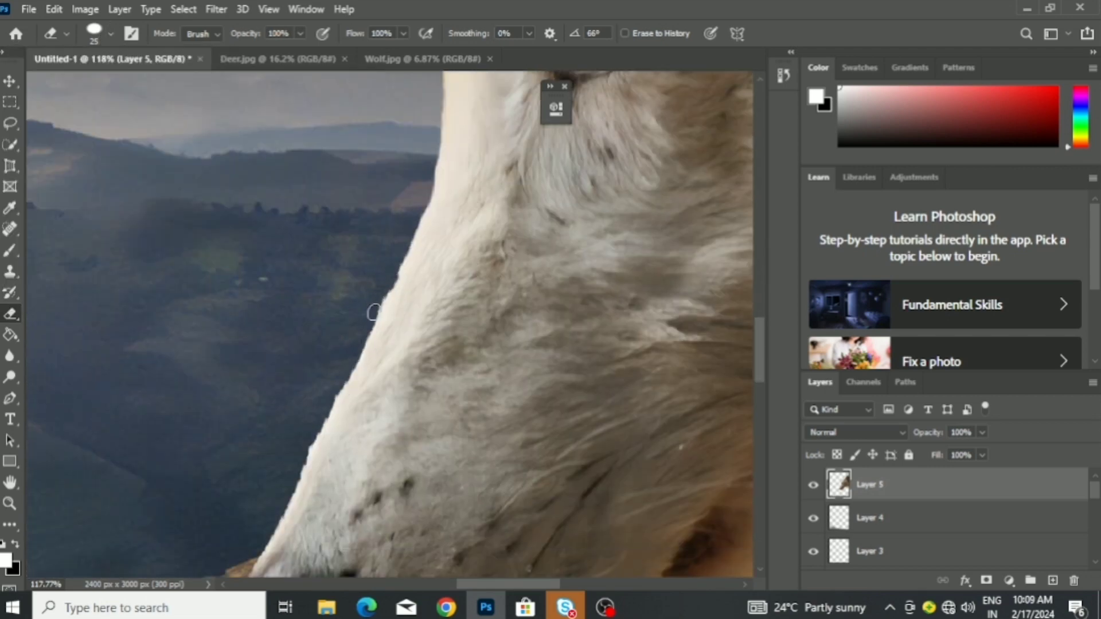
{"action": "scroll", "coordinate": [338, 356], "scroll_direction": "down", "scroll_amount": 3}
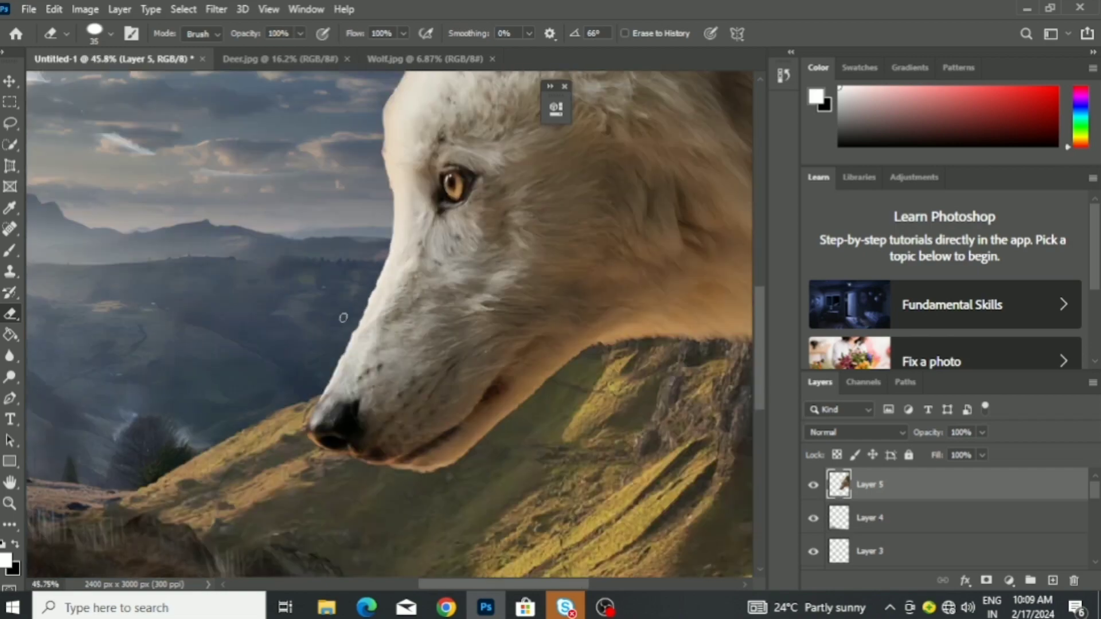
{"action": "scroll", "coordinate": [355, 304], "scroll_direction": "up", "scroll_amount": 1}
{"action": "scroll", "coordinate": [304, 172], "scroll_direction": "up", "scroll_amount": 2}
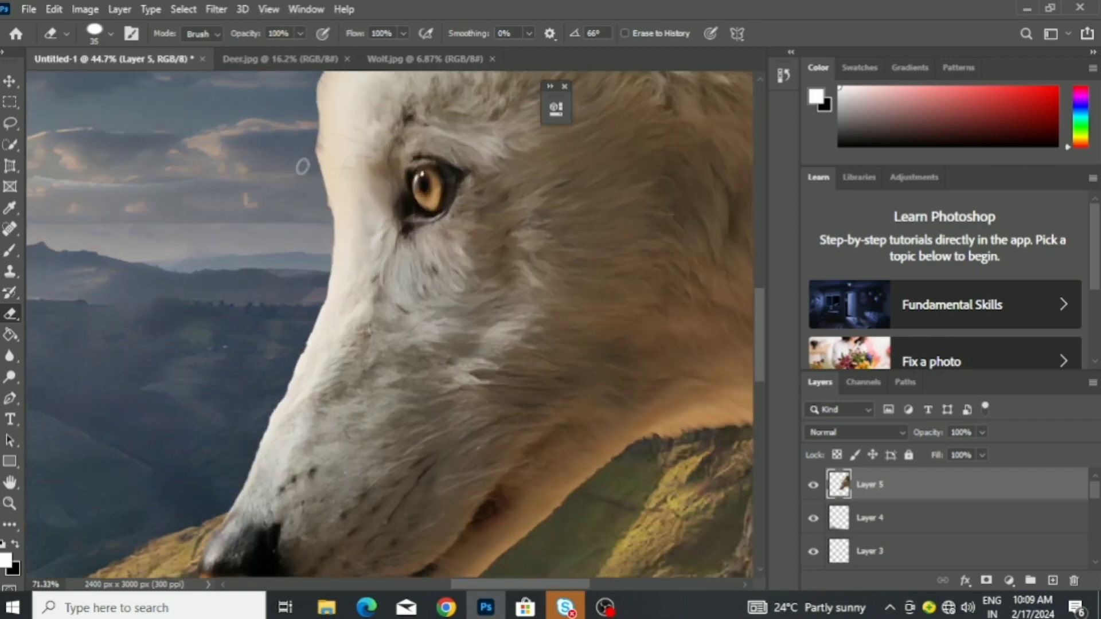
{"action": "scroll", "coordinate": [321, 229], "scroll_direction": "down", "scroll_amount": 4}
{"action": "scroll", "coordinate": [294, 409], "scroll_direction": "up", "scroll_amount": 3}
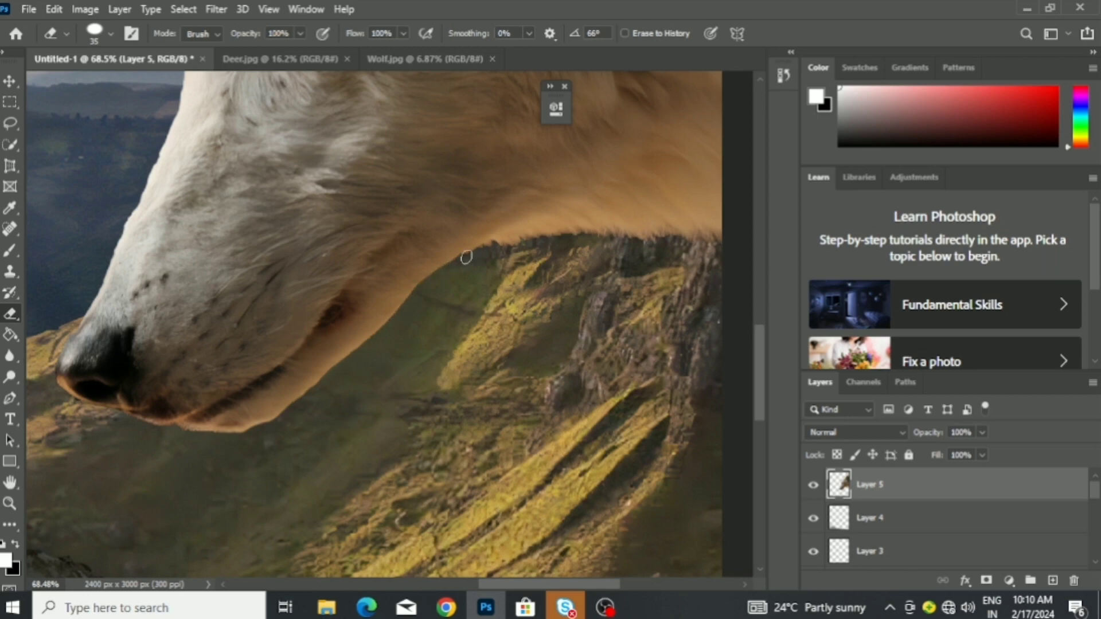
{"action": "scroll", "coordinate": [257, 435], "scroll_direction": "down", "scroll_amount": 5}
Create a new layer and set up the hair fur brush at 60 px.
{"action": "scroll", "coordinate": [256, 435], "scroll_direction": "up", "scroll_amount": 1}
{"action": "key", "text": "ctrl+shift+alt+n"}
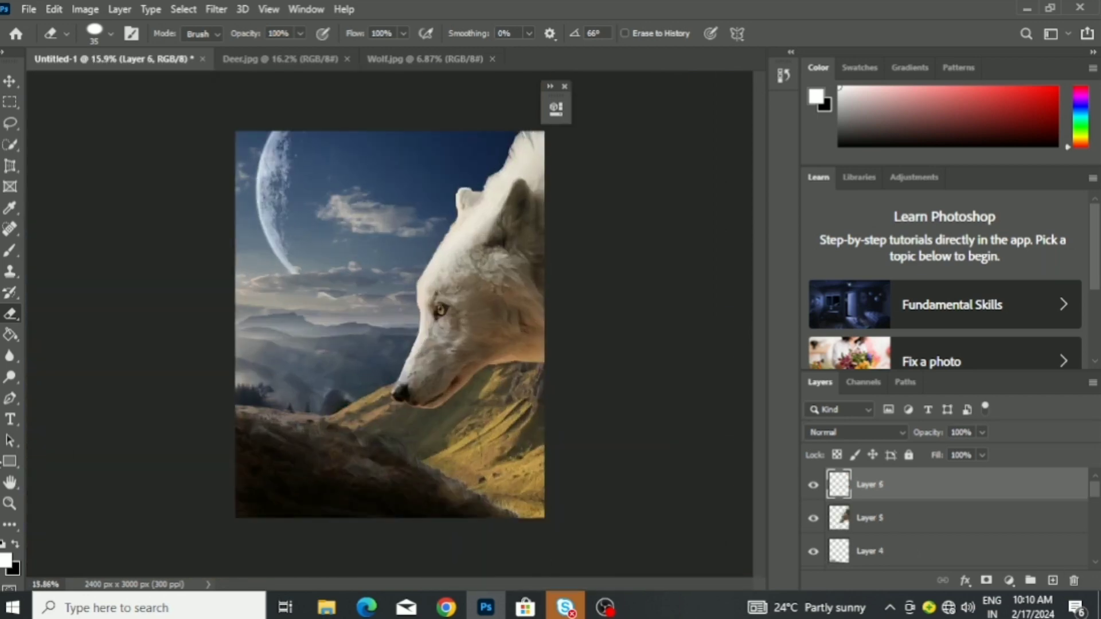
{"action": "key", "text": "b"}
{"action": "right_click", "coordinate": [143, 135]}
{"action": "key", "text": "Return"}
{"action": "scroll", "coordinate": [376, 233], "scroll_direction": "up", "scroll_amount": 2}
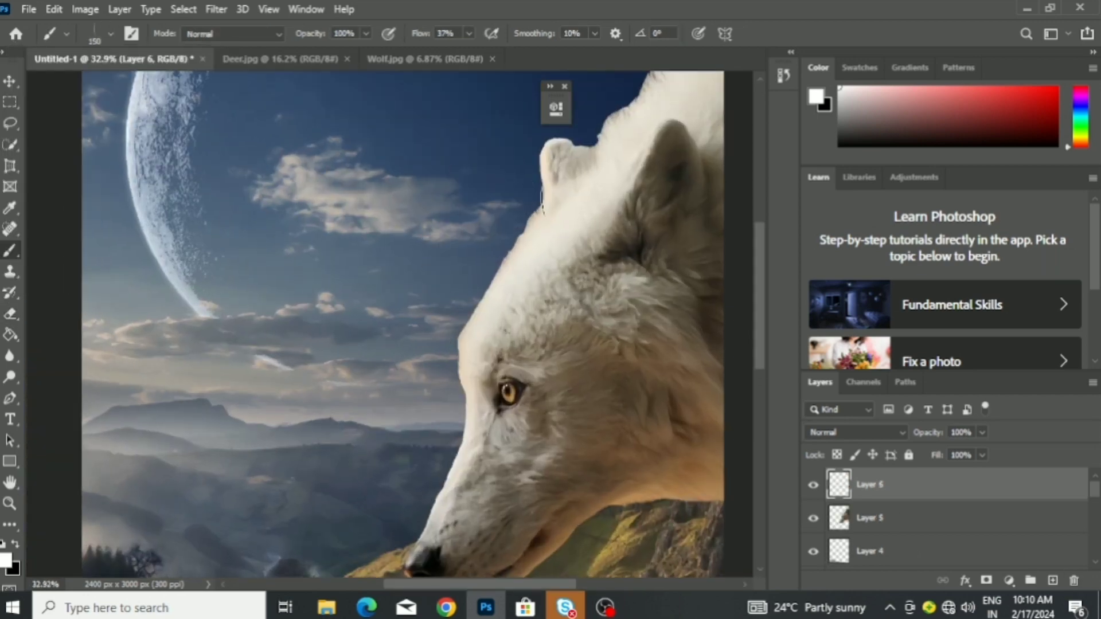
{"action": "scroll", "coordinate": [544, 274], "scroll_direction": "up", "scroll_amount": 5}
{"action": "key", "text": "bracketleft"}
{"action": "key", "text": "bracketleft"}
{"action": "key", "text": "bracketleft"}
Paint white fur strands down the wolf's forehead edge, undoing the last stroke.
{"action": "mouse_move", "coordinate": [533, 284]}
{"action": "left_mouse_down"}
{"action": "mouse_move", "coordinate": [516, 369]}
{"action": "mouse_move", "coordinate": [533, 401]}
{"action": "left_mouse_up"}
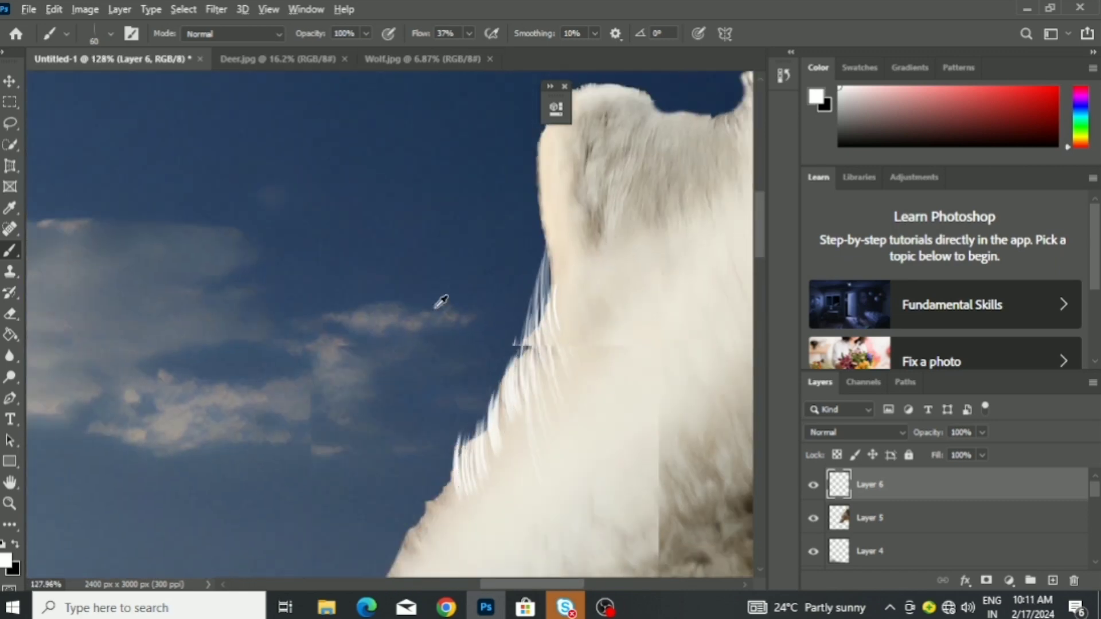
{"action": "scroll", "coordinate": [459, 344], "scroll_direction": "down", "scroll_amount": 3}
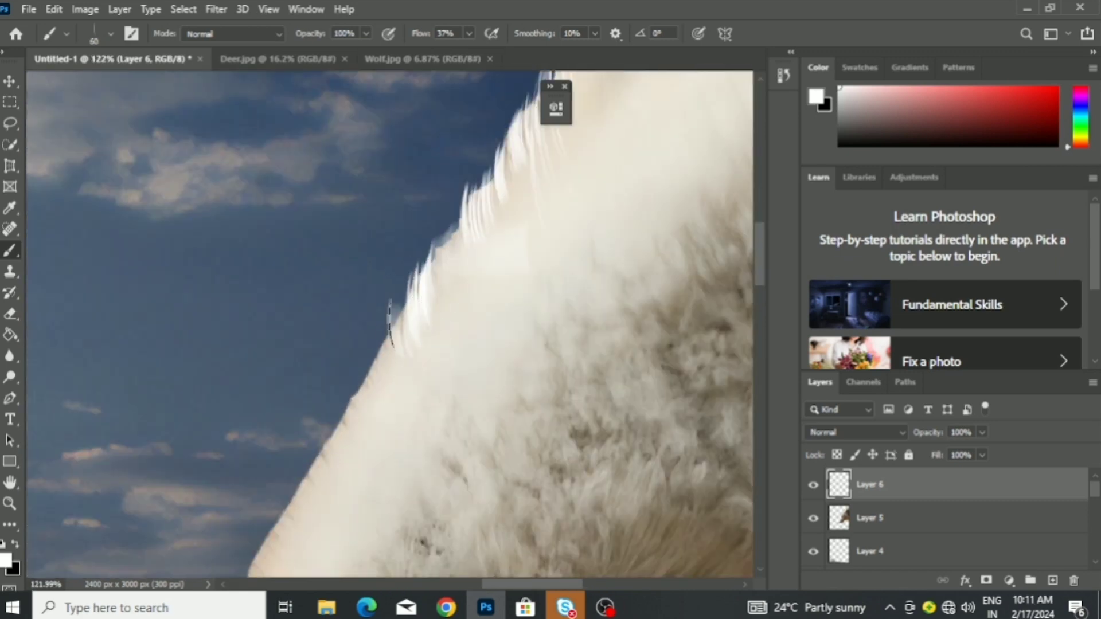
{"action": "left_click_drag", "start_coordinate": [370, 388], "coordinate": [336, 452]}
{"action": "scroll", "coordinate": [403, 321], "scroll_direction": "down", "scroll_amount": 3}
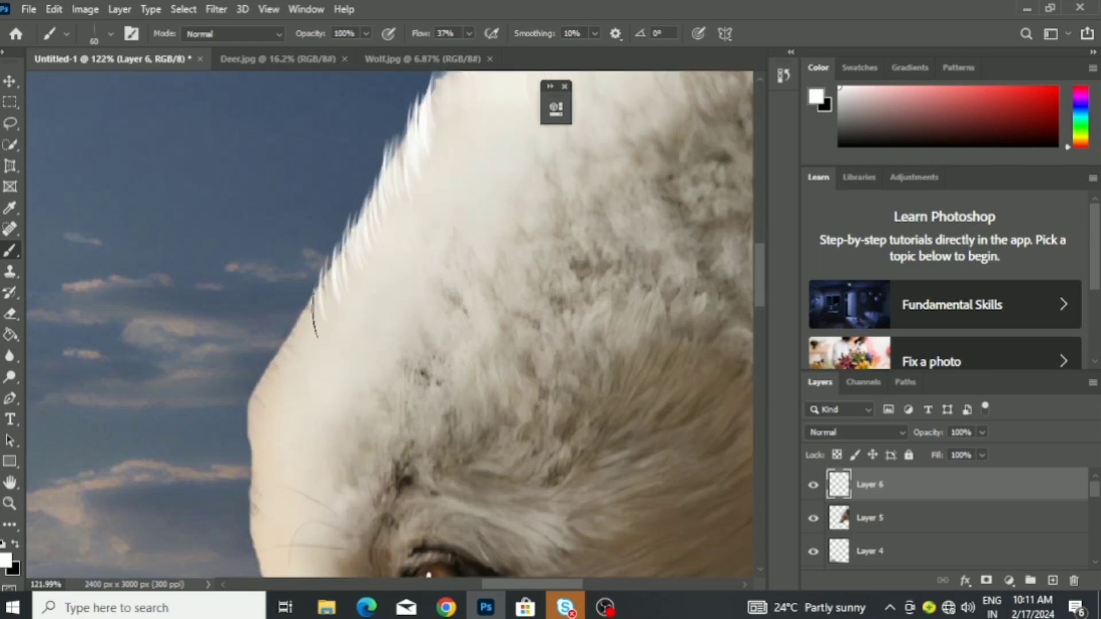
{"action": "scroll", "coordinate": [269, 390], "scroll_direction": "down", "scroll_amount": 2}
{"action": "scroll", "coordinate": [321, 321], "scroll_direction": "down", "scroll_amount": 5}
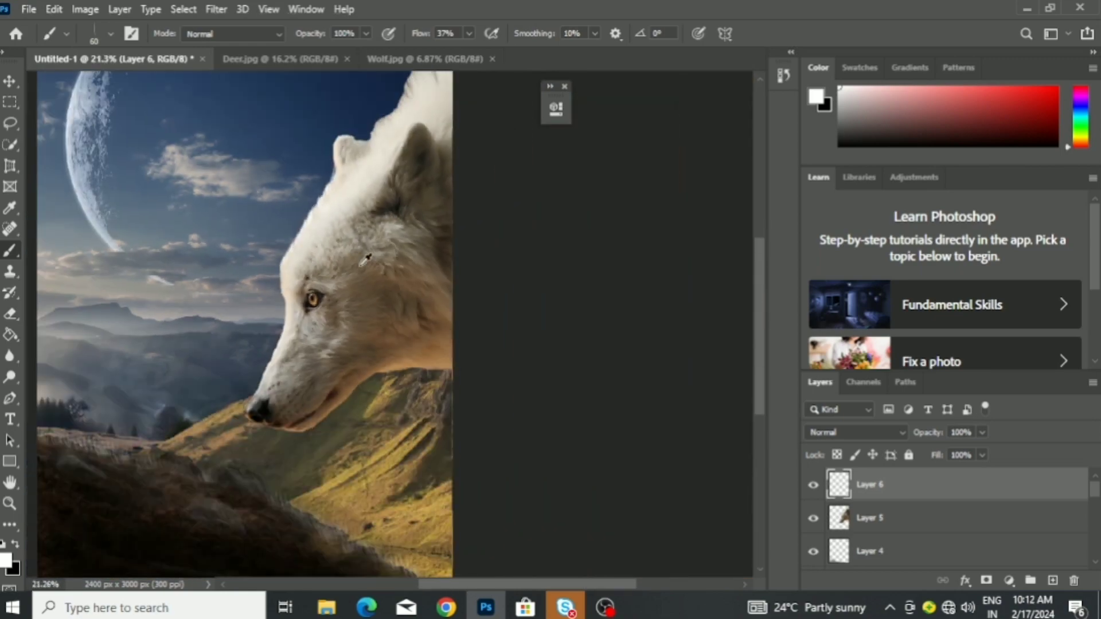
{"action": "scroll", "coordinate": [381, 247], "scroll_direction": "up", "scroll_amount": 4}
{"action": "key", "text": "ctrl+z"}
Revise the fur brush's settings in the brush preset options.
{"action": "left_click", "coordinate": [66, 34]}
{"action": "left_click", "coordinate": [221, 93]}
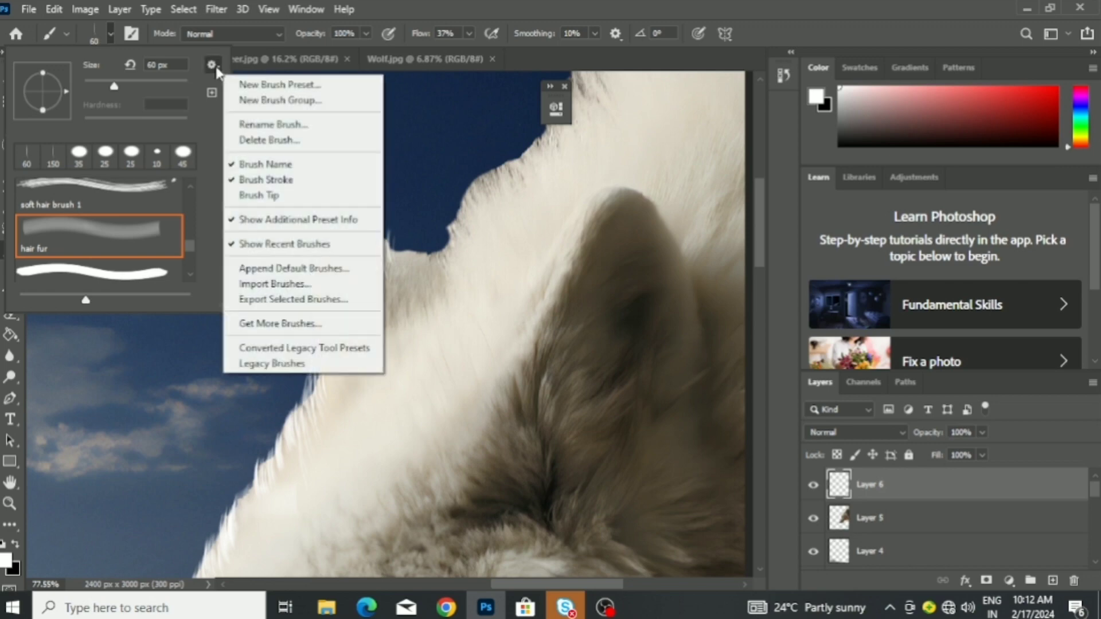
{"action": "left_click", "coordinate": [98, 32]}
{"action": "left_click", "coordinate": [783, 75]}
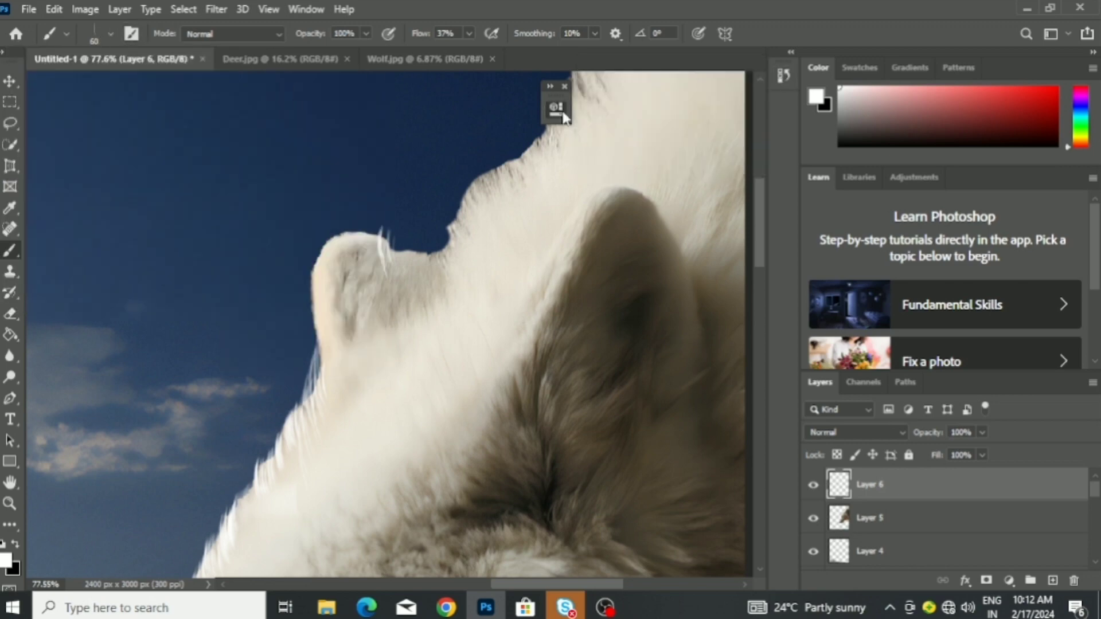
{"action": "left_click", "coordinate": [67, 33]}
{"action": "left_click", "coordinate": [110, 34]}
{"action": "left_click", "coordinate": [211, 64]}
{"action": "left_click", "coordinate": [132, 89]}
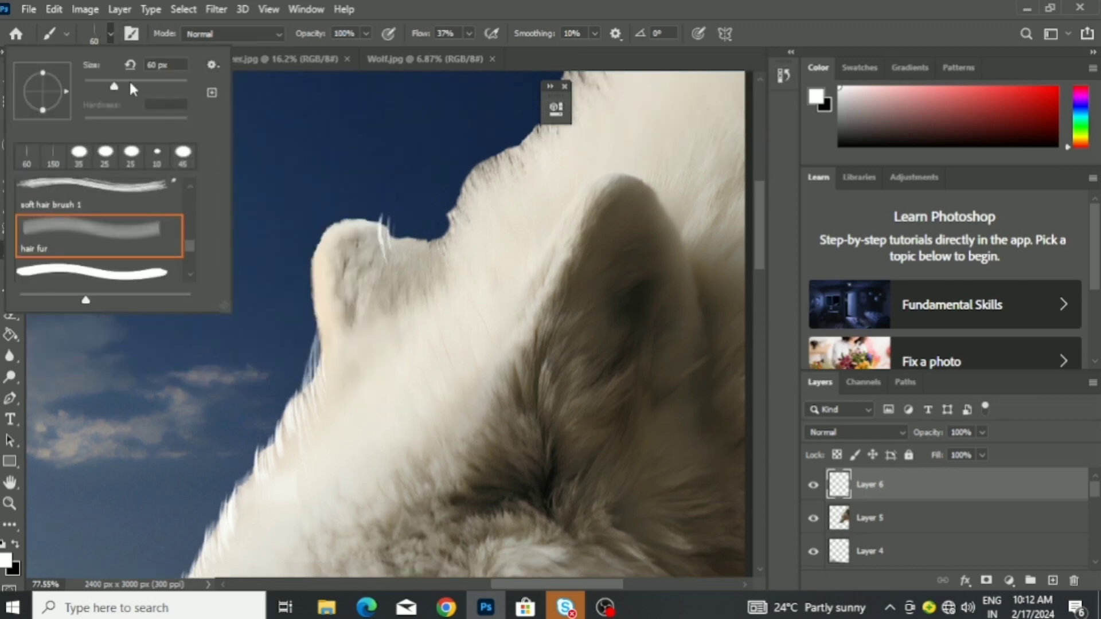
Paint white fur strands along the wolf's ear outline.
{"action": "scroll", "coordinate": [315, 294], "scroll_direction": "down", "scroll_amount": 2}
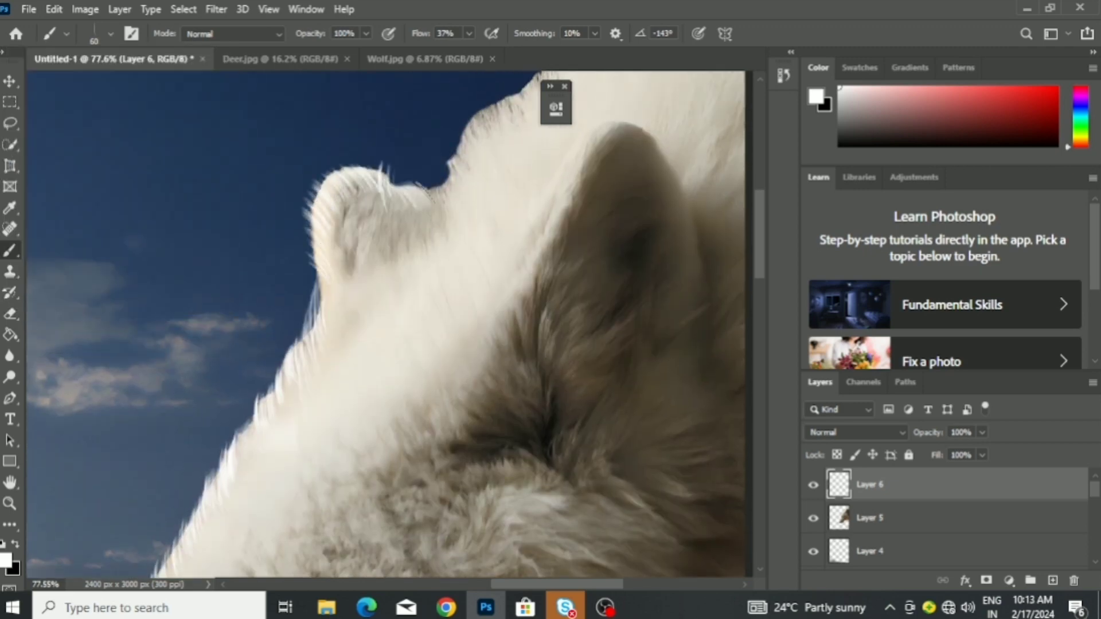
{"action": "left_click_drag", "start_coordinate": [435, 195], "coordinate": [493, 115]}
{"action": "scroll", "coordinate": [493, 114], "scroll_direction": "down", "scroll_amount": 5}
{"action": "scroll", "coordinate": [569, 441], "scroll_direction": "up", "scroll_amount": 4}
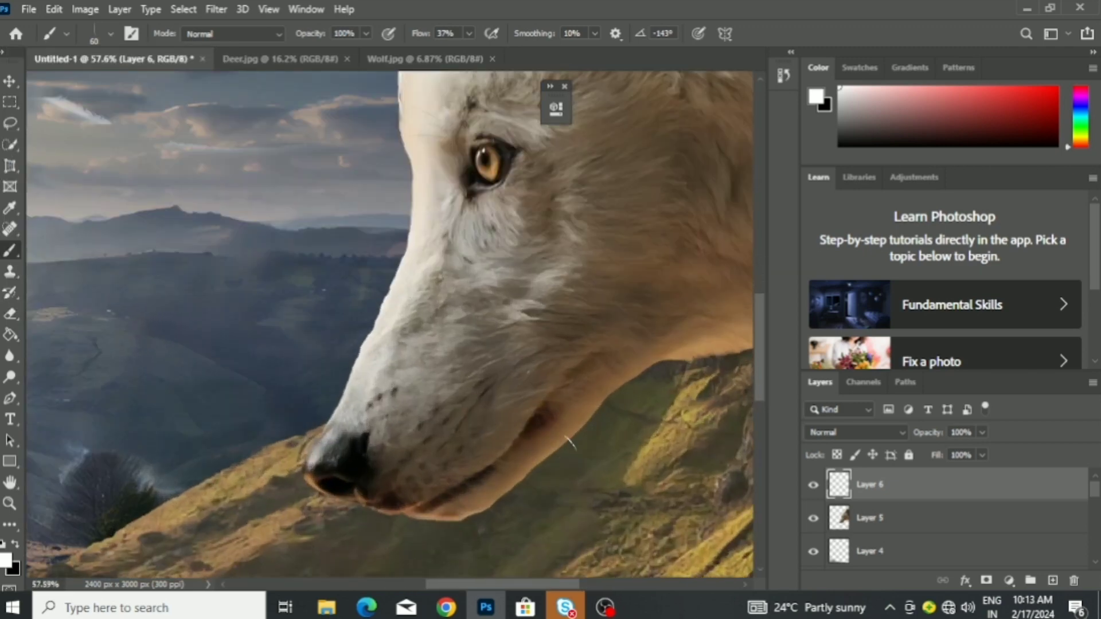
{"action": "scroll", "coordinate": [577, 433], "scroll_direction": "down", "scroll_amount": 4}
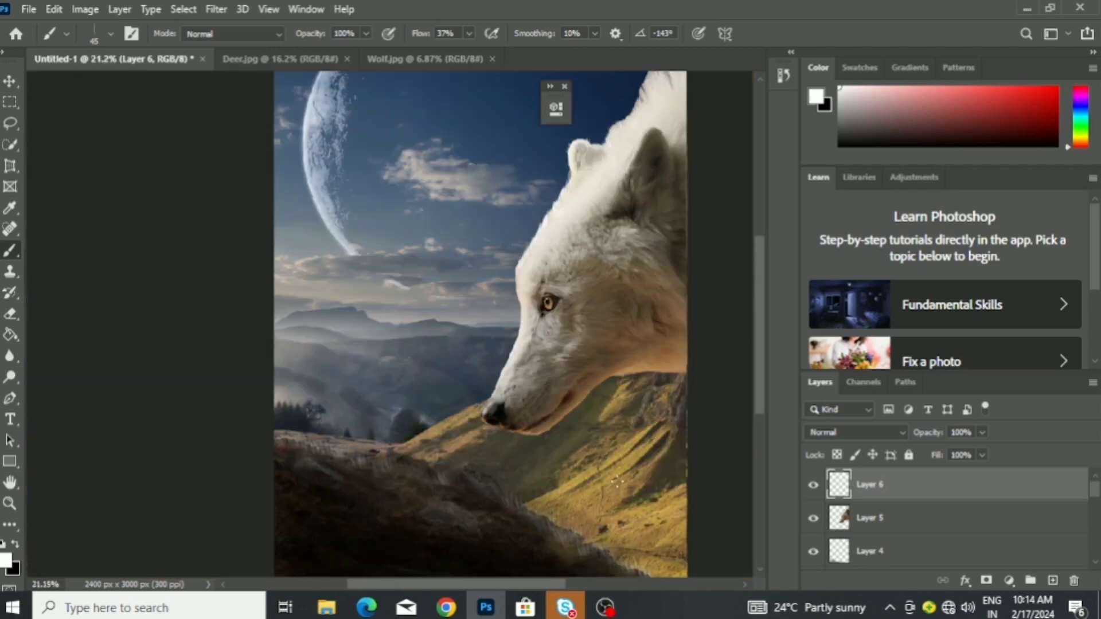
Add a Hue/Saturation layer clipped to the wolf with a slight hue nudge, its mask onto Layer 6.
{"action": "left_click", "coordinate": [1001, 581]}
{"action": "left_click", "coordinate": [1000, 435]}
{"action": "key", "text": "ctrl+alt+g"}
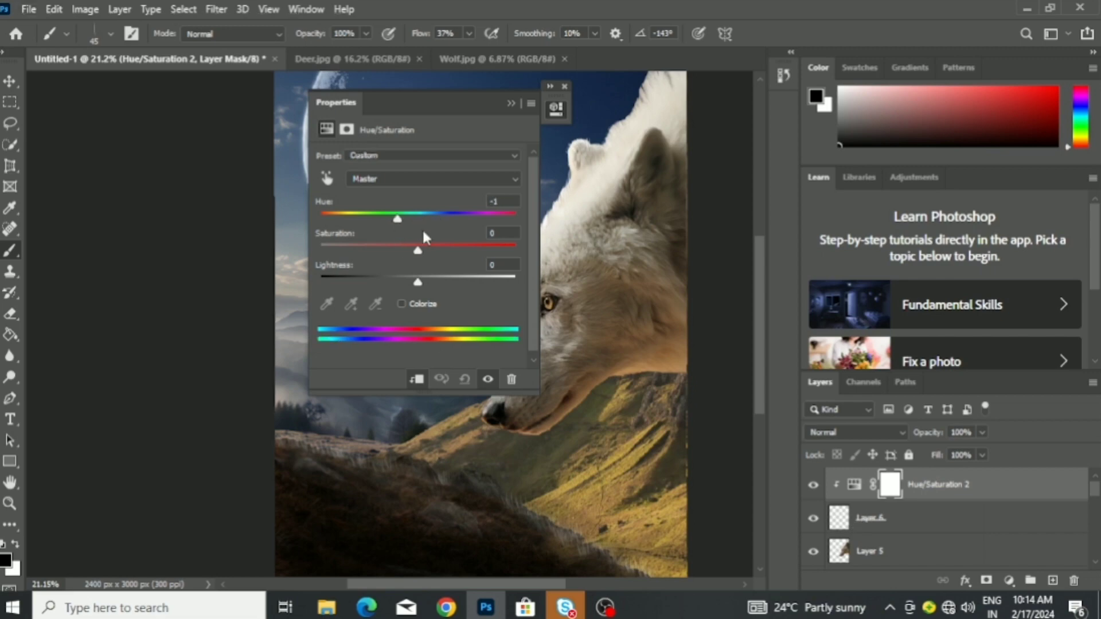
{"action": "left_click_drag", "start_coordinate": [418, 218], "coordinate": [435, 218]}
{"action": "left_click_drag", "start_coordinate": [881, 500], "coordinate": [883, 519]}
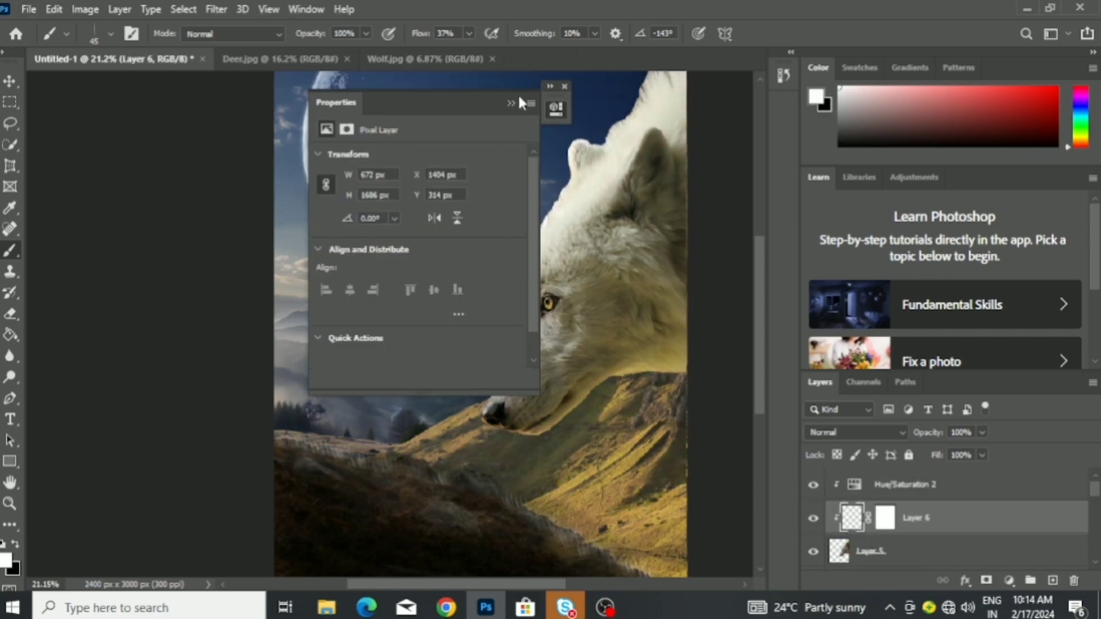
Add a second clipped Hue/Saturation layer: Hue +8, Saturation -76, Lightness -5.
{"action": "left_click", "coordinate": [1009, 581]}
{"action": "left_click", "coordinate": [1000, 435]}
{"action": "key", "text": "ctrl+alt+g"}
{"action": "mouse_move", "coordinate": [418, 219]}
{"action": "left_mouse_down"}
{"action": "mouse_move", "coordinate": [405, 218]}
{"action": "mouse_move", "coordinate": [364, 284]}
{"action": "mouse_move", "coordinate": [412, 282]}
{"action": "left_mouse_up"}
{"action": "left_click_drag", "start_coordinate": [405, 218], "coordinate": [425, 218]}
{"action": "left_click_drag", "start_coordinate": [384, 251], "coordinate": [344, 251]}
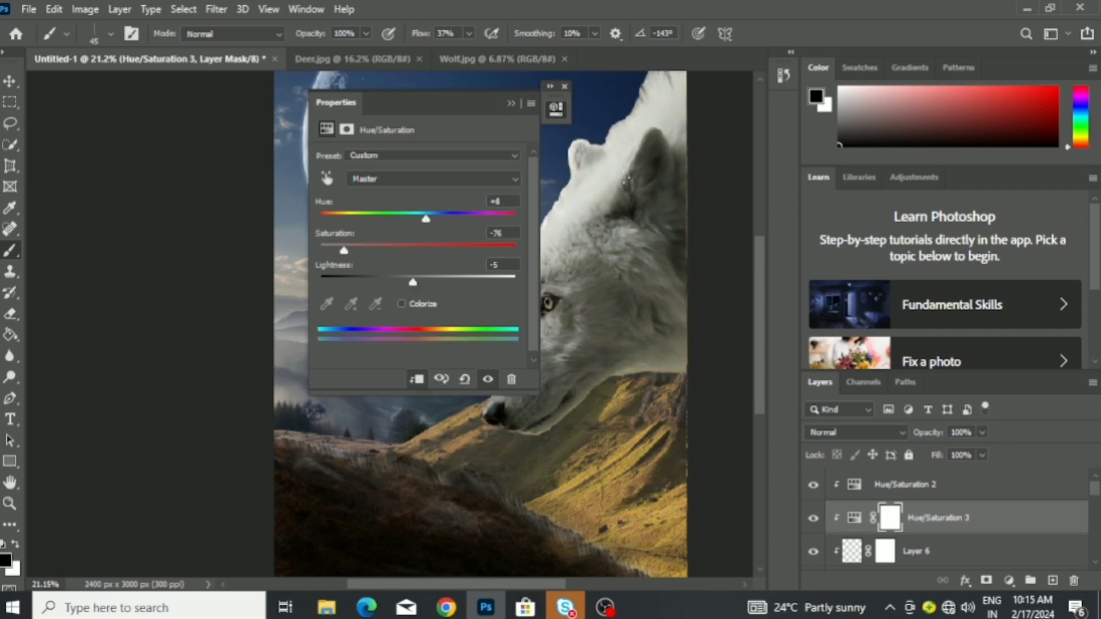
Add a clipped Levels layer with input 14/0.84 and output 0–117 to darken the wolf.
{"action": "left_click", "coordinate": [1009, 581]}
{"action": "left_click", "coordinate": [986, 343]}
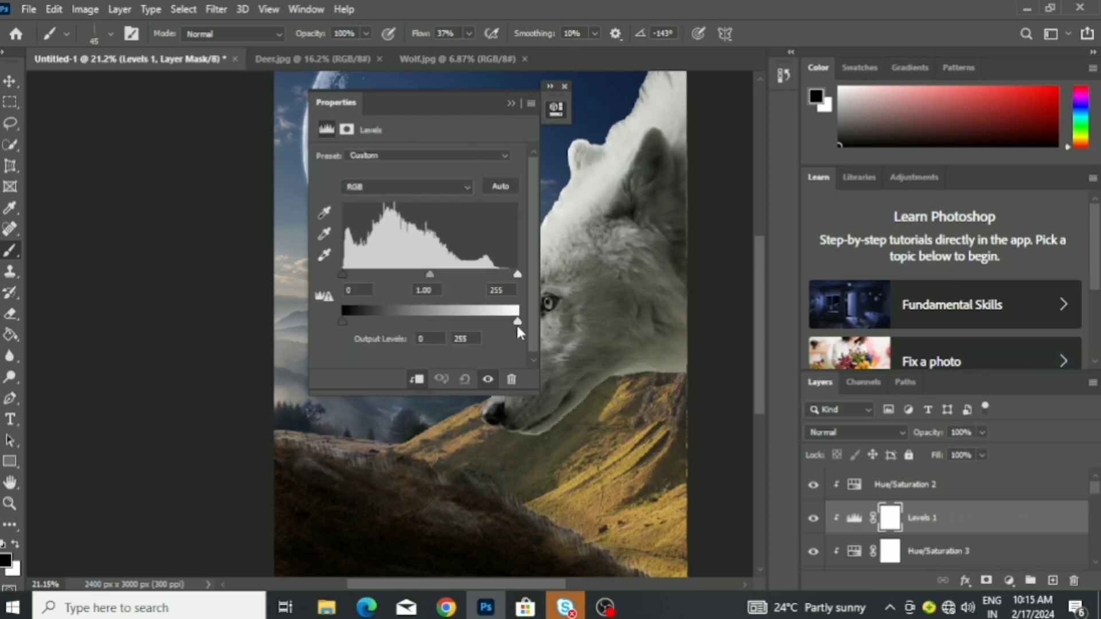
{"action": "left_click_drag", "start_coordinate": [518, 321], "coordinate": [422, 321]}
{"action": "left_click_drag", "start_coordinate": [343, 275], "coordinate": [351, 275]}
{"action": "left_click_drag", "start_coordinate": [434, 274], "coordinate": [447, 275]}
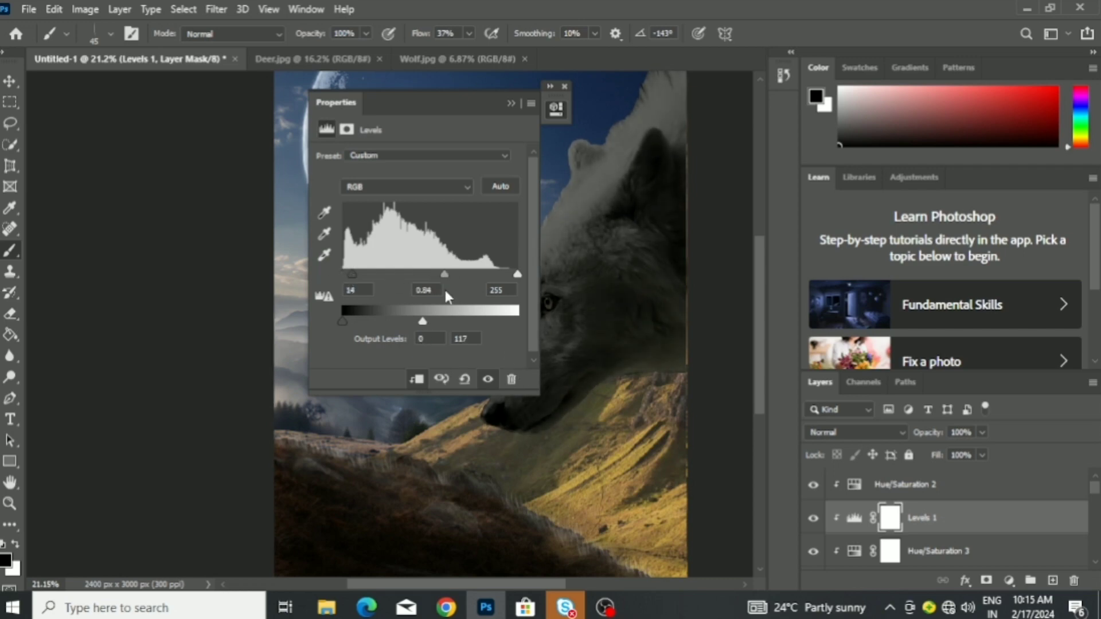
{"action": "left_click", "coordinate": [537, 283]}
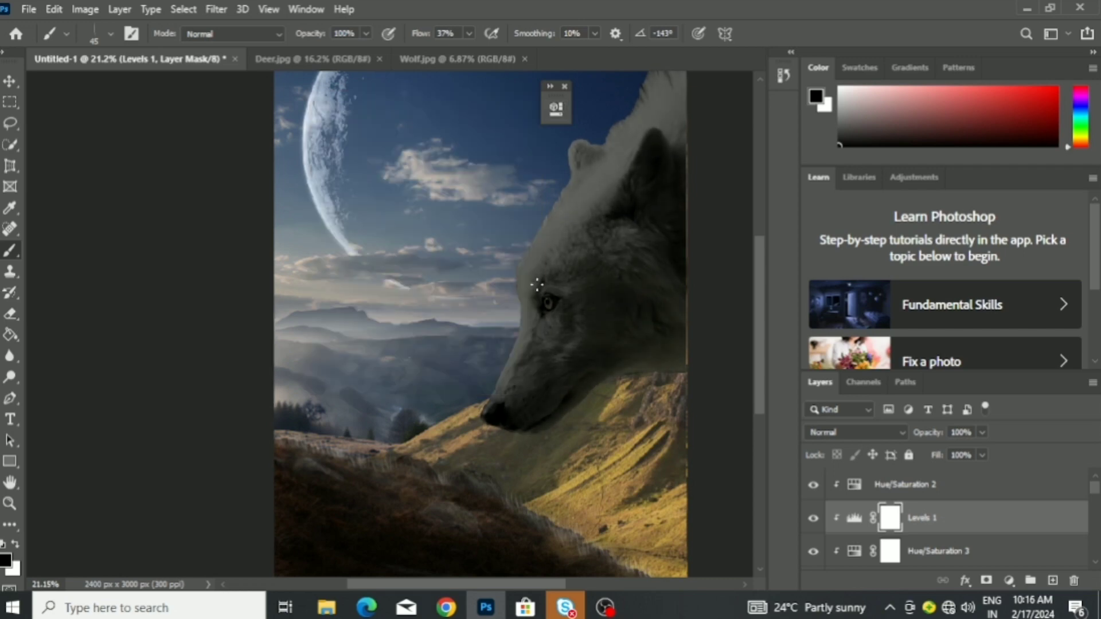
{"action": "scroll", "coordinate": [604, 98], "scroll_direction": "up", "scroll_amount": 10, "text": "alt"}
Paint the Levels 1 mask with a soft 35 px brush along the wolf's ear and head edge.
{"action": "left_click", "coordinate": [110, 34]}
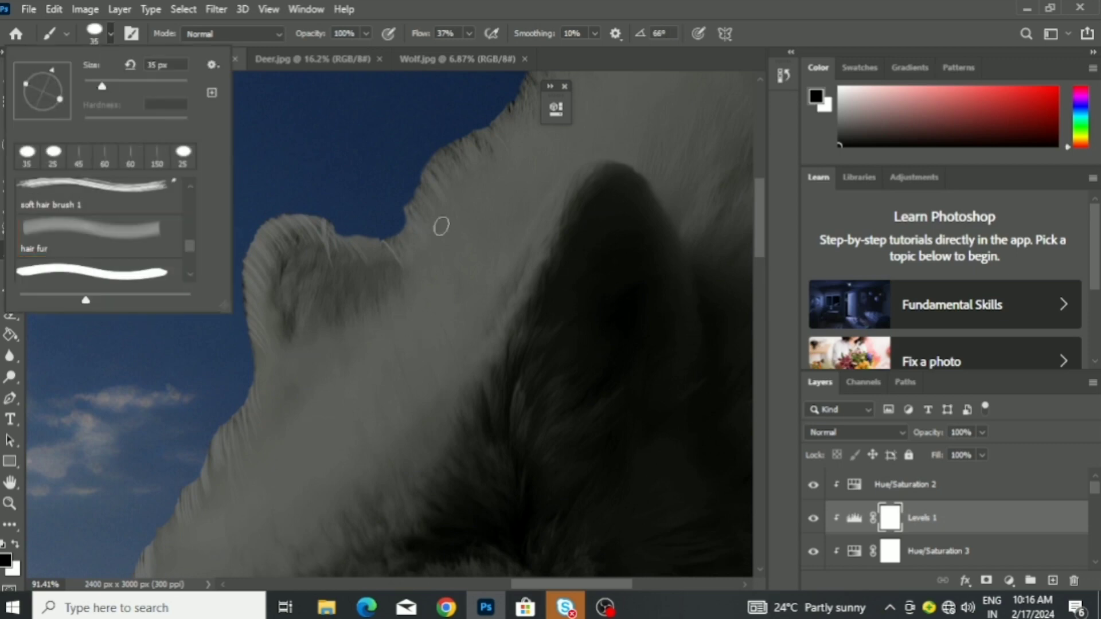
{"action": "double_click", "coordinate": [98, 216]}
{"action": "scroll", "coordinate": [394, 238], "scroll_direction": "down", "scroll_amount": 5, "text": "alt"}
{"action": "key", "text": "5"}
{"action": "key", "text": "8"}
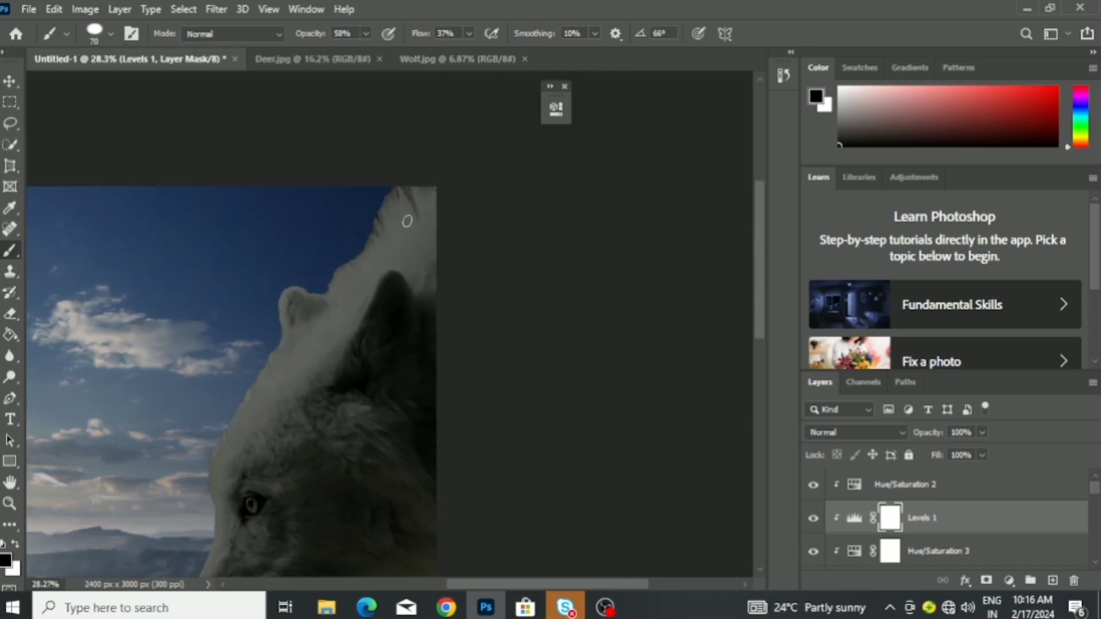
{"action": "left_click_drag", "start_coordinate": [413, 192], "coordinate": [277, 336]}
{"action": "scroll", "coordinate": [277, 336], "scroll_direction": "down", "scroll_amount": 5}
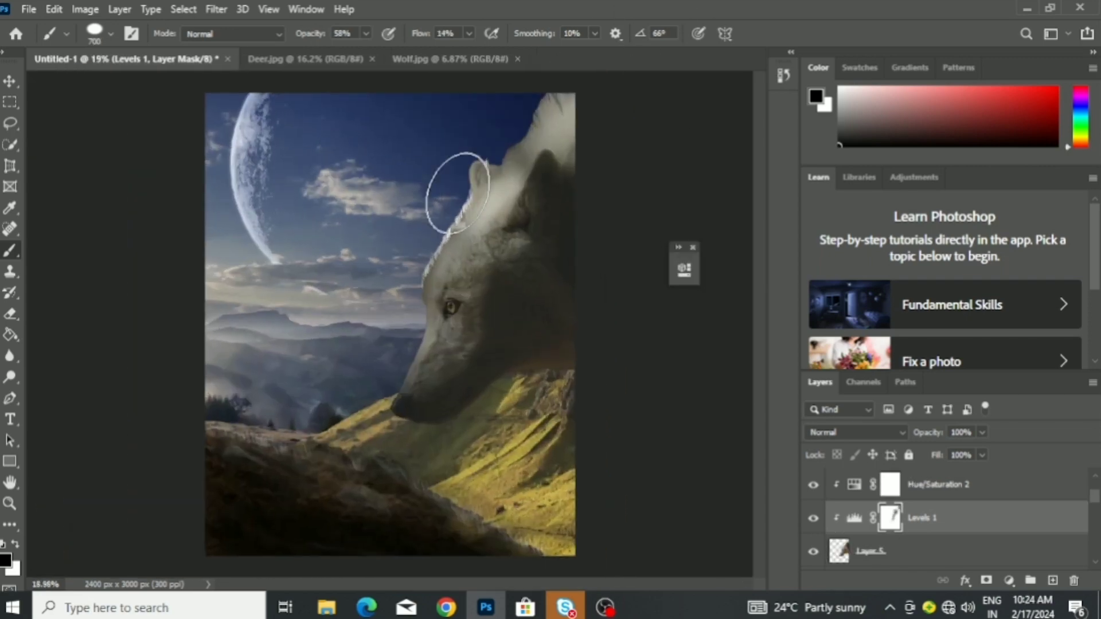
{"action": "left_click_drag", "start_coordinate": [457, 193], "coordinate": [402, 356]}
{"action": "scroll", "coordinate": [113, 393], "scroll_direction": "down", "scroll_amount": 3, "text": "alt"}
{"action": "scroll", "coordinate": [602, 359], "scroll_direction": "down", "scroll_amount": 1, "text": "alt"}
{"action": "scroll", "coordinate": [177, 326], "scroll_direction": "down", "scroll_amount": 1, "text": "alt"}
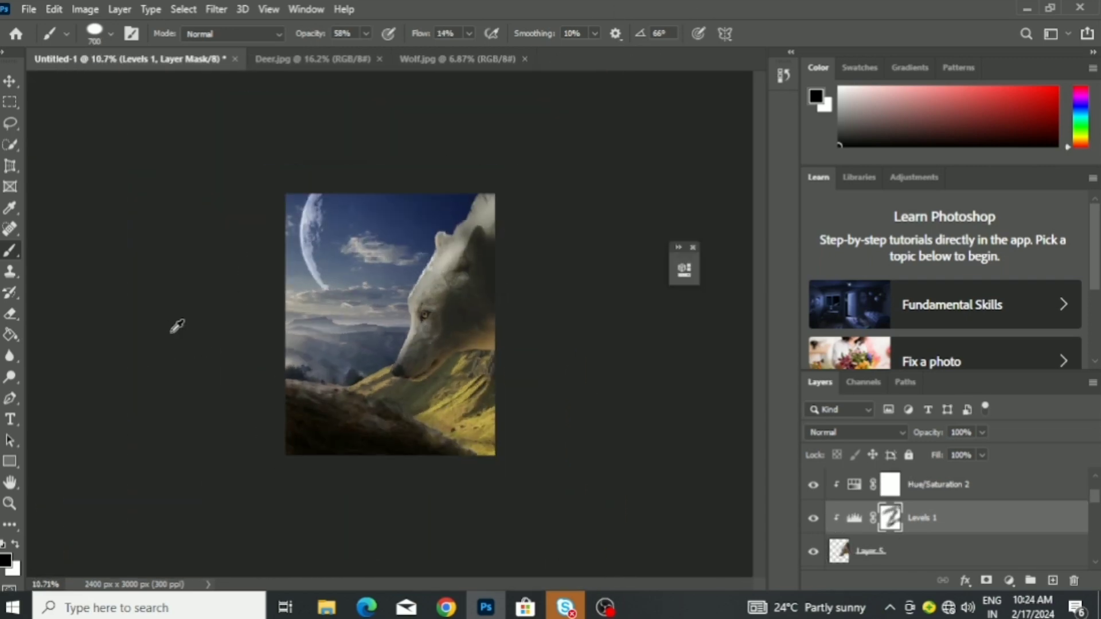
Add clipped Layer 7 and paint black to darken the wolf's ear and neck.
{"action": "scroll", "coordinate": [177, 326], "scroll_direction": "up", "scroll_amount": 1, "text": "alt"}
{"action": "left_click", "coordinate": [1052, 580]}
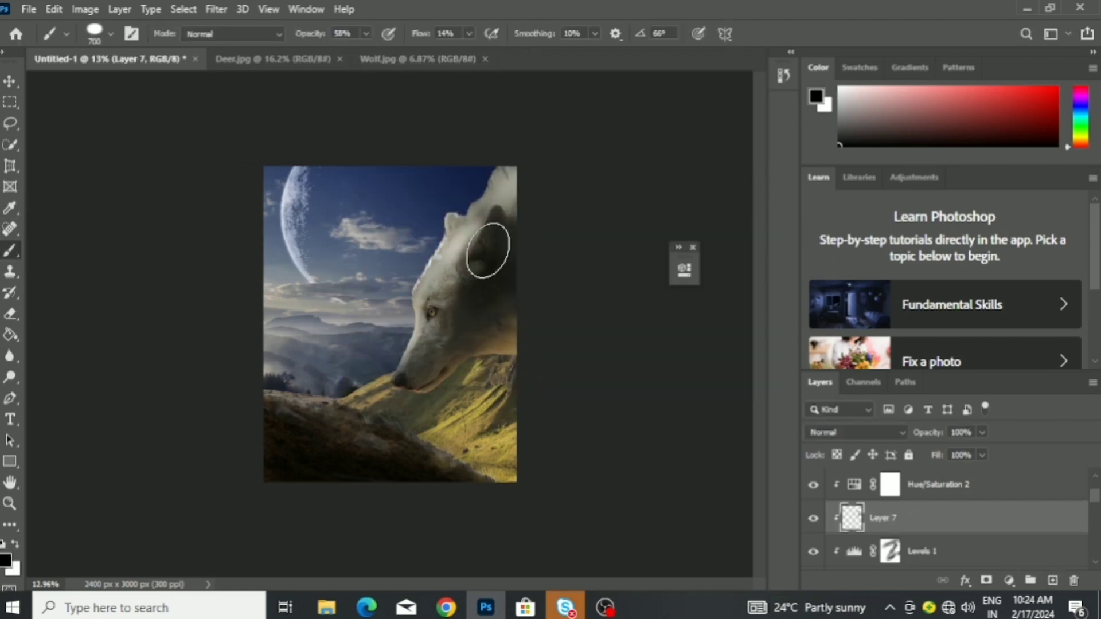
{"action": "left_click_drag", "start_coordinate": [487, 250], "coordinate": [499, 307]}
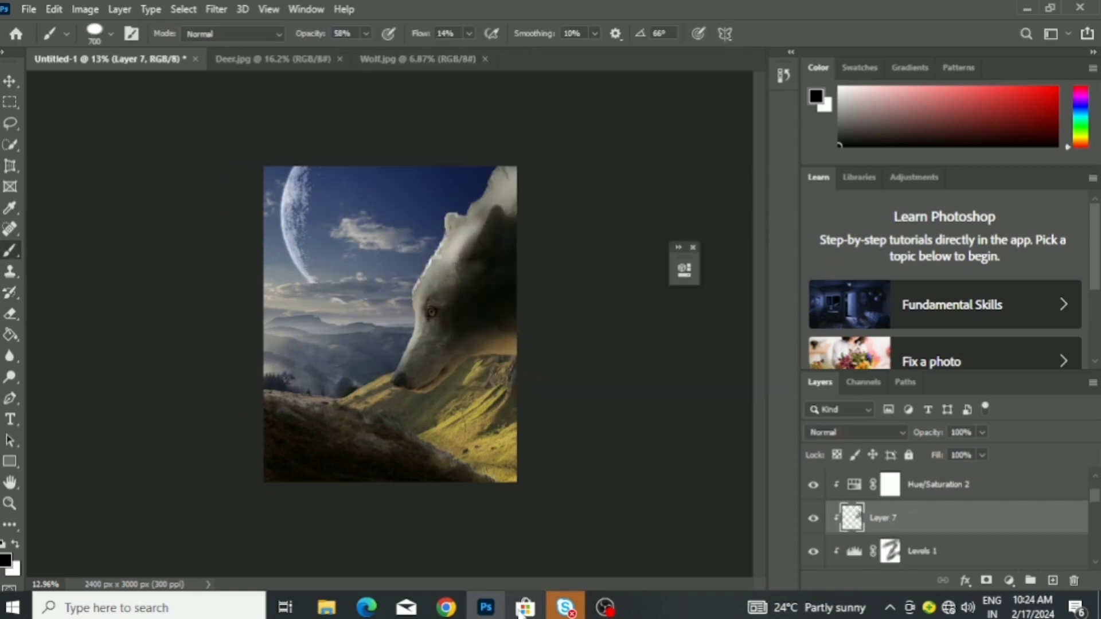
Drag Girl.jpg from Explorer onto the canvas.
{"action": "left_click", "coordinate": [519, 612]}
{"action": "scroll", "coordinate": [687, 402], "scroll_direction": "down", "scroll_amount": 3}
{"action": "left_click_drag", "start_coordinate": [979, 430], "coordinate": [338, 390]}
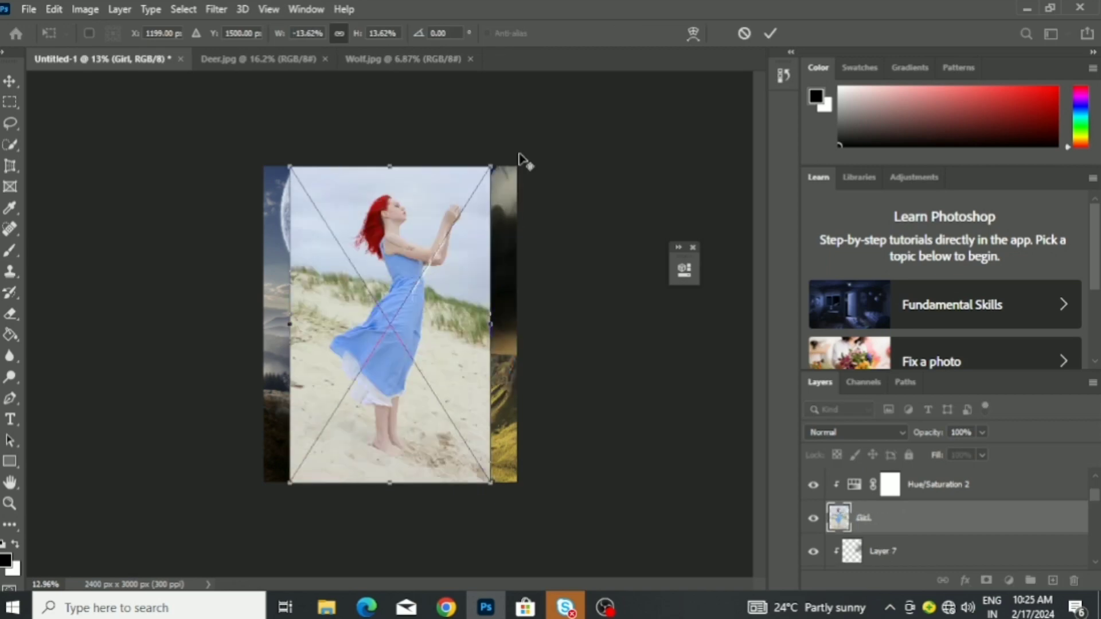
Place the Girl photo smaller and mask her out of the beach using Select Subject.
{"action": "left_click_drag", "start_coordinate": [519, 160], "coordinate": [409, 352]}
{"action": "key", "text": "Return"}
{"action": "key", "text": "w"}
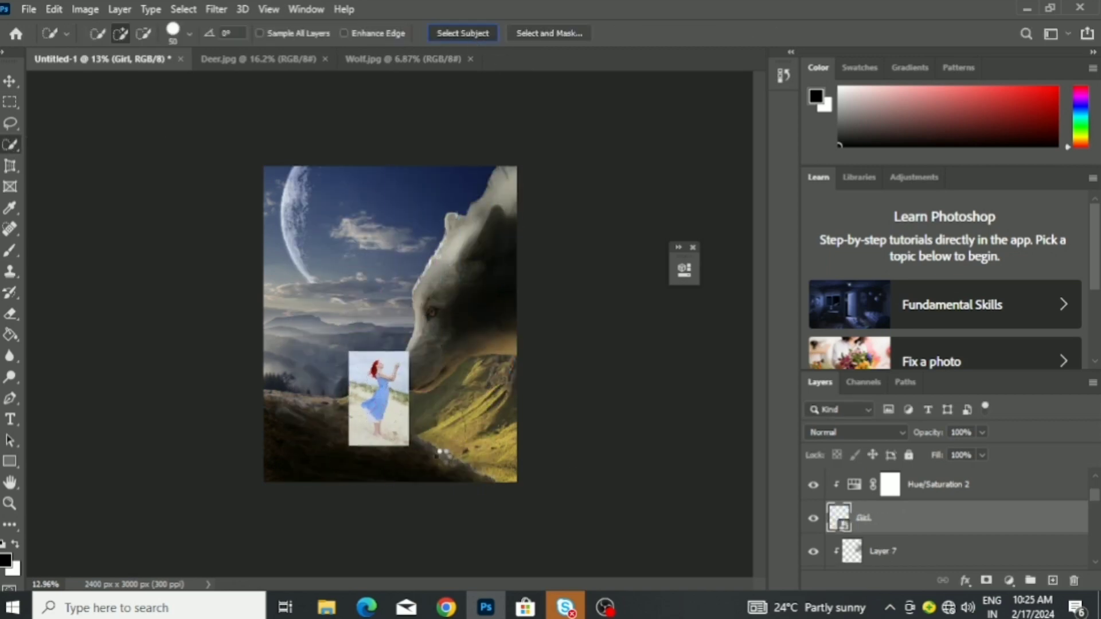
{"action": "left_click", "coordinate": [462, 33]}
{"action": "scroll", "coordinate": [378, 401], "scroll_direction": "up", "scroll_amount": 3}
{"action": "left_click", "coordinate": [986, 580]}
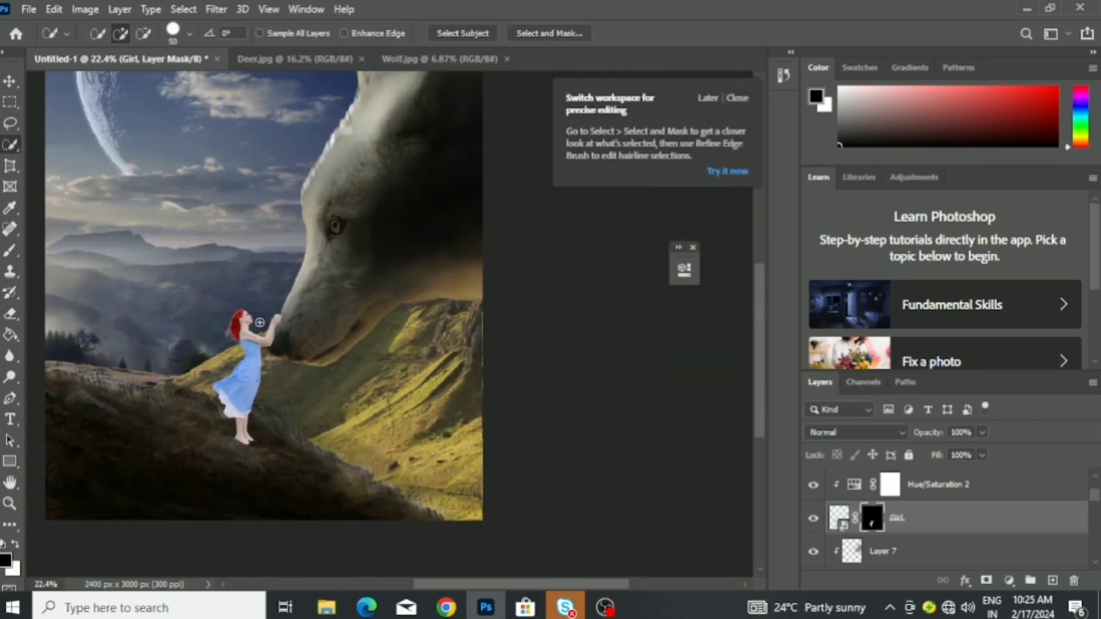
Scale and move the girl onto the hillside below the wolf's muzzle.
{"action": "key", "text": "ctrl+t"}
{"action": "scroll", "coordinate": [252, 438], "scroll_direction": "up", "scroll_amount": 3}
{"action": "scroll", "coordinate": [252, 438], "scroll_direction": "down", "scroll_amount": 3}
{"action": "left_click_drag", "start_coordinate": [307, 258], "coordinate": [233, 295]}
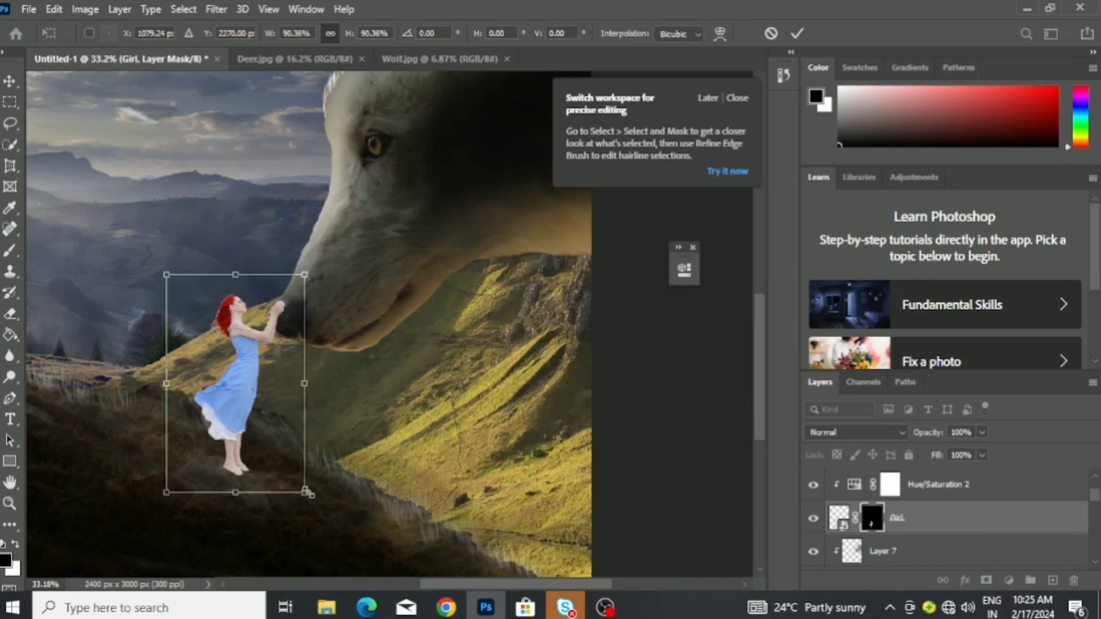
{"action": "scroll", "coordinate": [229, 278], "scroll_direction": "up", "scroll_amount": 4}
{"action": "key", "text": "Return"}
{"action": "scroll", "coordinate": [305, 234], "scroll_direction": "up", "scroll_amount": 3}
Set up a smaller eraser and add an empty Layer 8 above the girl.
{"action": "key", "text": "e"}
{"action": "key", "text": "bracketleft"}
{"action": "key", "text": "bracketleft"}
{"action": "key", "text": "bracketleft"}
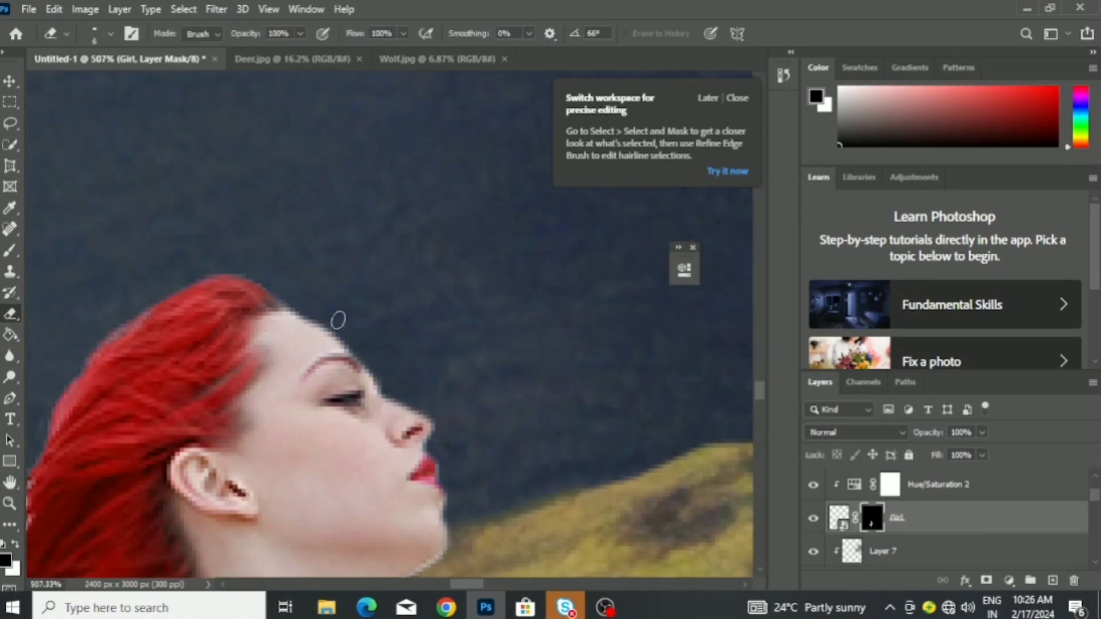
{"action": "scroll", "coordinate": [340, 320], "scroll_direction": "down", "scroll_amount": 3}
{"action": "left_click", "coordinate": [1052, 580]}
{"action": "scroll", "coordinate": [335, 231], "scroll_direction": "down", "scroll_amount": 5}
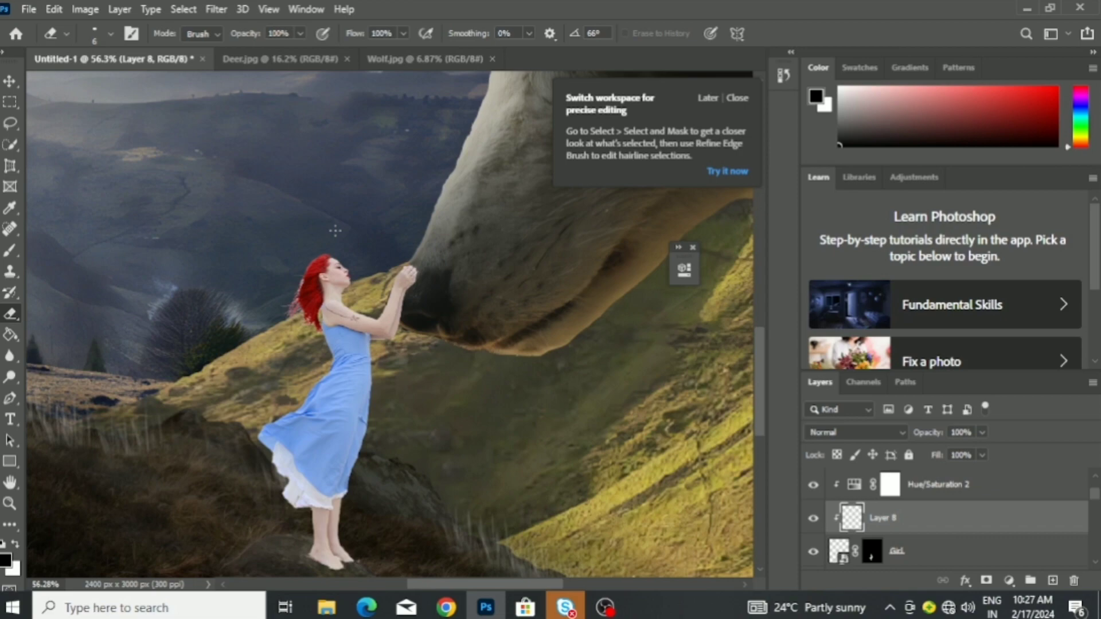
Erase the Girl layer's cutout edges around her chin, hands and hair.
{"action": "scroll", "coordinate": [336, 230], "scroll_direction": "up", "scroll_amount": 5}
{"action": "left_click", "coordinate": [247, 285], "text": "ctrl"}
{"action": "scroll", "coordinate": [247, 286], "scroll_direction": "up", "scroll_amount": 3}
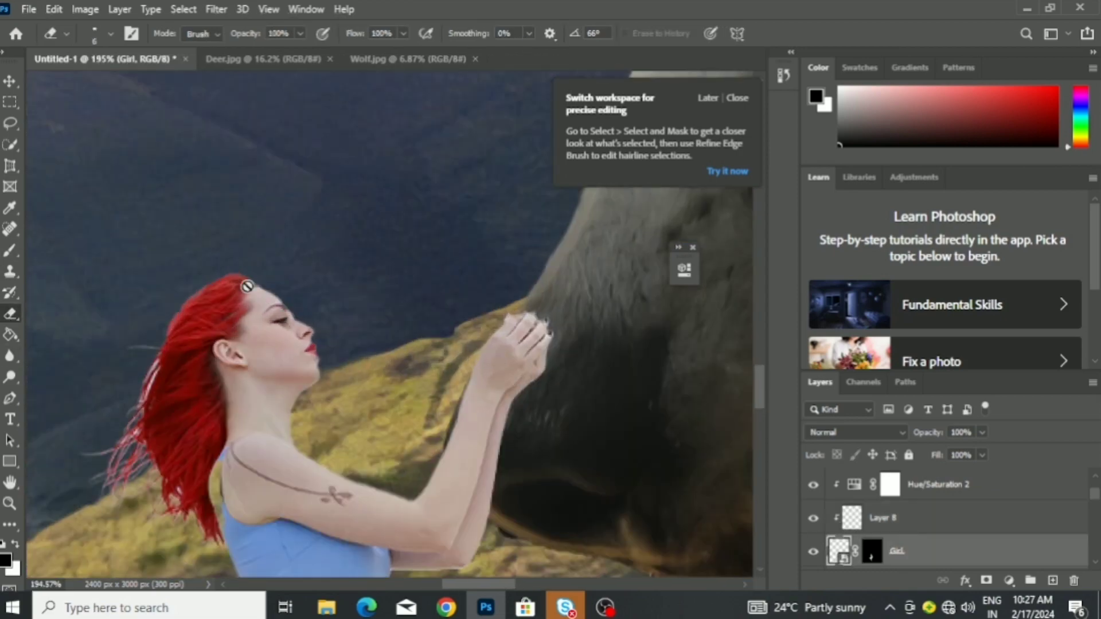
{"action": "scroll", "coordinate": [248, 285], "scroll_direction": "up", "scroll_amount": 3}
{"action": "scroll", "coordinate": [418, 454], "scroll_direction": "down", "scroll_amount": 3}
{"action": "scroll", "coordinate": [326, 299], "scroll_direction": "up", "scroll_amount": 4}
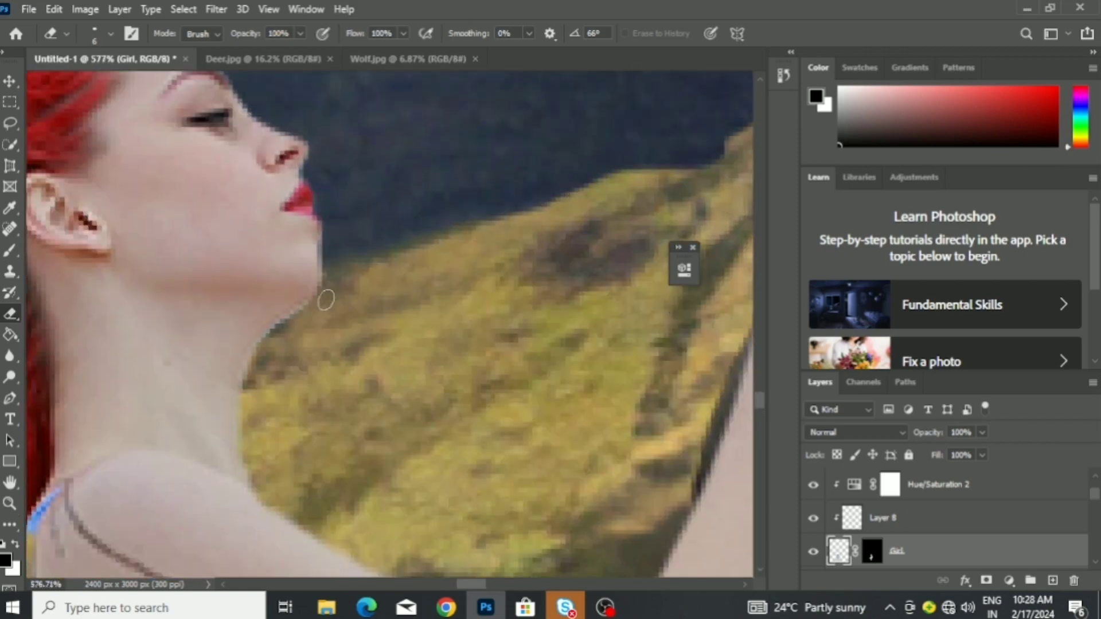
{"action": "scroll", "coordinate": [326, 299], "scroll_direction": "down", "scroll_amount": 4}
{"action": "scroll", "coordinate": [663, 197], "scroll_direction": "up", "scroll_amount": 5}
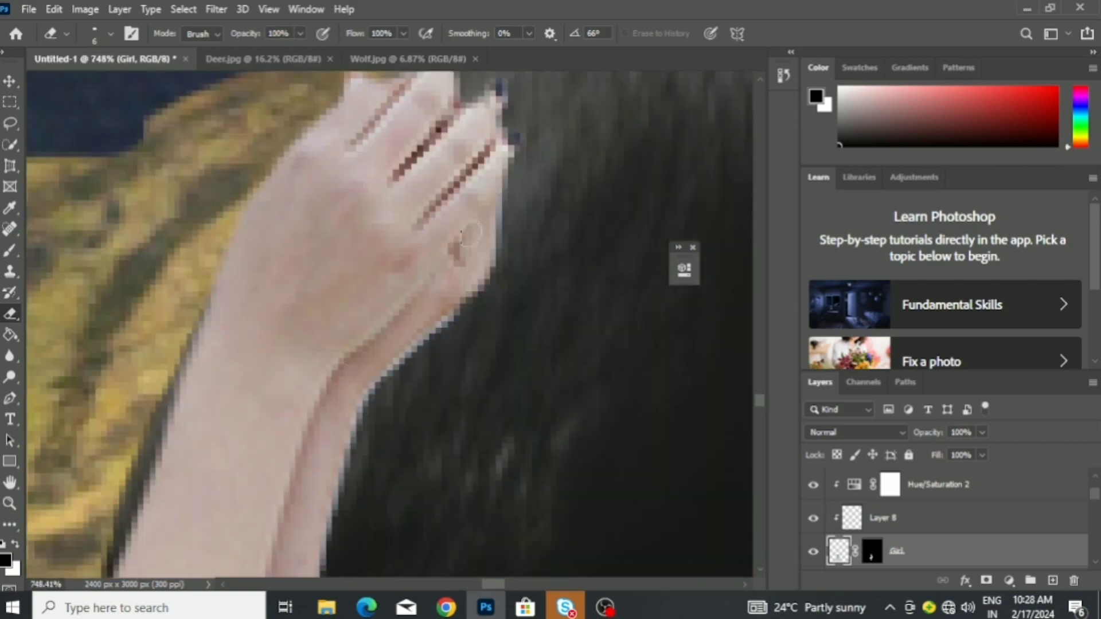
{"action": "scroll", "coordinate": [469, 234], "scroll_direction": "down", "scroll_amount": 2}
{"action": "scroll", "coordinate": [463, 270], "scroll_direction": "down", "scroll_amount": 2}
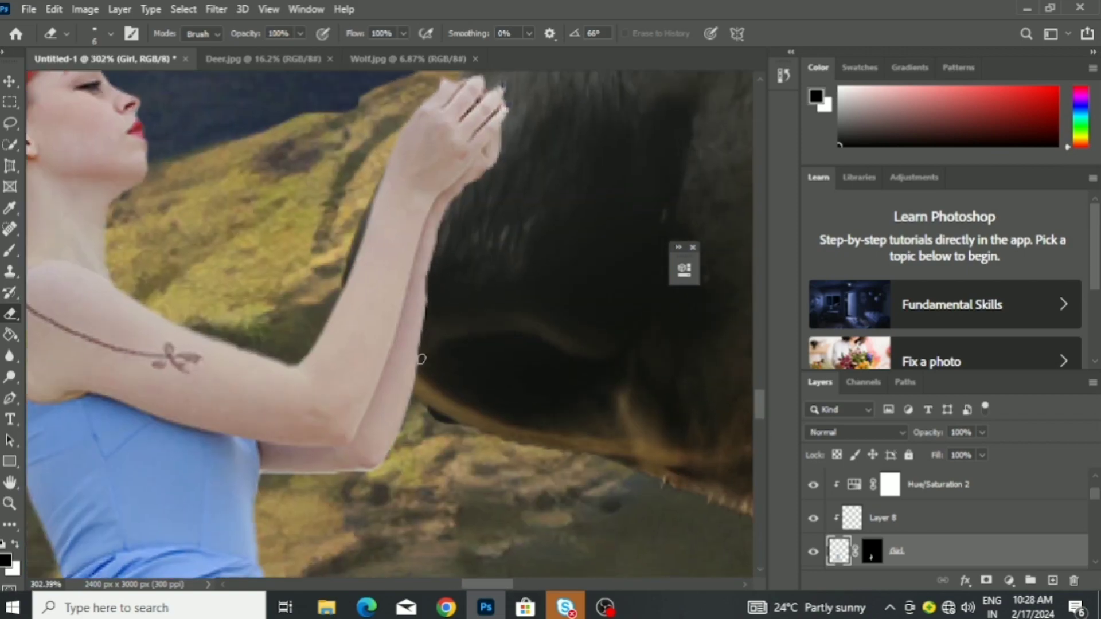
{"action": "scroll", "coordinate": [359, 475], "scroll_direction": "down", "scroll_amount": 4}
{"action": "scroll", "coordinate": [319, 101], "scroll_direction": "up", "scroll_amount": 4}
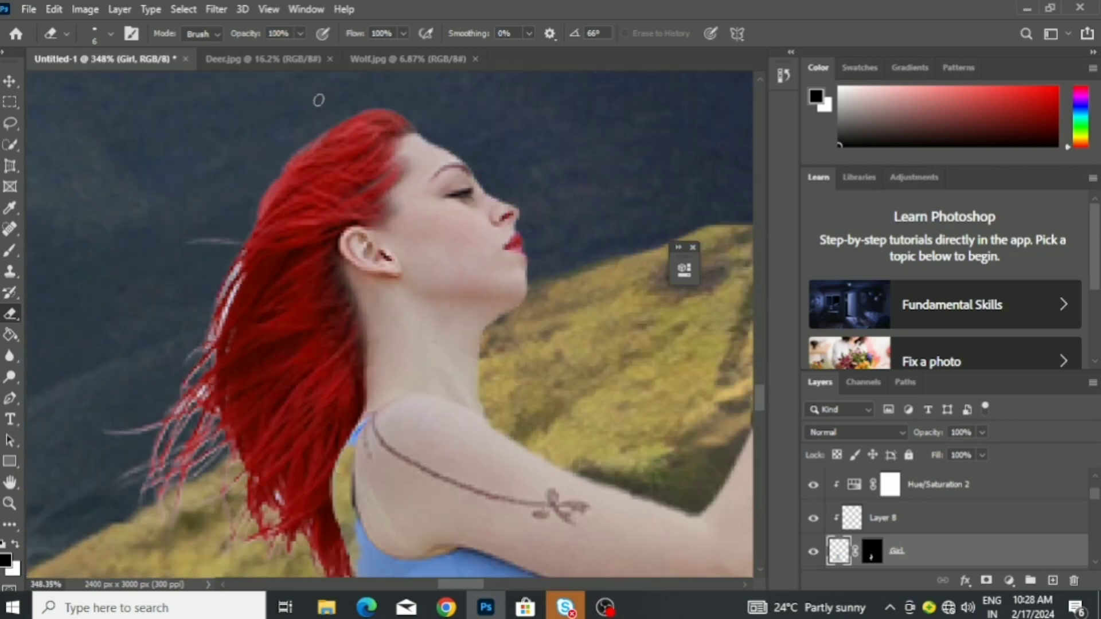
{"action": "scroll", "coordinate": [239, 262], "scroll_direction": "up", "scroll_amount": 2}
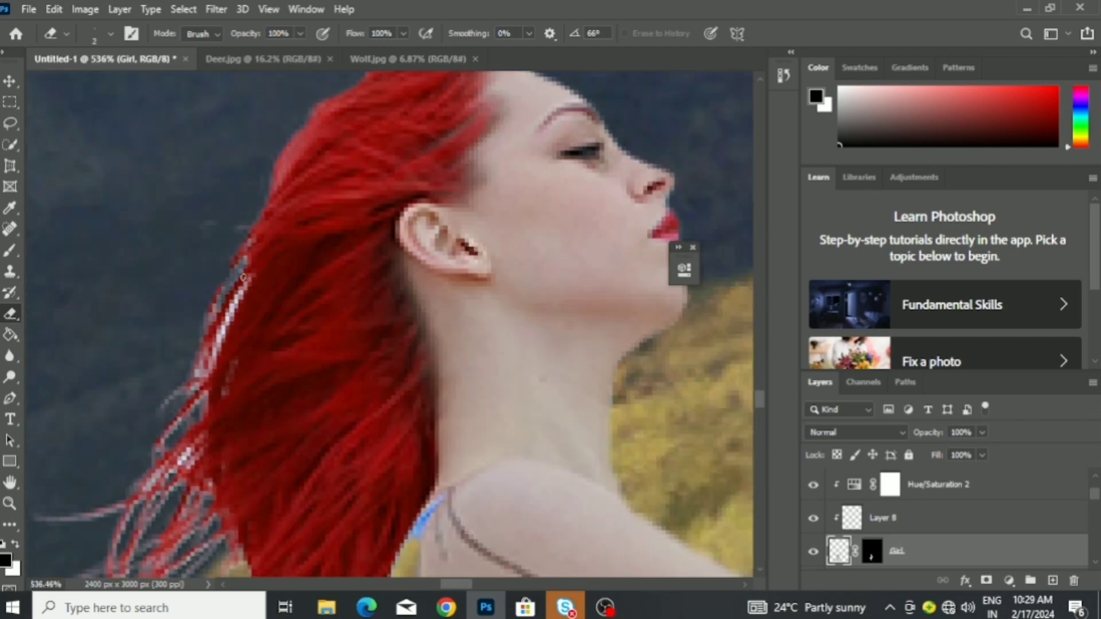
{"action": "scroll", "coordinate": [139, 498], "scroll_direction": "down", "scroll_amount": 8}
{"action": "scroll", "coordinate": [467, 438], "scroll_direction": "down", "scroll_amount": 5}
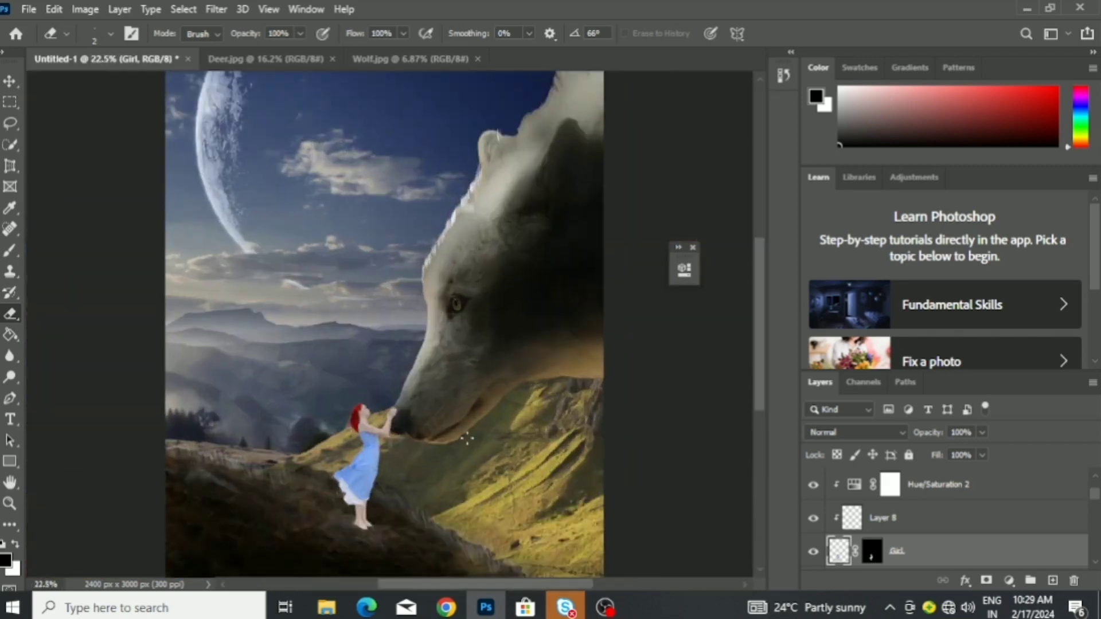
Add a clipped Hue/Saturation 4 layer on the girl: Hue +5, Saturation -7, Lightness -49.
{"action": "left_click", "coordinate": [1008, 580]}
{"action": "left_click", "coordinate": [1004, 378]}
{"action": "left_click_drag", "start_coordinate": [546, 375], "coordinate": [557, 376]}
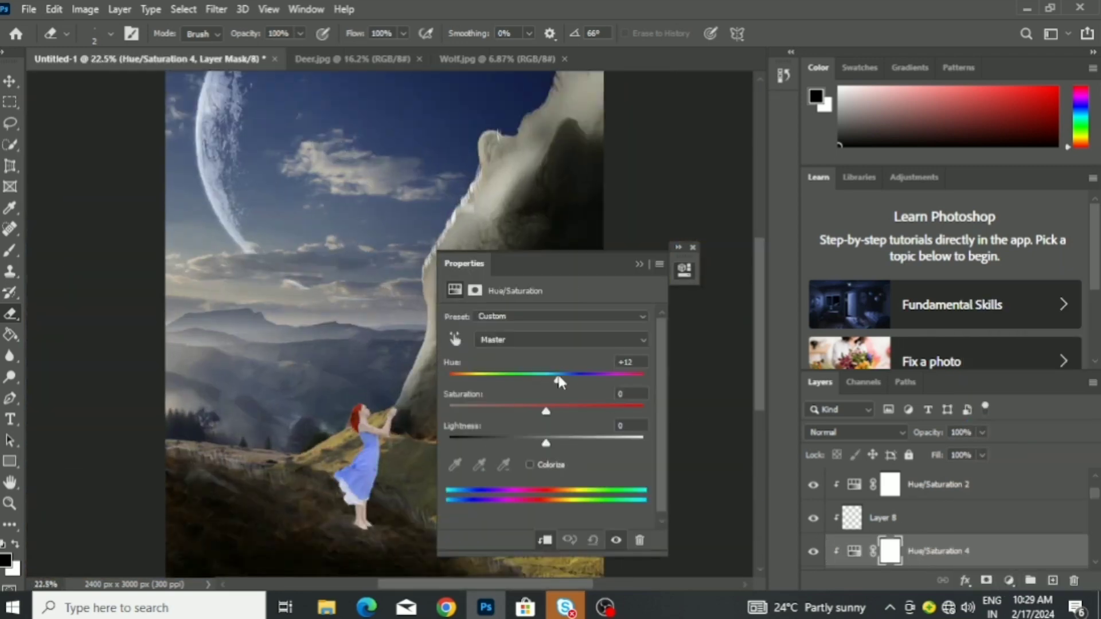
{"action": "left_click_drag", "start_coordinate": [545, 441], "coordinate": [491, 442]}
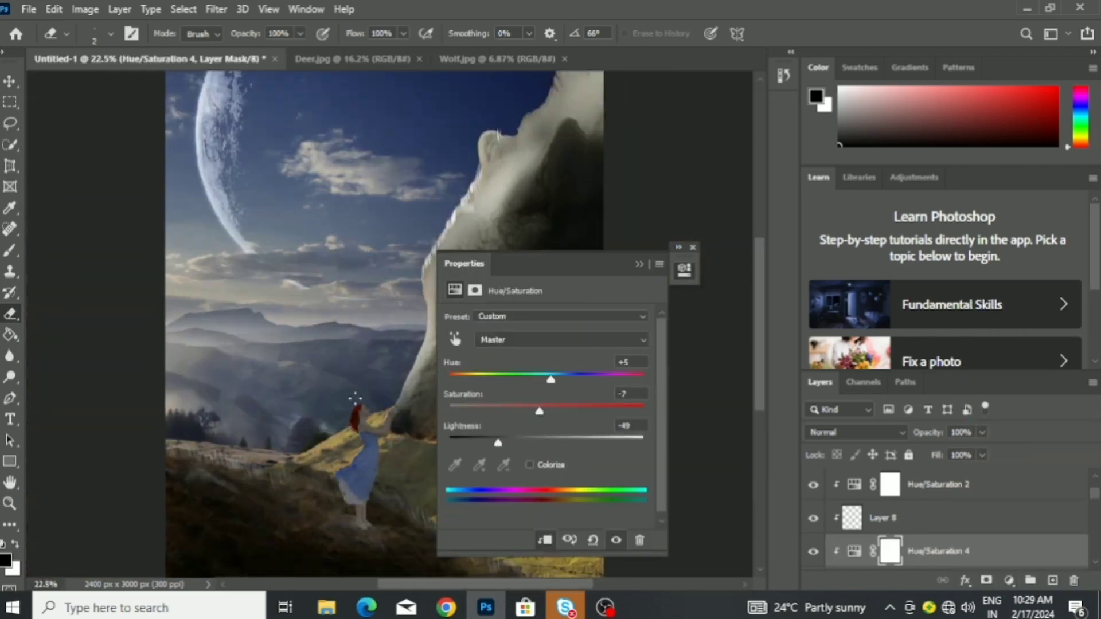
{"action": "key", "text": "b"}
{"action": "scroll", "coordinate": [246, 344], "scroll_direction": "up", "scroll_amount": 2}
{"action": "scroll", "coordinate": [231, 453], "scroll_direction": "up", "scroll_amount": 2}
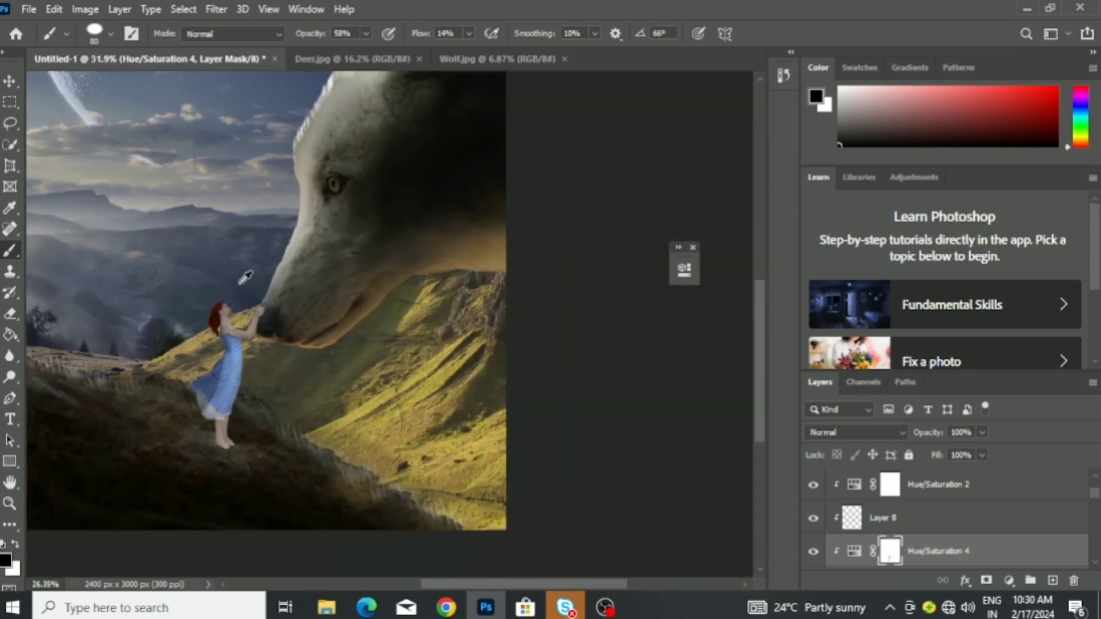
{"action": "scroll", "coordinate": [349, 344], "scroll_direction": "down", "scroll_amount": 3}
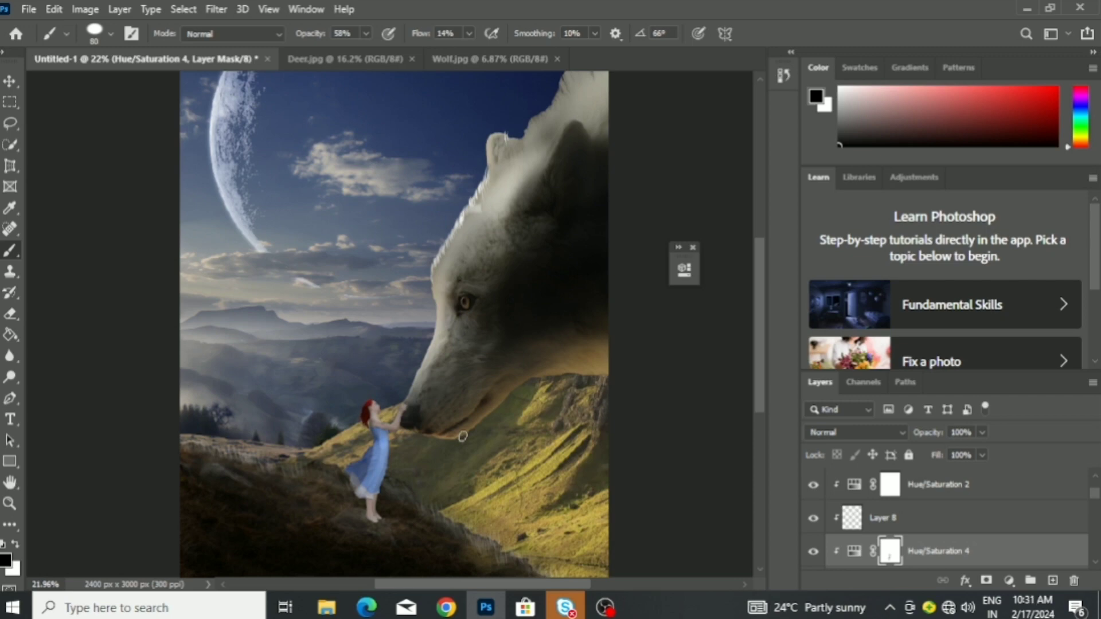
Add a Levels 2 adjustment for the girl with output white lowered to 33.
{"action": "left_click", "coordinate": [1008, 580]}
{"action": "left_click", "coordinate": [996, 361]}
{"action": "left_click_drag", "start_coordinate": [646, 481], "coordinate": [492, 482]}
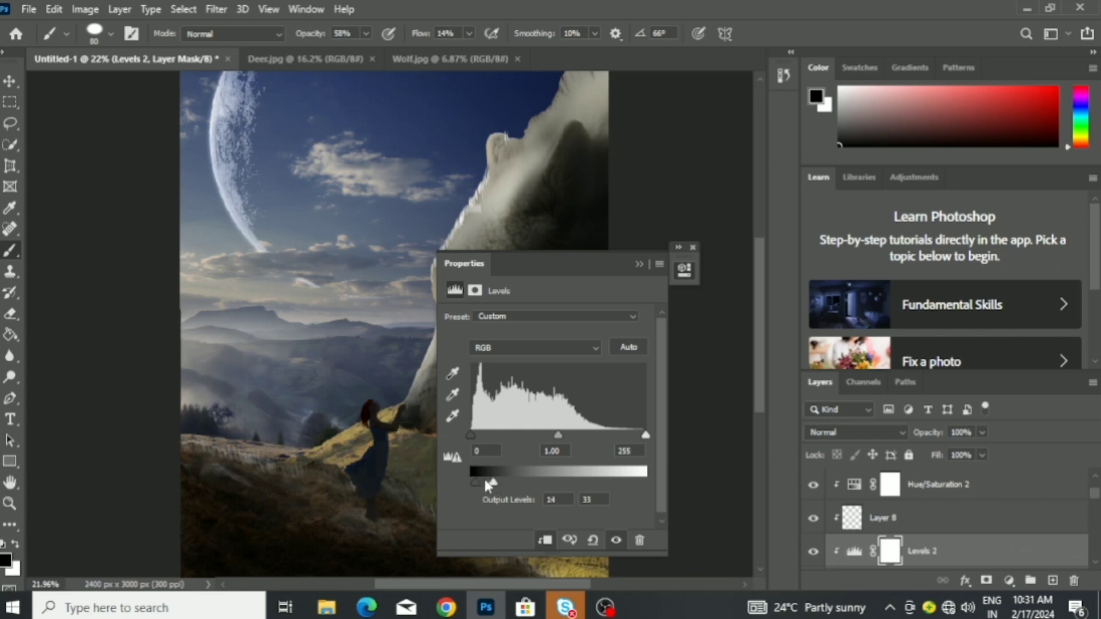
{"action": "left_click", "coordinate": [639, 264]}
{"action": "scroll", "coordinate": [381, 381], "scroll_direction": "up", "scroll_amount": 10}
Paint light highlight strokes across the girl's dress folds and hem.
{"action": "key", "text": "bracketleft"}
{"action": "key", "text": "bracketleft"}
{"action": "key", "text": "bracketleft"}
{"action": "left_click_drag", "start_coordinate": [383, 331], "coordinate": [445, 314]}
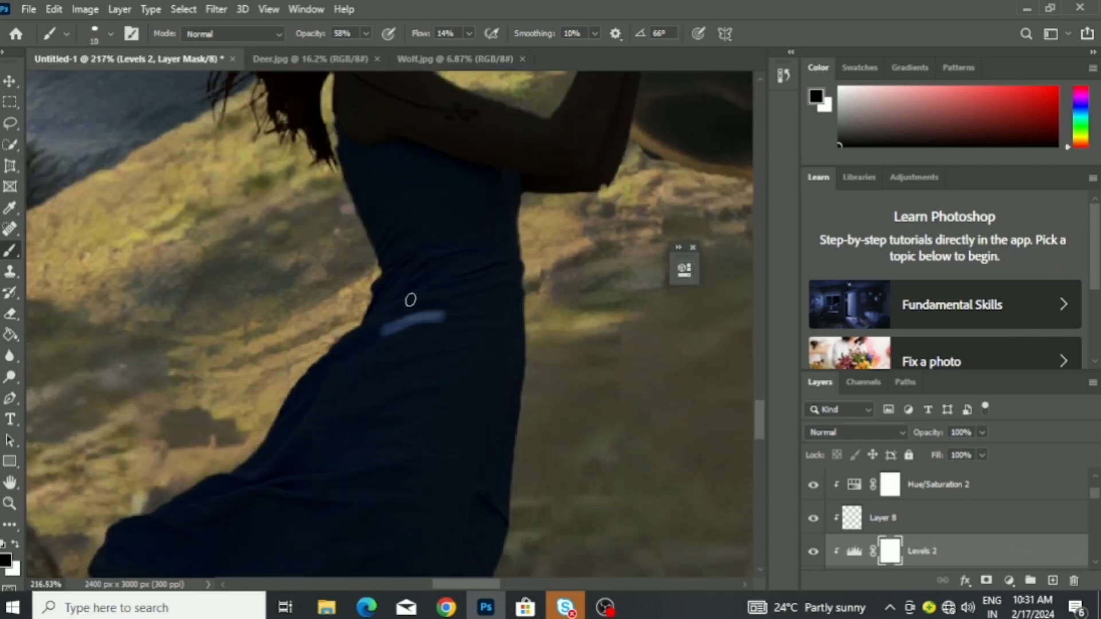
{"action": "left_click_drag", "start_coordinate": [390, 290], "coordinate": [459, 253]}
{"action": "left_click_drag", "start_coordinate": [358, 380], "coordinate": [454, 348]}
{"action": "scroll", "coordinate": [360, 496], "scroll_direction": "down", "scroll_amount": 5}
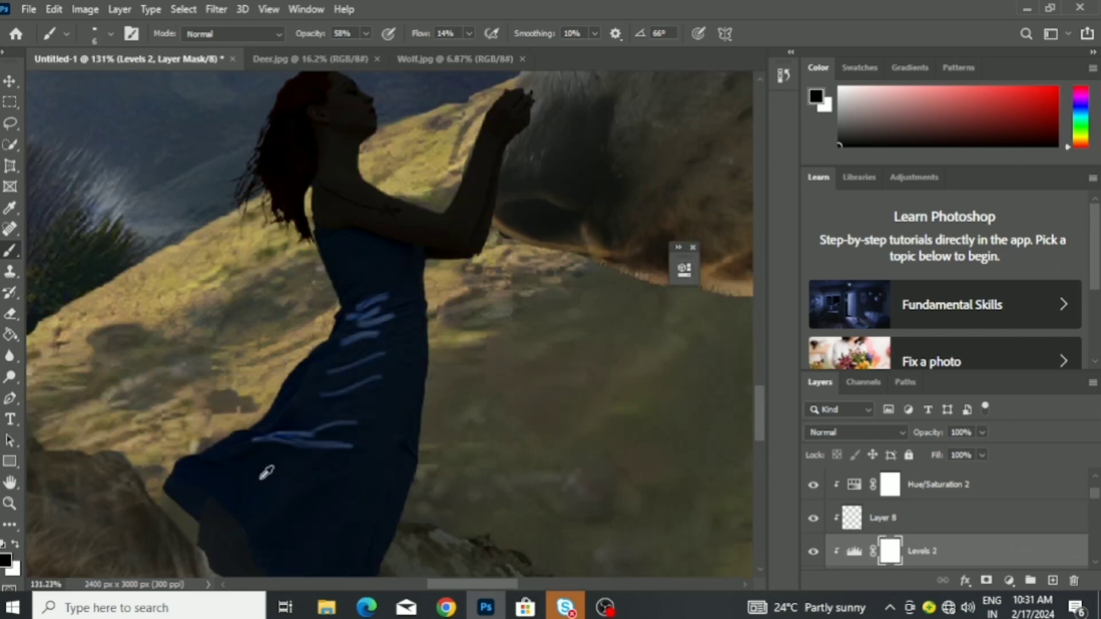
{"action": "scroll", "coordinate": [265, 467], "scroll_direction": "up", "scroll_amount": 4}
{"action": "left_click_drag", "start_coordinate": [265, 485], "coordinate": [180, 474]}
{"action": "scroll", "coordinate": [317, 241], "scroll_direction": "down", "scroll_amount": 2}
Paint a rim light along the girl's upper arm, forearm and hand.
{"action": "key", "text": "bracketright"}
{"action": "key", "text": "bracketright"}
{"action": "key", "text": "bracketright"}
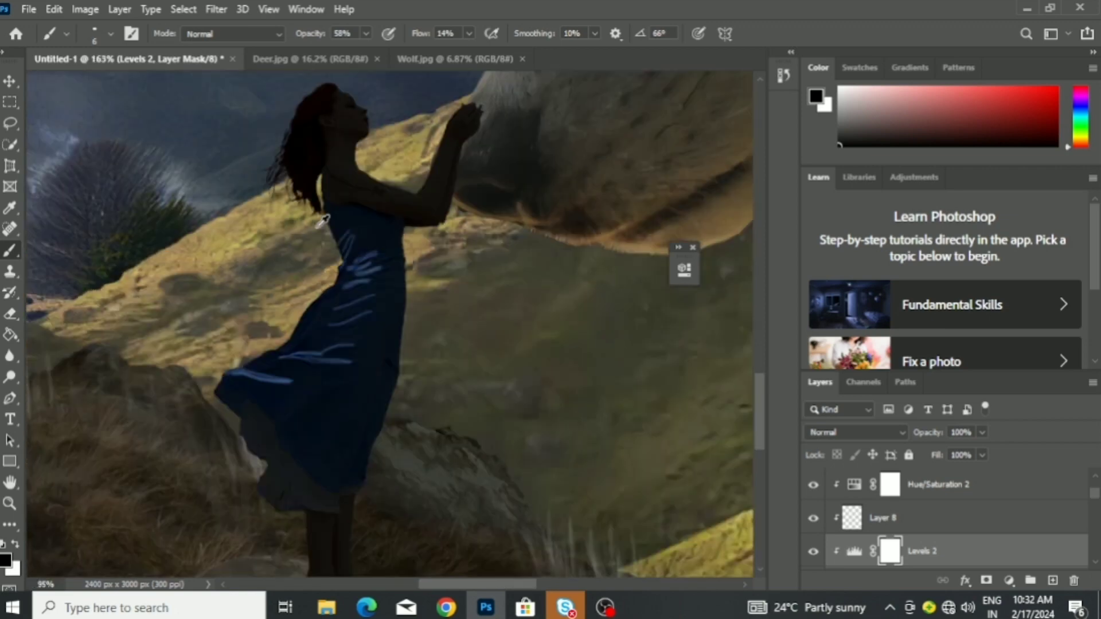
{"action": "scroll", "coordinate": [337, 236], "scroll_direction": "down", "scroll_amount": 2}
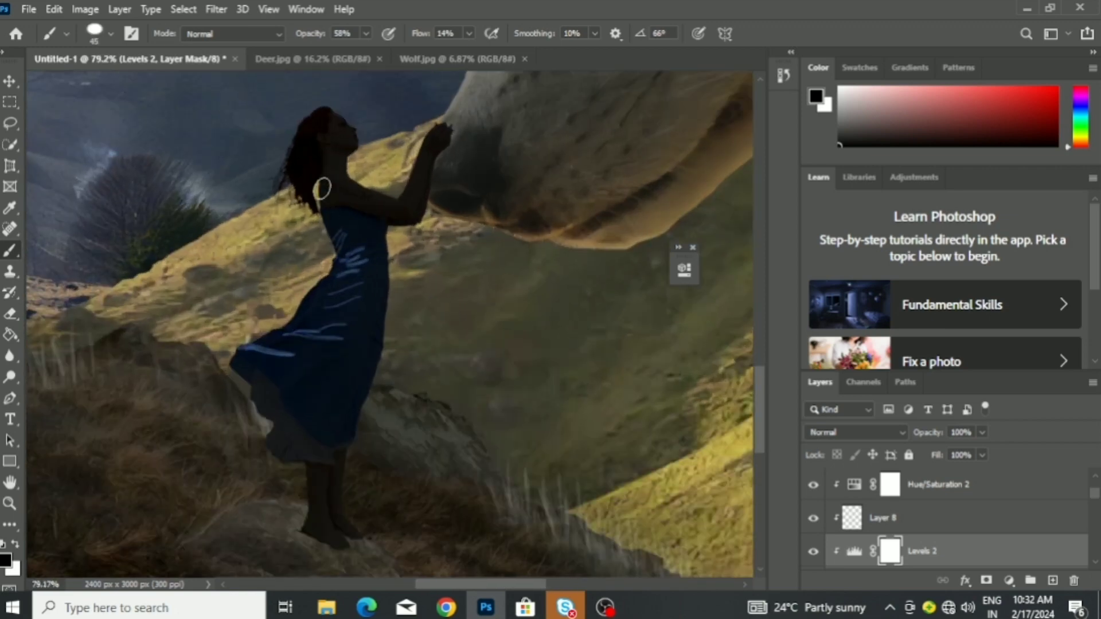
{"action": "scroll", "coordinate": [323, 188], "scroll_direction": "up", "scroll_amount": 6}
{"action": "key", "text": "bracketleft"}
{"action": "key", "text": "bracketleft"}
{"action": "key", "text": "bracketleft"}
{"action": "mouse_move", "coordinate": [344, 326]}
{"action": "left_mouse_down"}
{"action": "mouse_move", "coordinate": [207, 258]}
{"action": "mouse_move", "coordinate": [444, 373]}
{"action": "left_mouse_up"}
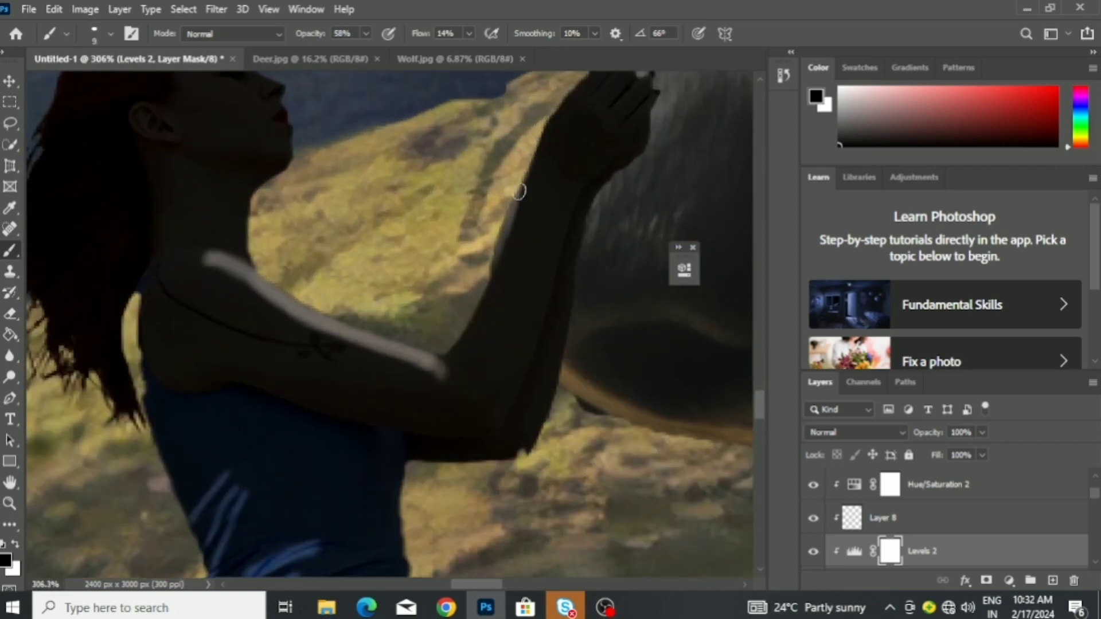
{"action": "left_click_drag", "start_coordinate": [519, 191], "coordinate": [441, 360]}
{"action": "mouse_move", "coordinate": [502, 206]}
{"action": "left_mouse_down"}
{"action": "mouse_move", "coordinate": [447, 361]}
{"action": "mouse_move", "coordinate": [567, 123]}
{"action": "left_mouse_up"}
{"action": "scroll", "coordinate": [581, 172], "scroll_direction": "up", "scroll_amount": 2}
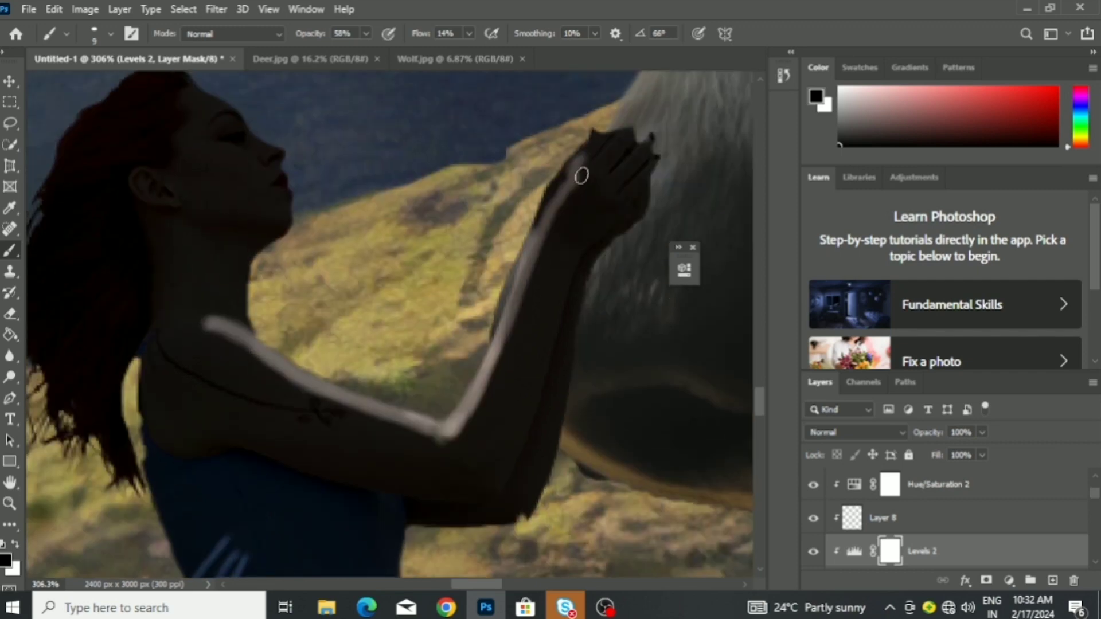
{"action": "mouse_move", "coordinate": [582, 172]}
{"action": "left_mouse_down"}
{"action": "mouse_move", "coordinate": [570, 148]}
{"action": "mouse_move", "coordinate": [634, 130]}
{"action": "left_mouse_up"}
{"action": "scroll", "coordinate": [634, 130], "scroll_direction": "down", "scroll_amount": 6}
{"action": "scroll", "coordinate": [367, 458], "scroll_direction": "up", "scroll_amount": 3}
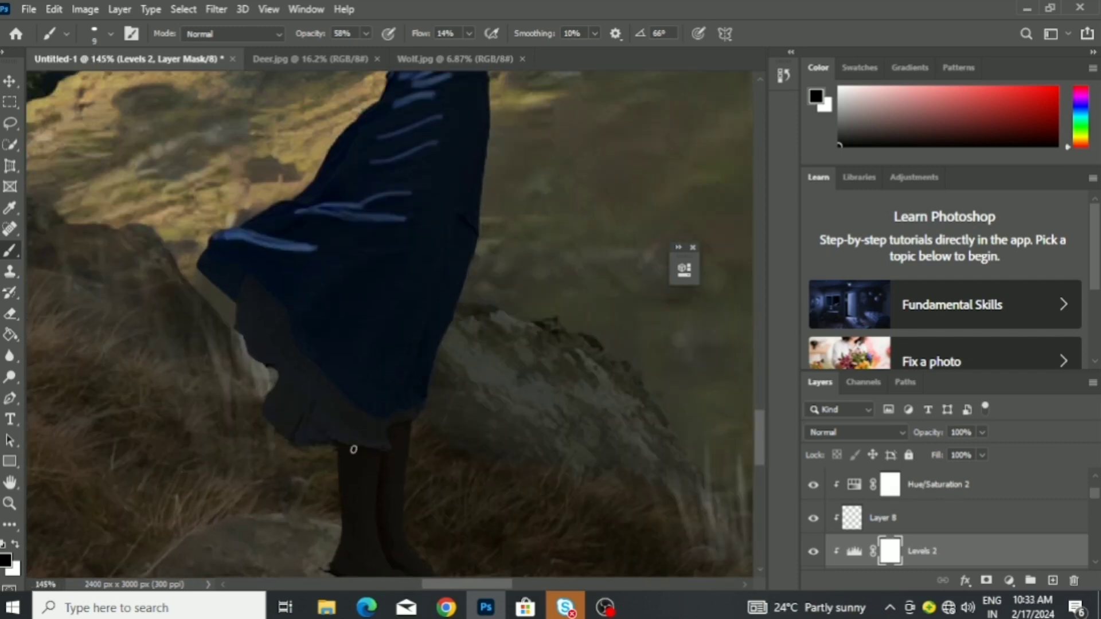
Paint light strokes along the girl's legs and feet, undoing one miss.
{"action": "left_click_drag", "start_coordinate": [353, 577], "coordinate": [352, 445]}
{"action": "scroll", "coordinate": [353, 444], "scroll_direction": "down", "scroll_amount": 2}
{"action": "left_click_drag", "start_coordinate": [313, 389], "coordinate": [404, 389]}
{"action": "left_click_drag", "start_coordinate": [344, 401], "coordinate": [397, 473]}
{"action": "key", "text": "ctrl+z"}
{"action": "key", "text": "bracketright"}
{"action": "key", "text": "bracketright"}
{"action": "mouse_move", "coordinate": [341, 324]}
{"action": "left_mouse_down"}
{"action": "mouse_move", "coordinate": [338, 402]}
{"action": "mouse_move", "coordinate": [396, 476]}
{"action": "mouse_move", "coordinate": [351, 447]}
{"action": "left_mouse_up"}
{"action": "scroll", "coordinate": [356, 365], "scroll_direction": "down", "scroll_amount": 5}
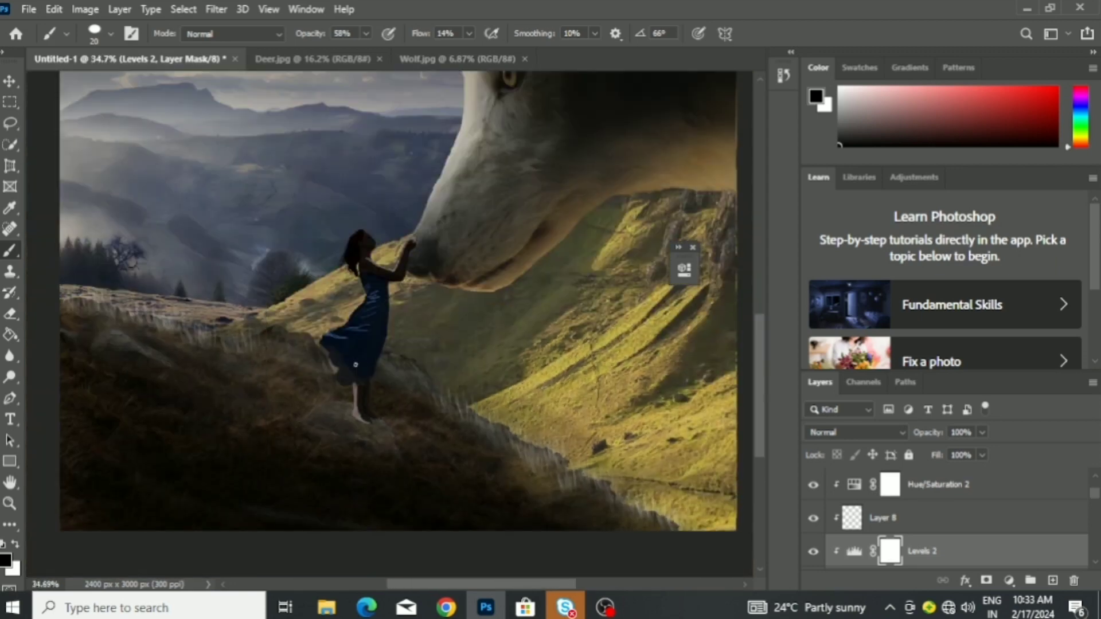
{"action": "scroll", "coordinate": [356, 365], "scroll_direction": "up", "scroll_amount": 4}
{"action": "scroll", "coordinate": [355, 365], "scroll_direction": "up", "scroll_amount": 3}
Add light rim strokes along the girl's neck and shoulder with a smaller brush.
{"action": "left_click_drag", "start_coordinate": [298, 270], "coordinate": [301, 344]}
{"action": "key", "text": "bracketleft"}
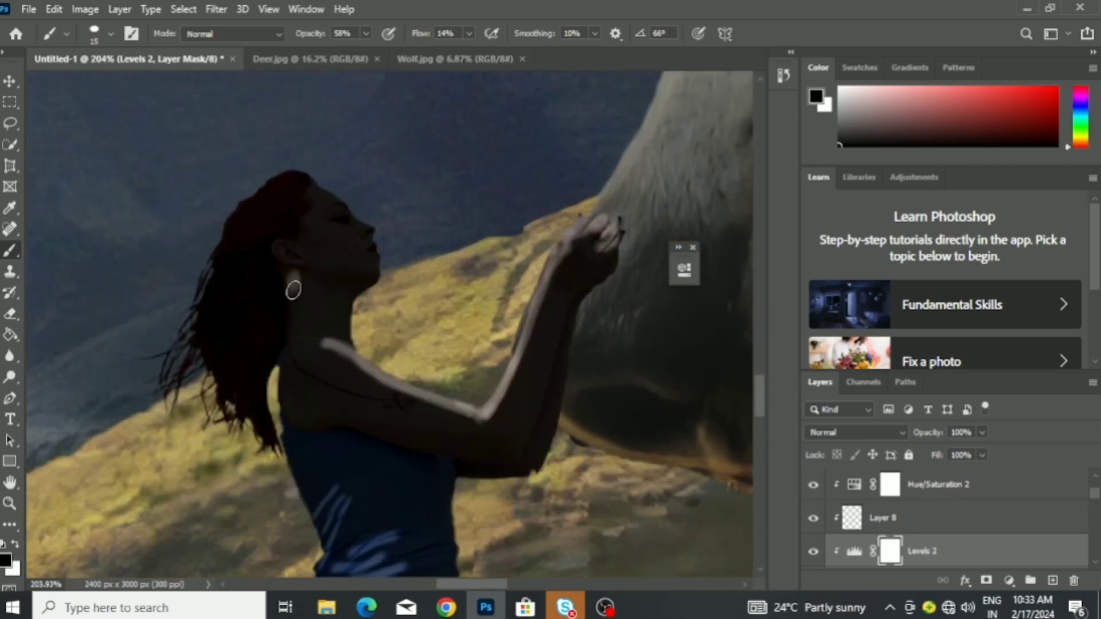
{"action": "left_click_drag", "start_coordinate": [298, 273], "coordinate": [304, 346]}
{"action": "scroll", "coordinate": [304, 347], "scroll_direction": "down", "scroll_amount": 1}
{"action": "scroll", "coordinate": [282, 405], "scroll_direction": "up", "scroll_amount": 4}
{"action": "key", "text": "bracketleft"}
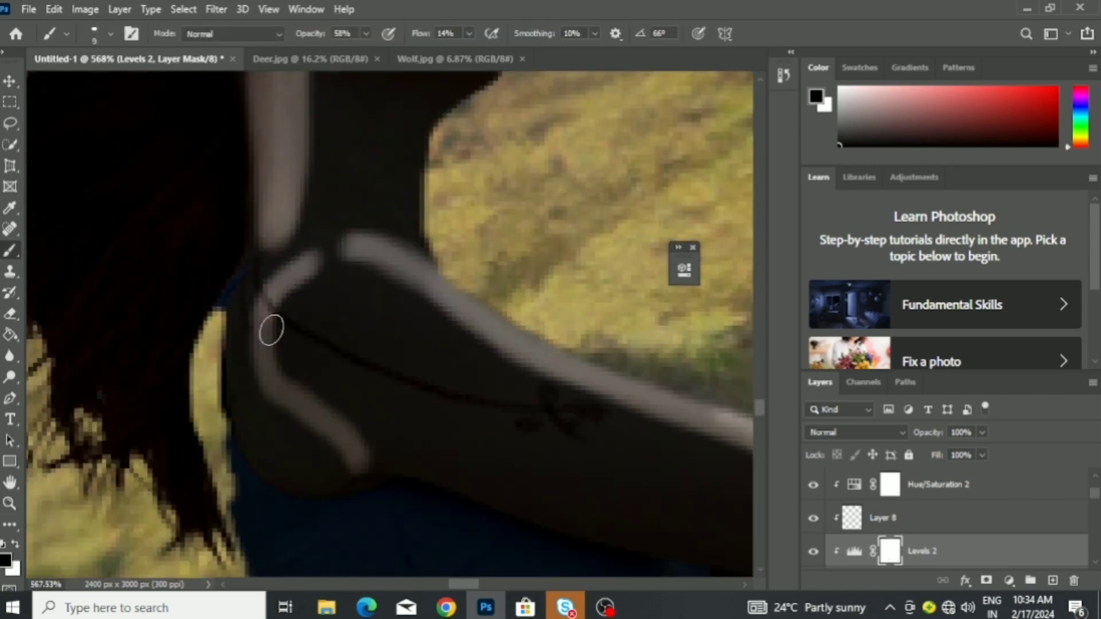
{"action": "mouse_move", "coordinate": [309, 221]}
{"action": "left_mouse_down"}
{"action": "mouse_move", "coordinate": [243, 402]}
{"action": "mouse_move", "coordinate": [344, 412]}
{"action": "left_mouse_up"}
{"action": "left_click_drag", "start_coordinate": [258, 275], "coordinate": [290, 363]}
{"action": "scroll", "coordinate": [290, 363], "scroll_direction": "down", "scroll_amount": 10}
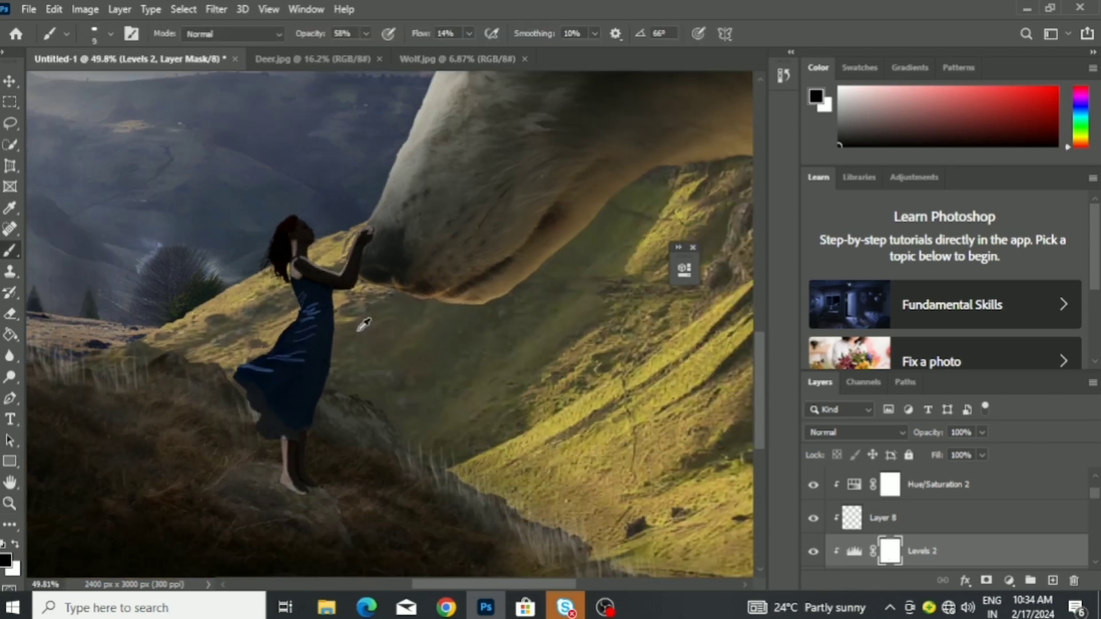
Brighten the upper and lower blue dress with a larger brush at 27% opacity.
{"action": "key", "text": "2"}
{"action": "key", "text": "7"}
{"action": "key", "text": "bracketright"}
{"action": "key", "text": "bracketright"}
{"action": "key", "text": "bracketright"}
{"action": "left_click_drag", "start_coordinate": [303, 298], "coordinate": [275, 375]}
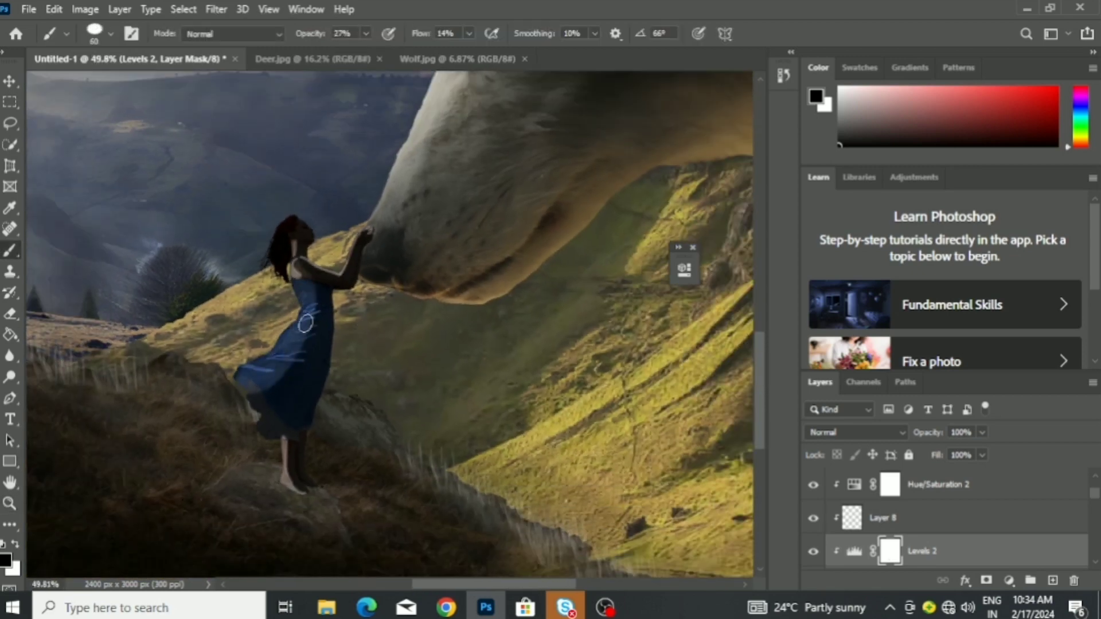
{"action": "left_click_drag", "start_coordinate": [305, 323], "coordinate": [286, 372]}
{"action": "scroll", "coordinate": [294, 267], "scroll_direction": "up", "scroll_amount": 3}
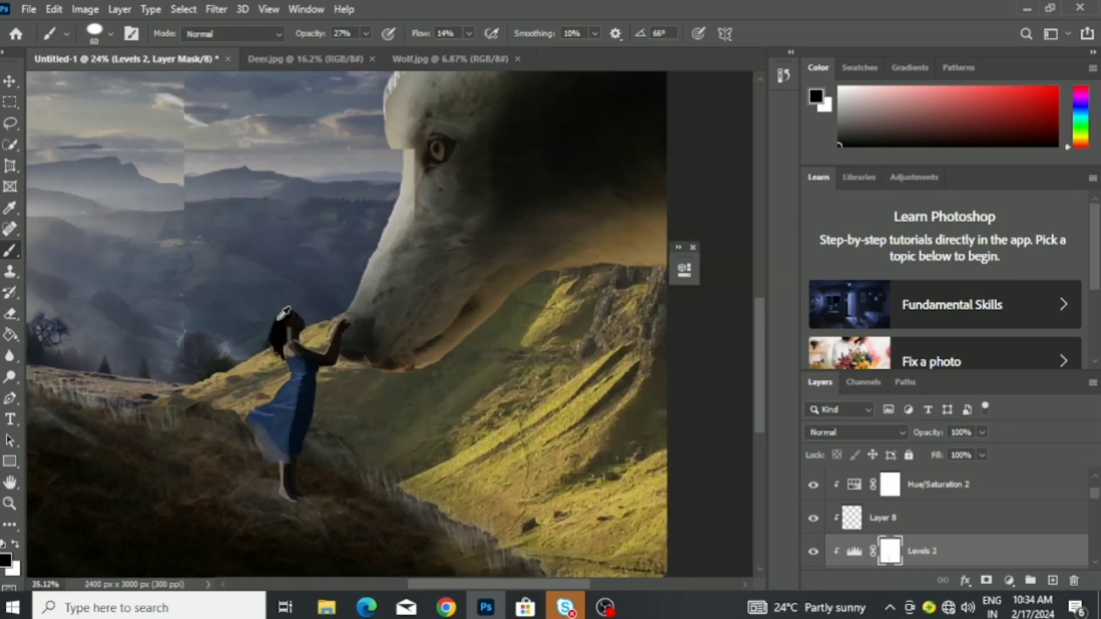
{"action": "scroll", "coordinate": [287, 344], "scroll_direction": "up", "scroll_amount": 2}
{"action": "scroll", "coordinate": [269, 488], "scroll_direction": "down", "scroll_amount": 3}
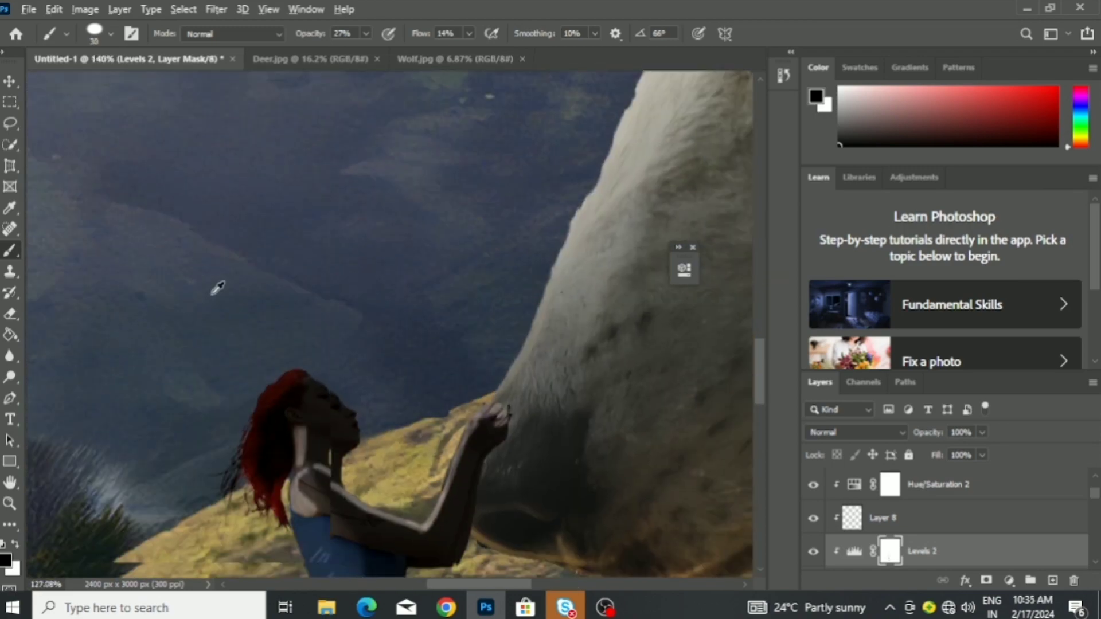
{"action": "scroll", "coordinate": [266, 441], "scroll_direction": "down", "scroll_amount": 3}
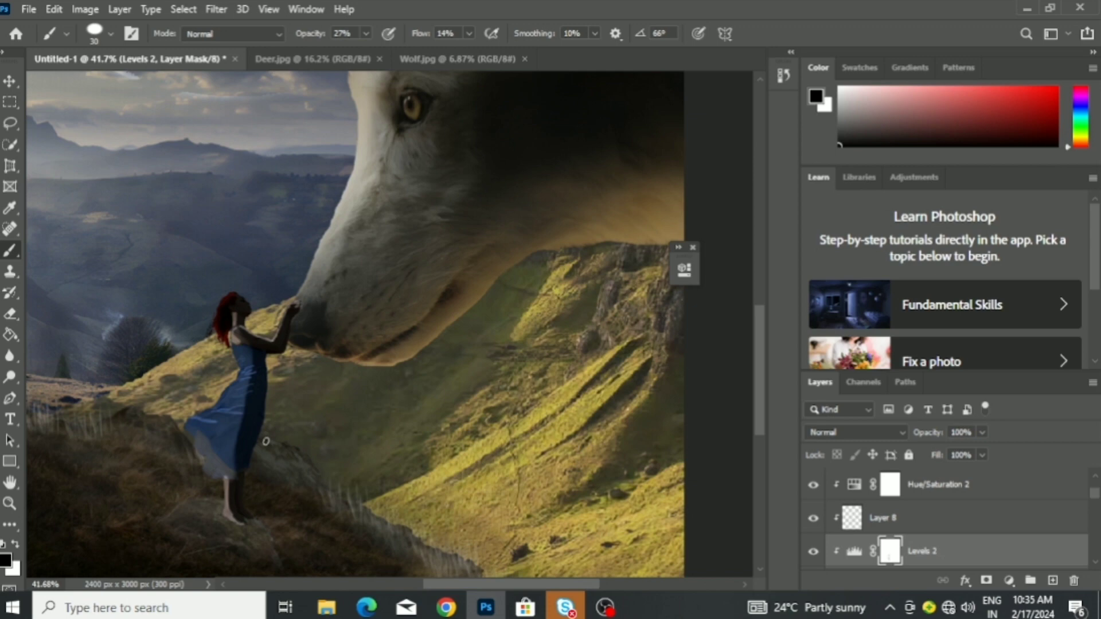
{"action": "scroll", "coordinate": [200, 314], "scroll_direction": "up", "scroll_amount": 10}
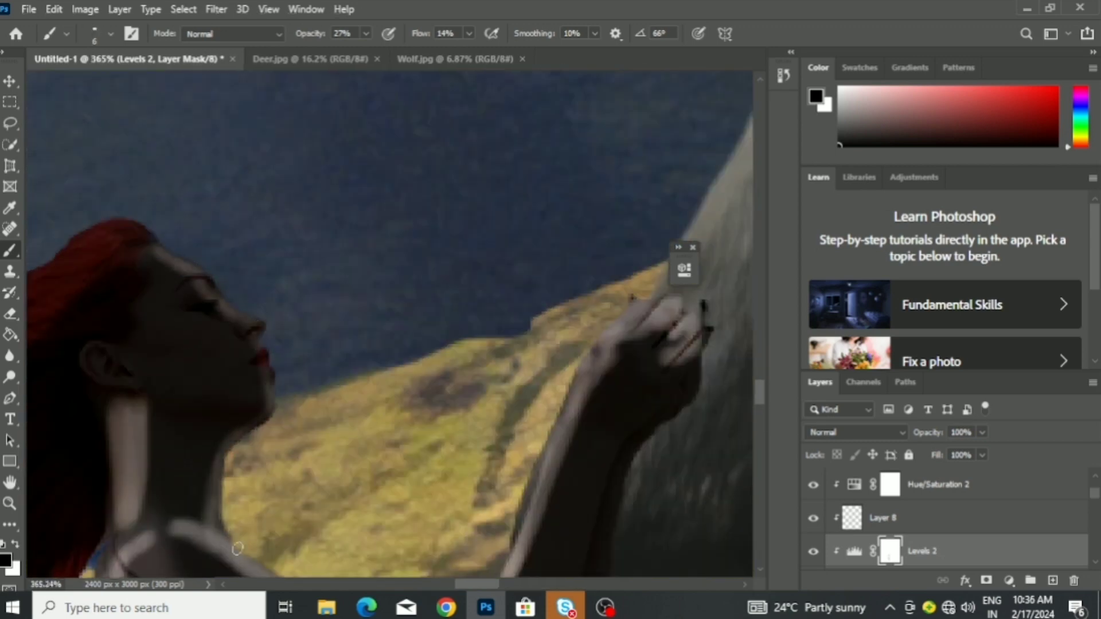
Select the Girl layer and review the highlighted girl.
{"action": "key", "text": "alt+bracketleft"}
{"action": "key", "text": "alt+bracketleft"}
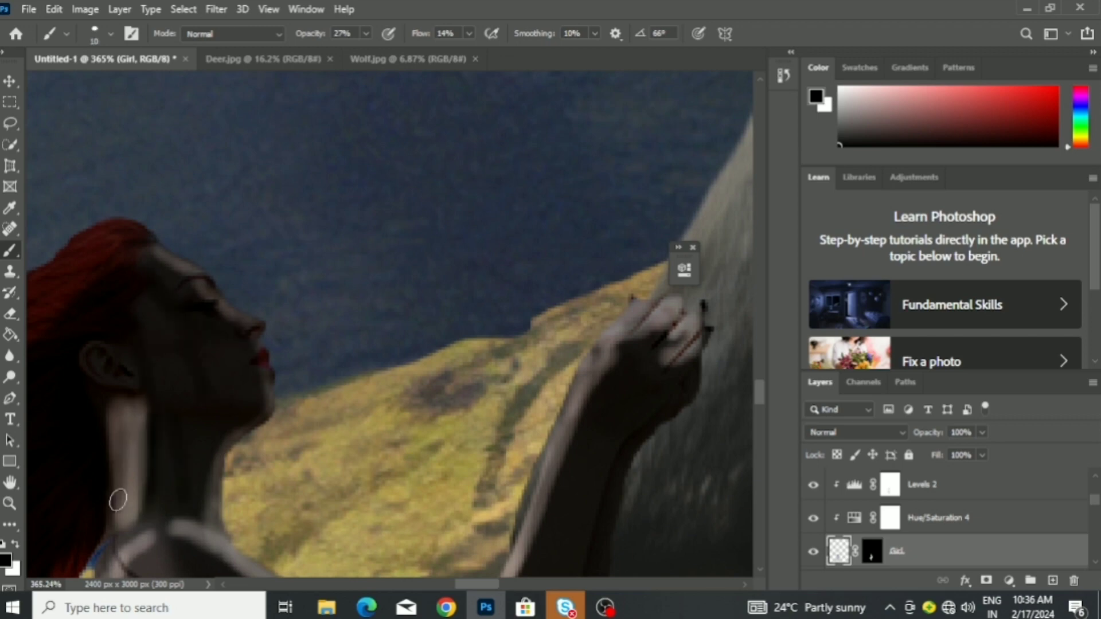
{"action": "scroll", "coordinate": [614, 275], "scroll_direction": "down", "scroll_amount": 3}
{"action": "scroll", "coordinate": [466, 380], "scroll_direction": "down", "scroll_amount": 2}
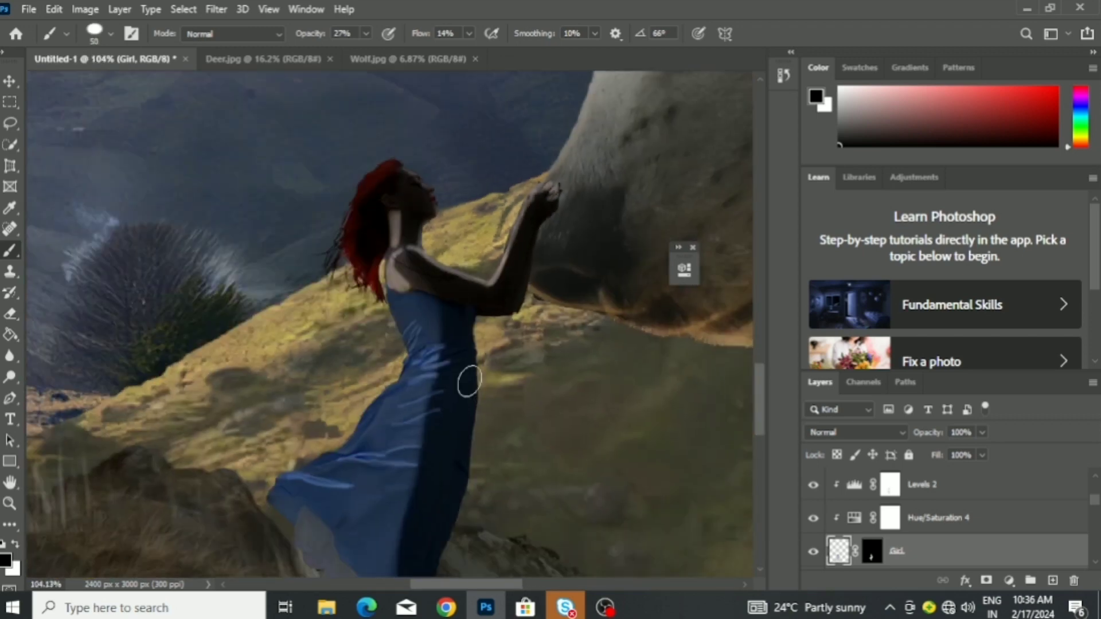
{"action": "scroll", "coordinate": [404, 434], "scroll_direction": "down", "scroll_amount": 1}
{"action": "scroll", "coordinate": [363, 238], "scroll_direction": "down", "scroll_amount": 3}
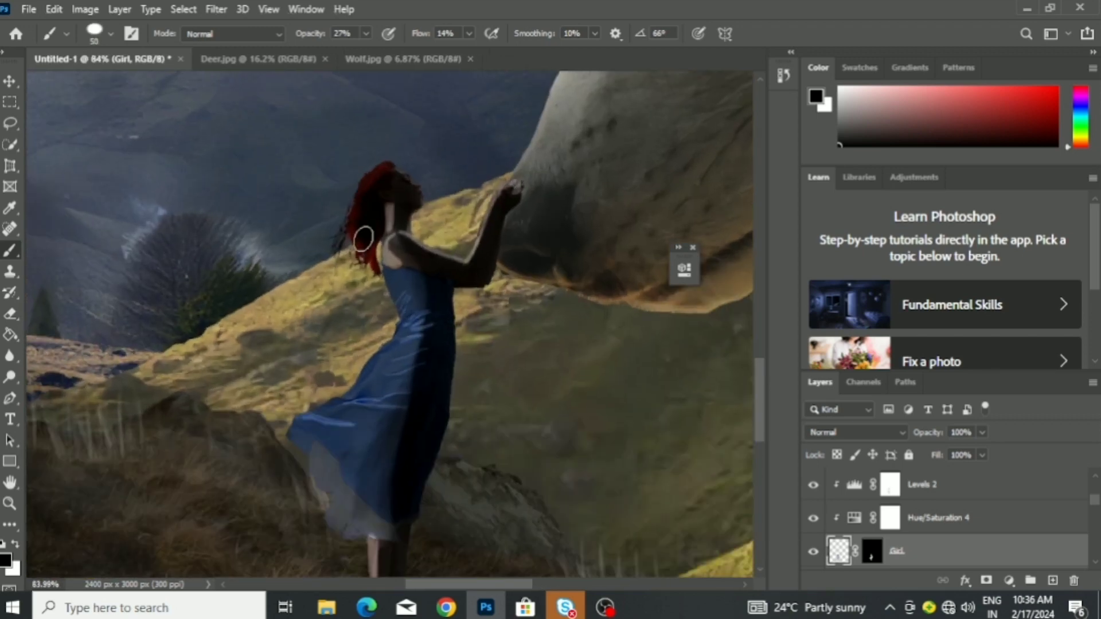
{"action": "scroll", "coordinate": [388, 381], "scroll_direction": "down", "scroll_amount": 3}
{"action": "scroll", "coordinate": [445, 435], "scroll_direction": "down", "scroll_amount": 2}
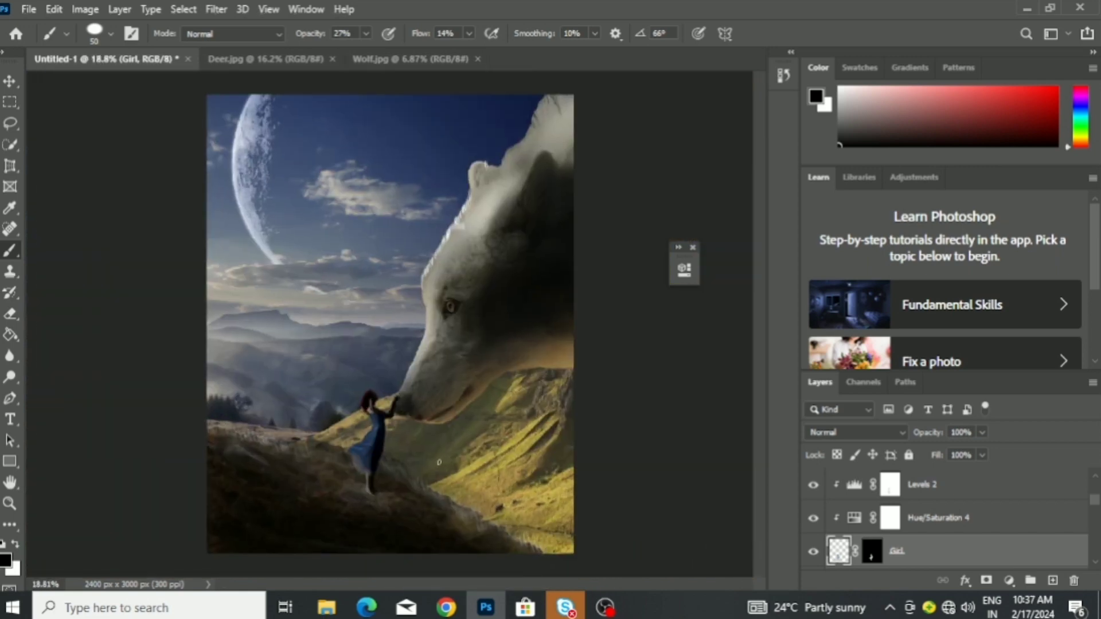
Add a Hue/Saturation adjustment layer set to Hue −23, Saturation +24, Lightness −7.
{"action": "scroll", "coordinate": [439, 462], "scroll_direction": "down", "scroll_amount": 2}
{"action": "left_click", "coordinate": [1052, 580]}
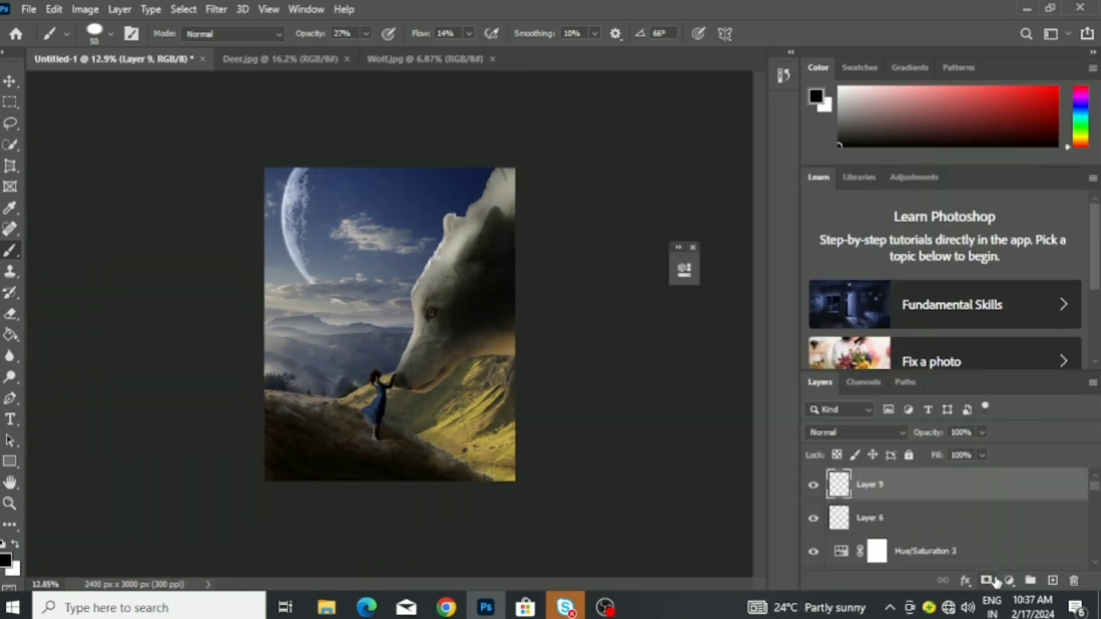
{"action": "left_click", "coordinate": [1008, 580]}
{"action": "left_click_drag", "start_coordinate": [559, 377], "coordinate": [543, 387]}
{"action": "left_click_drag", "start_coordinate": [546, 443], "coordinate": [539, 446]}
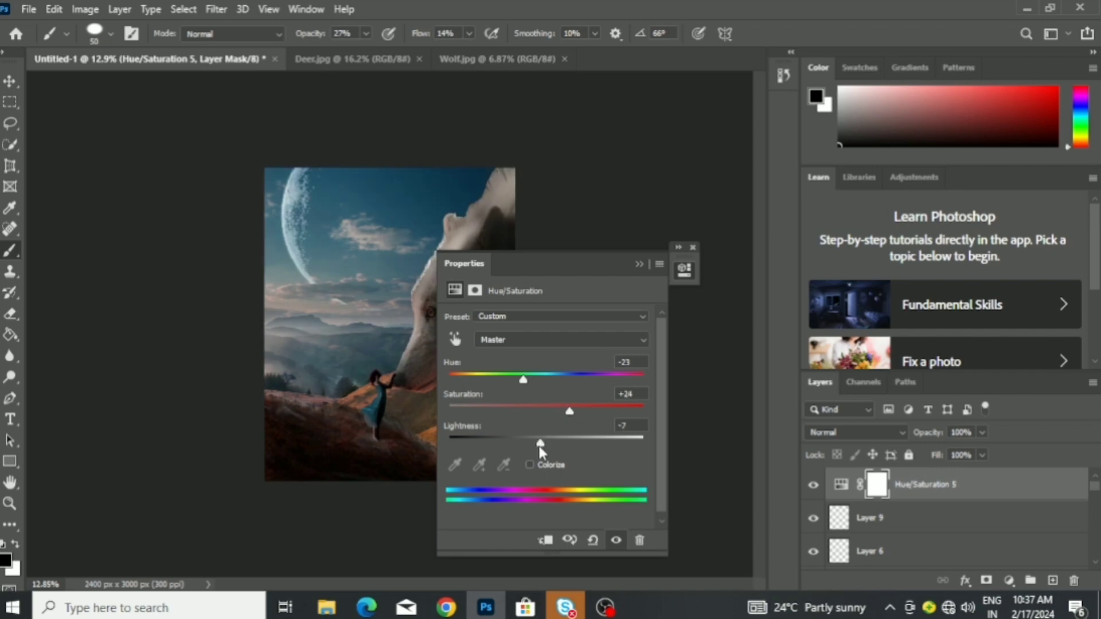
{"action": "scroll", "coordinate": [384, 411], "scroll_direction": "up", "scroll_amount": 2}
{"action": "scroll", "coordinate": [383, 411], "scroll_direction": "up", "scroll_amount": 4}
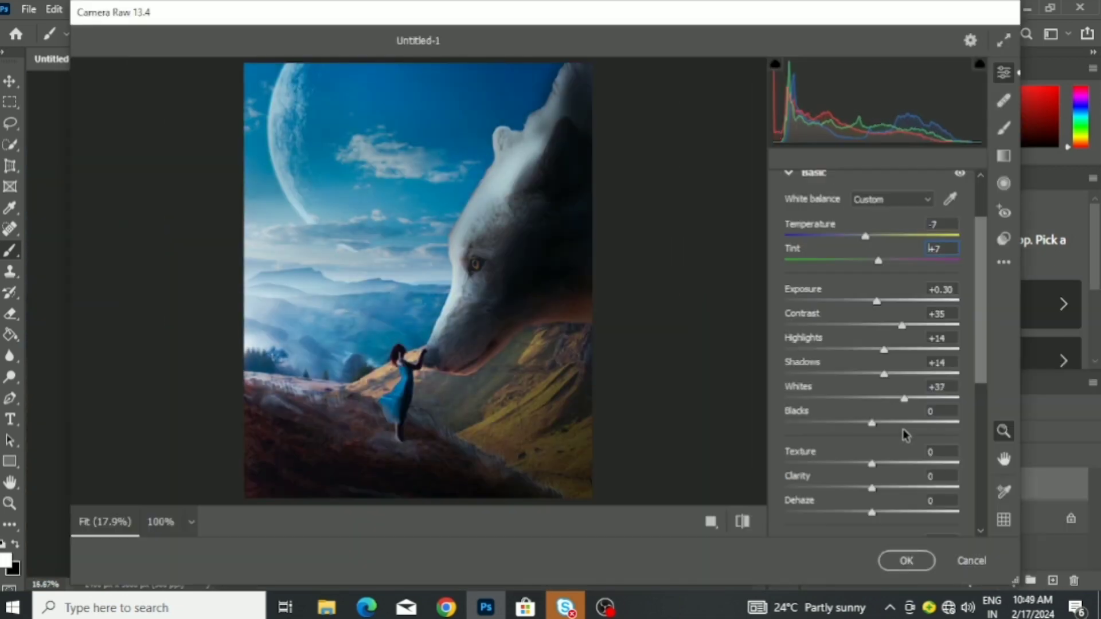
In Camera Raw, lift the blacks slightly and raise Clarity to +42.
{"action": "mouse_move", "coordinate": [873, 425]}
{"action": "left_mouse_down"}
{"action": "mouse_move", "coordinate": [848, 423]}
{"action": "mouse_move", "coordinate": [878, 440]}
{"action": "left_mouse_up"}
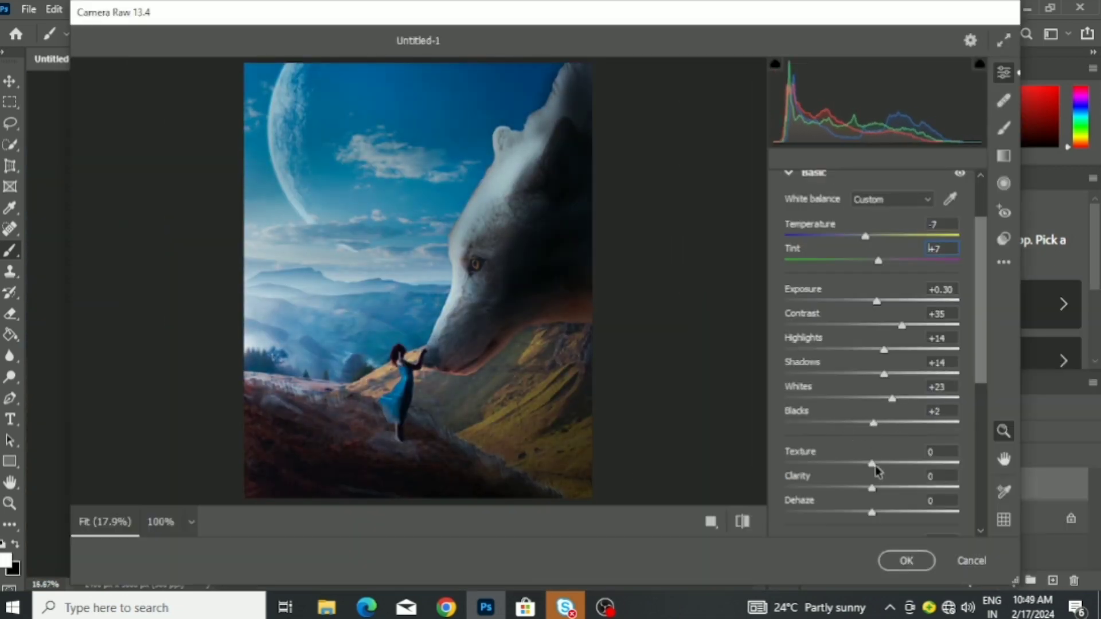
{"action": "mouse_move", "coordinate": [872, 488]}
{"action": "left_mouse_down"}
{"action": "mouse_move", "coordinate": [917, 489]}
{"action": "mouse_move", "coordinate": [886, 480]}
{"action": "mouse_move", "coordinate": [901, 504]}
{"action": "left_mouse_up"}
{"action": "scroll", "coordinate": [913, 494], "scroll_direction": "down", "scroll_amount": 1}
{"action": "scroll", "coordinate": [884, 484], "scroll_direction": "down", "scroll_amount": 1}
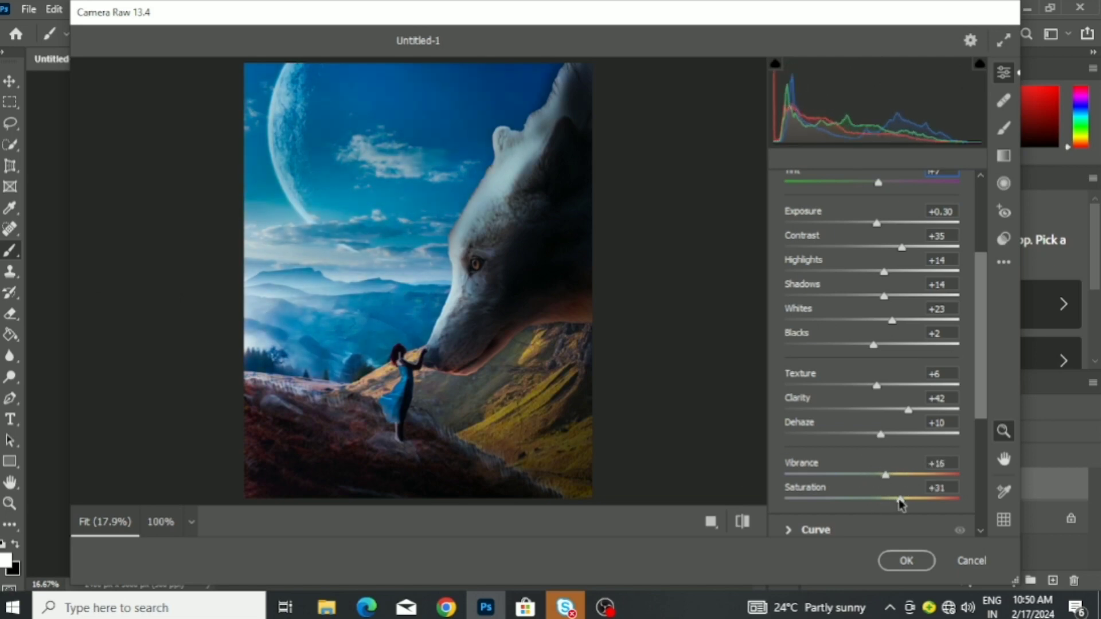
{"action": "scroll", "coordinate": [882, 512], "scroll_direction": "down", "scroll_amount": 4}
Pull the tone curve Highlights down to −17 and apply the Camera Raw Filter.
{"action": "left_click", "coordinate": [810, 368]}
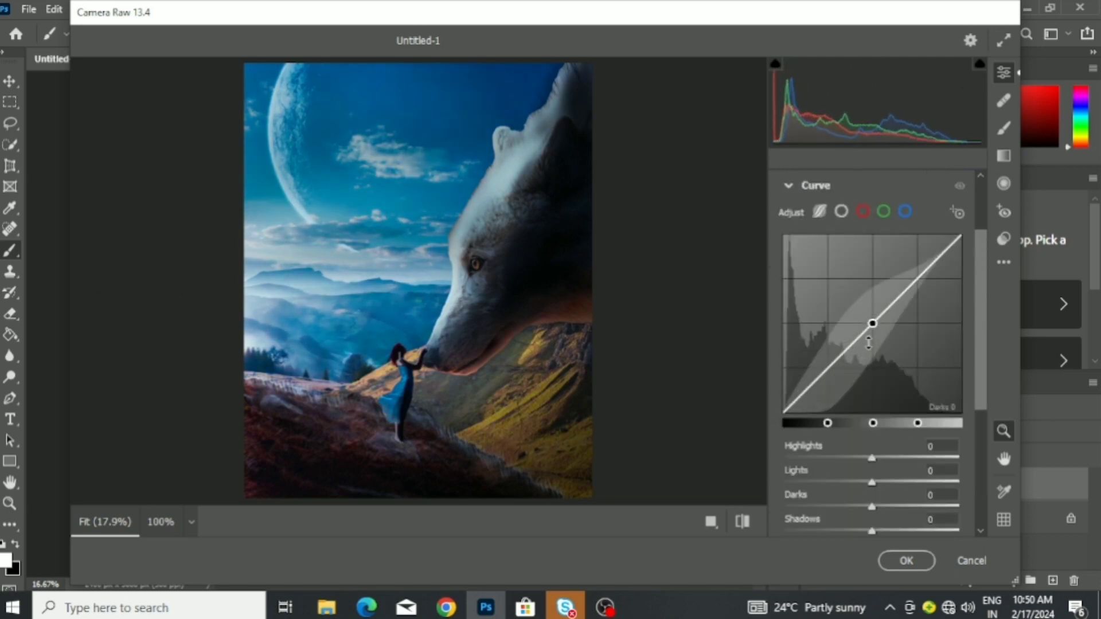
{"action": "mouse_move", "coordinate": [879, 313]}
{"action": "left_mouse_down"}
{"action": "mouse_move", "coordinate": [879, 327]}
{"action": "mouse_move", "coordinate": [879, 314]}
{"action": "left_mouse_up"}
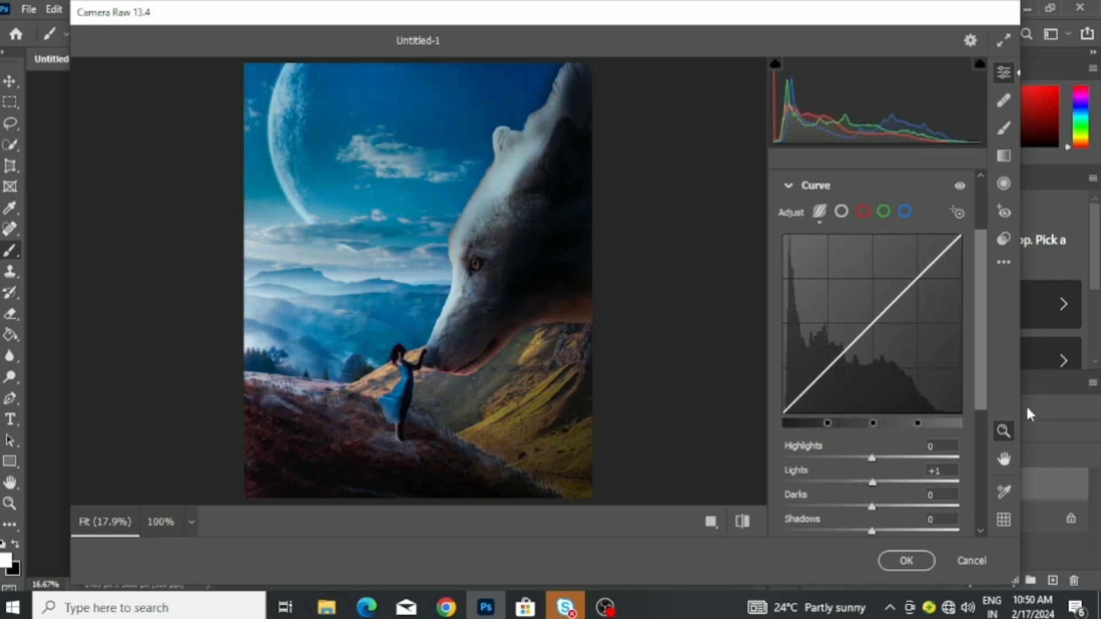
{"action": "mouse_move", "coordinate": [888, 457]}
{"action": "left_mouse_down"}
{"action": "mouse_move", "coordinate": [858, 464]}
{"action": "mouse_move", "coordinate": [890, 490]}
{"action": "mouse_move", "coordinate": [857, 505]}
{"action": "mouse_move", "coordinate": [892, 507]}
{"action": "mouse_move", "coordinate": [858, 507]}
{"action": "mouse_move", "coordinate": [892, 534]}
{"action": "left_mouse_up"}
{"action": "left_click", "coordinate": [905, 560]}
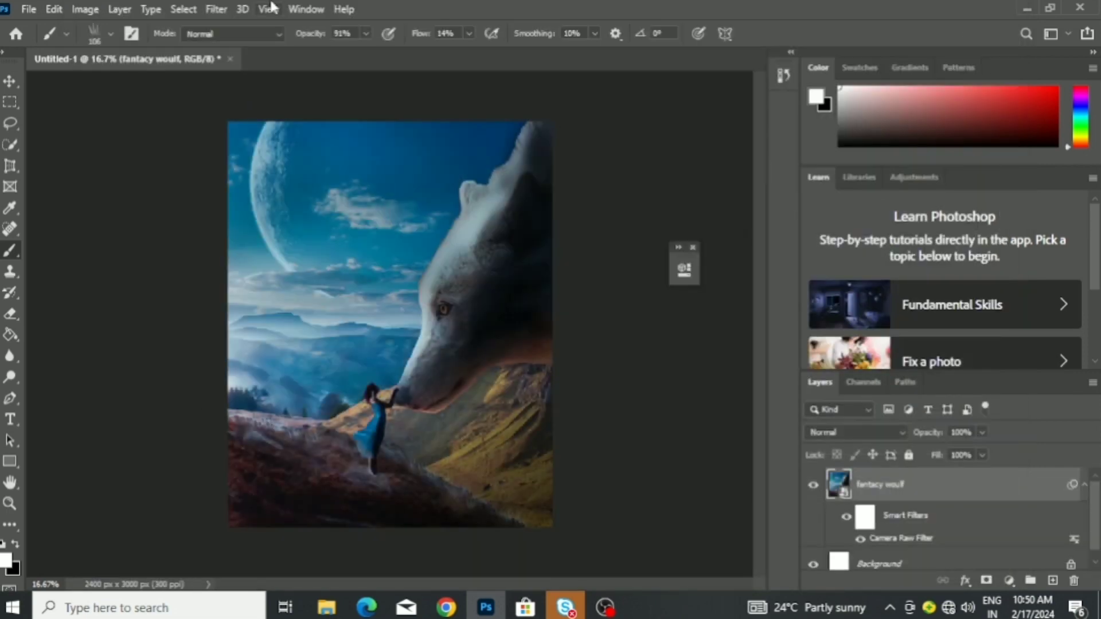
Reopen the Camera Raw Filter on the fantacy woulf layer with Shift+Ctrl+A.
{"action": "left_click", "coordinate": [217, 10]}
{"action": "left_click", "coordinate": [458, 145]}
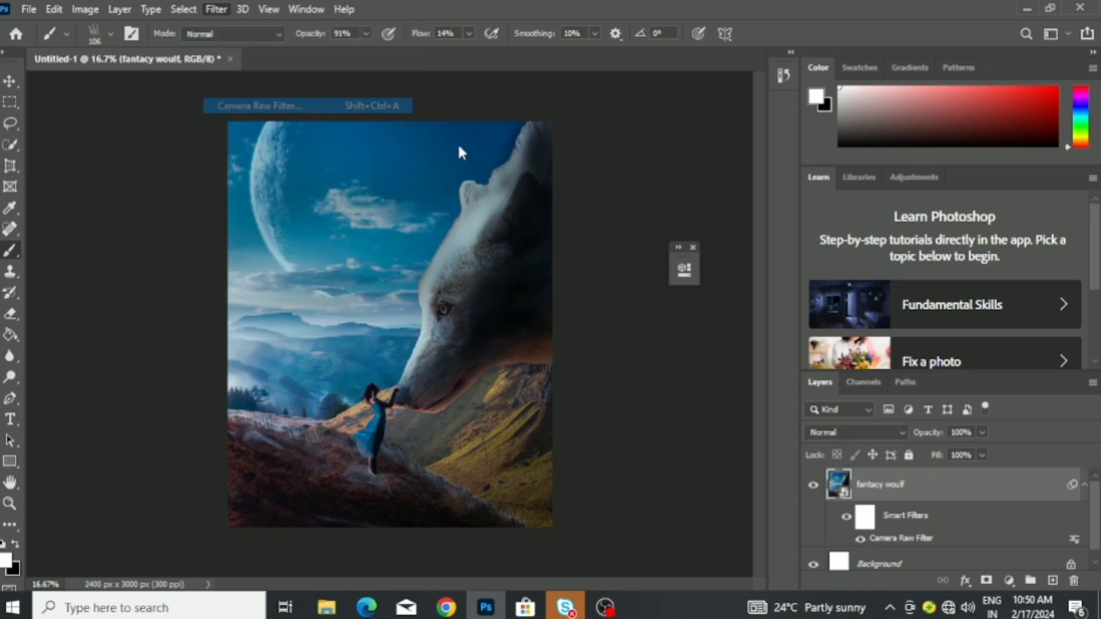
{"action": "key", "text": "ctrl+shift+a"}
{"action": "scroll", "coordinate": [874, 366], "scroll_direction": "down", "scroll_amount": 3}
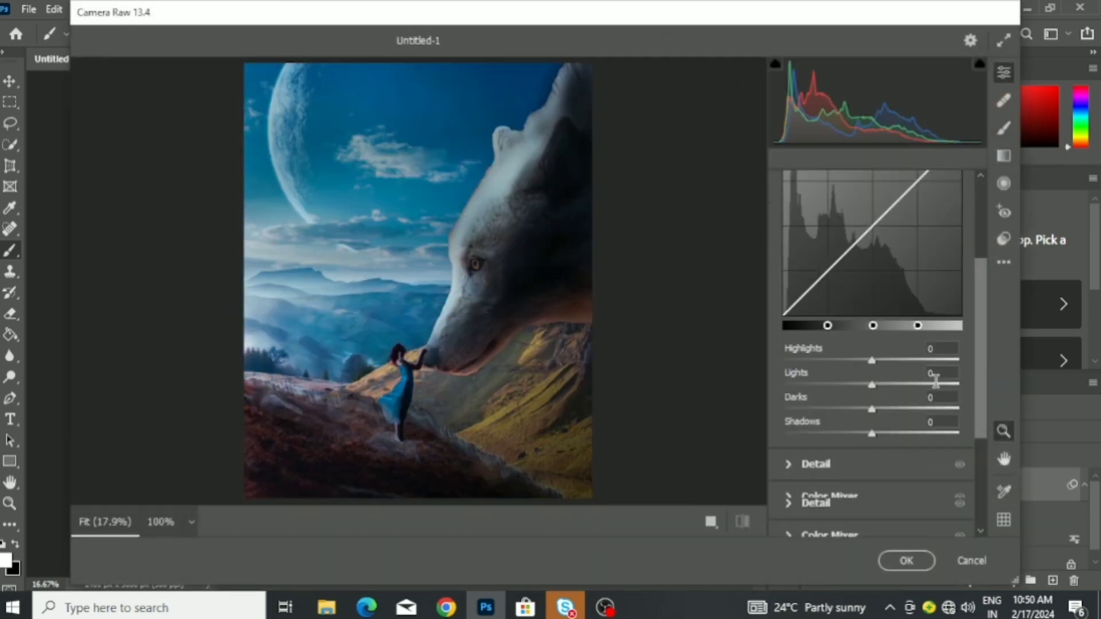
{"action": "scroll", "coordinate": [874, 366], "scroll_direction": "down", "scroll_amount": 2}
{"action": "left_click", "coordinate": [830, 360]}
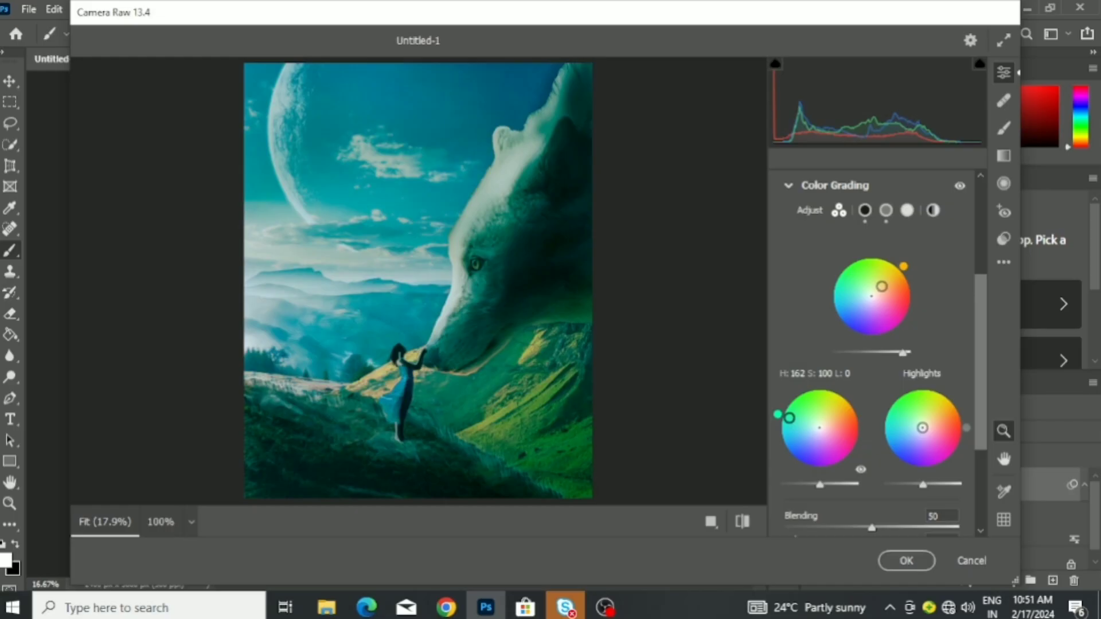
Tint the shadows on the Color Grading wheels, apply the second filter, and inspect the sky.
{"action": "left_click_drag", "start_coordinate": [809, 411], "coordinate": [818, 407]}
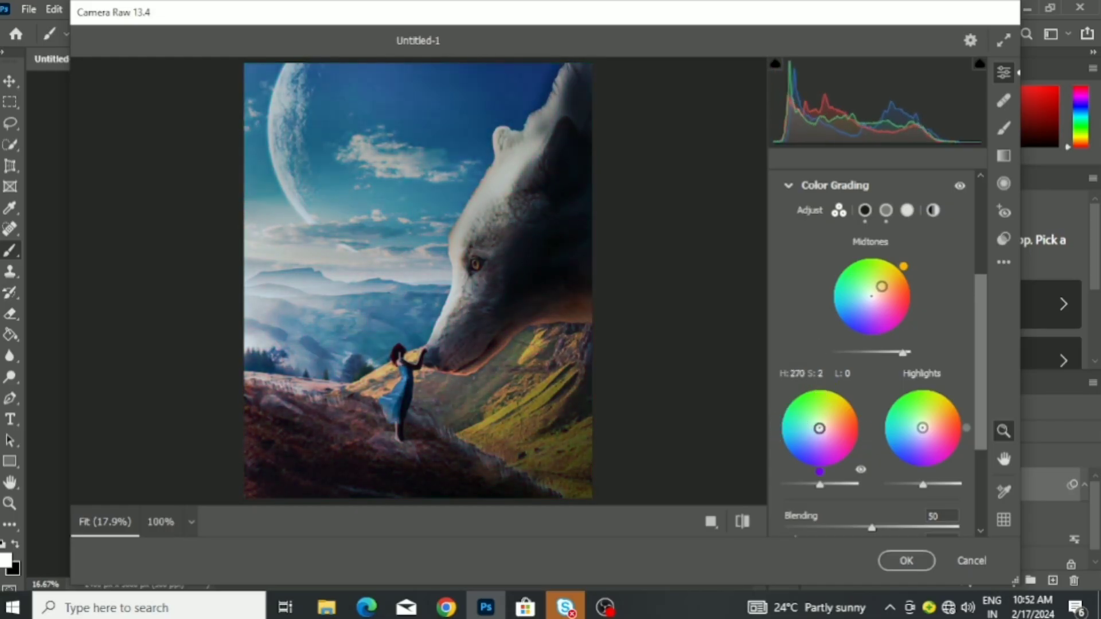
{"action": "scroll", "coordinate": [872, 533], "scroll_direction": "down", "scroll_amount": 3}
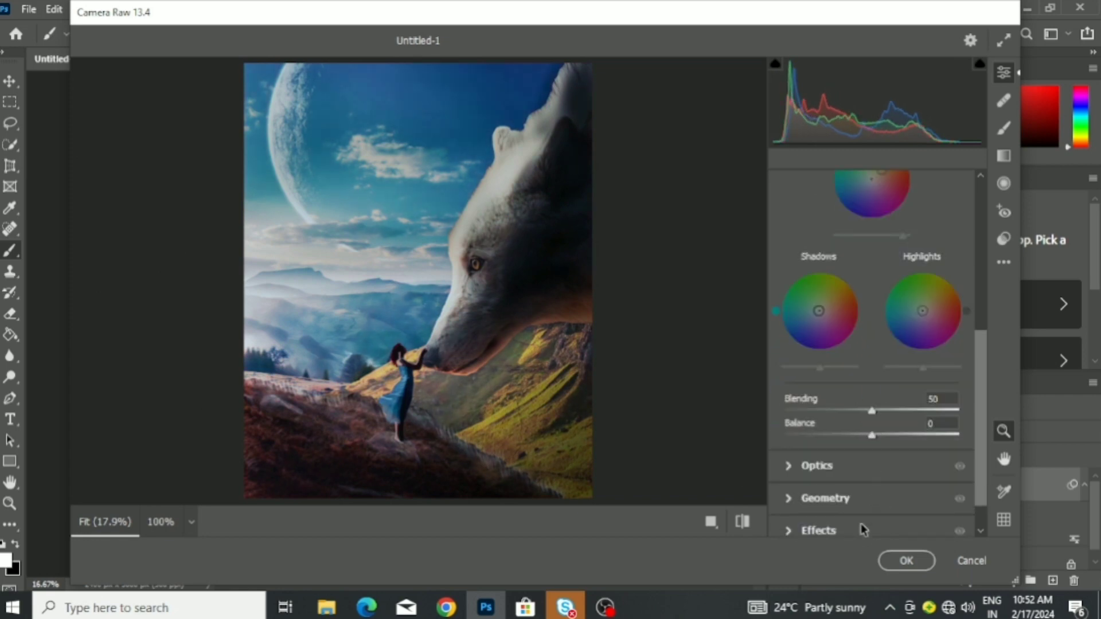
{"action": "scroll", "coordinate": [863, 525], "scroll_direction": "down", "scroll_amount": 1}
{"action": "left_click", "coordinate": [896, 562]}
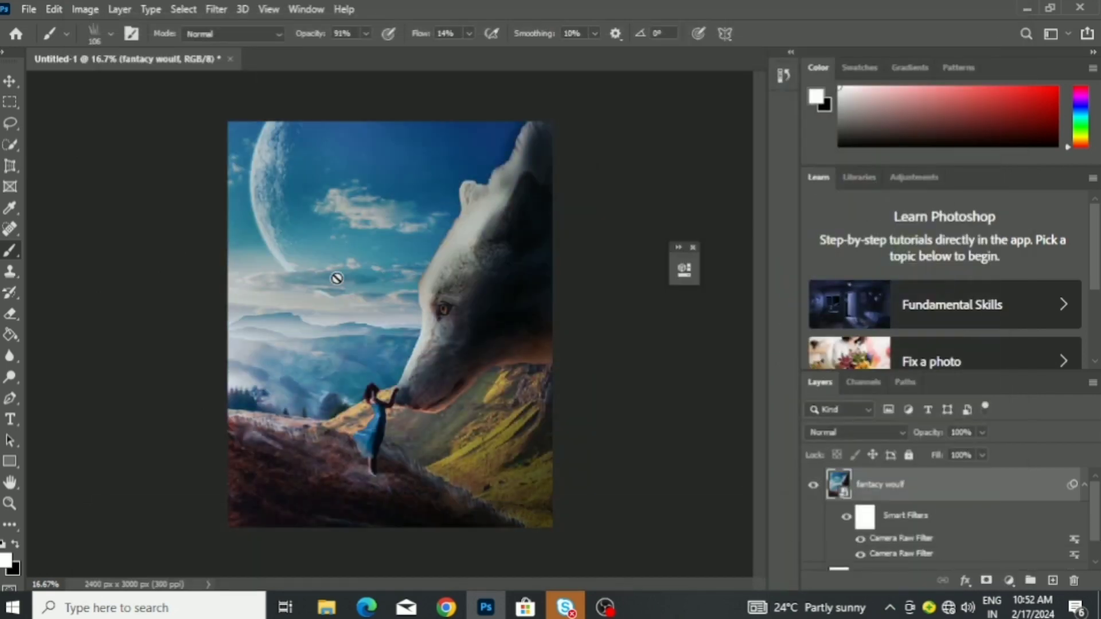
{"action": "scroll", "coordinate": [342, 273], "scroll_direction": "up", "scroll_amount": 3}
{"action": "scroll", "coordinate": [347, 265], "scroll_direction": "up", "scroll_amount": 2}
{"action": "scroll", "coordinate": [350, 263], "scroll_direction": "up", "scroll_amount": 2}
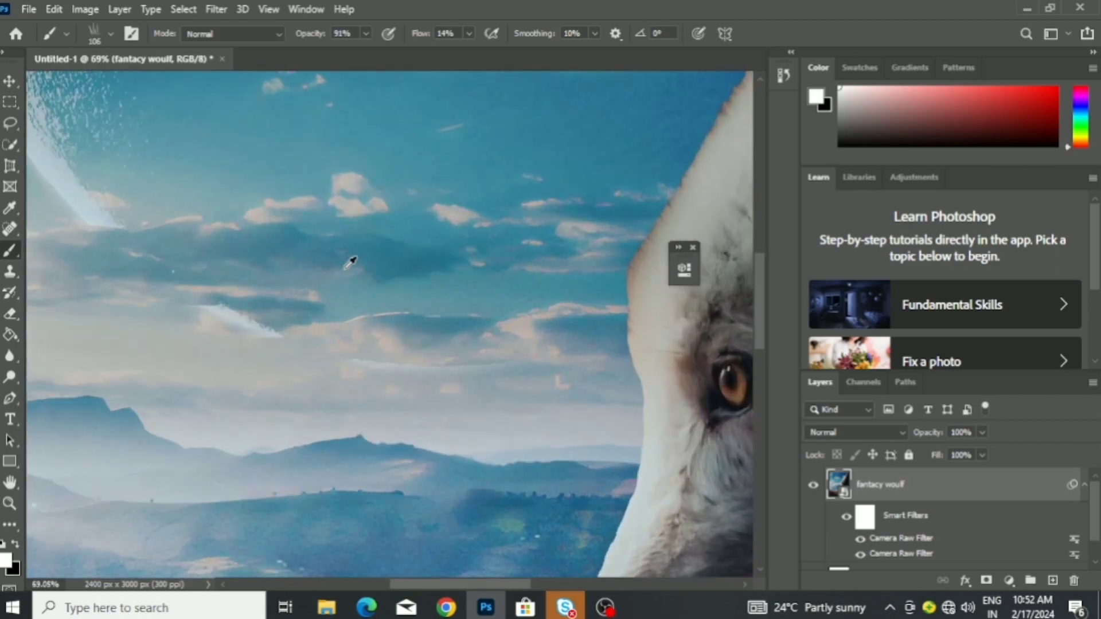